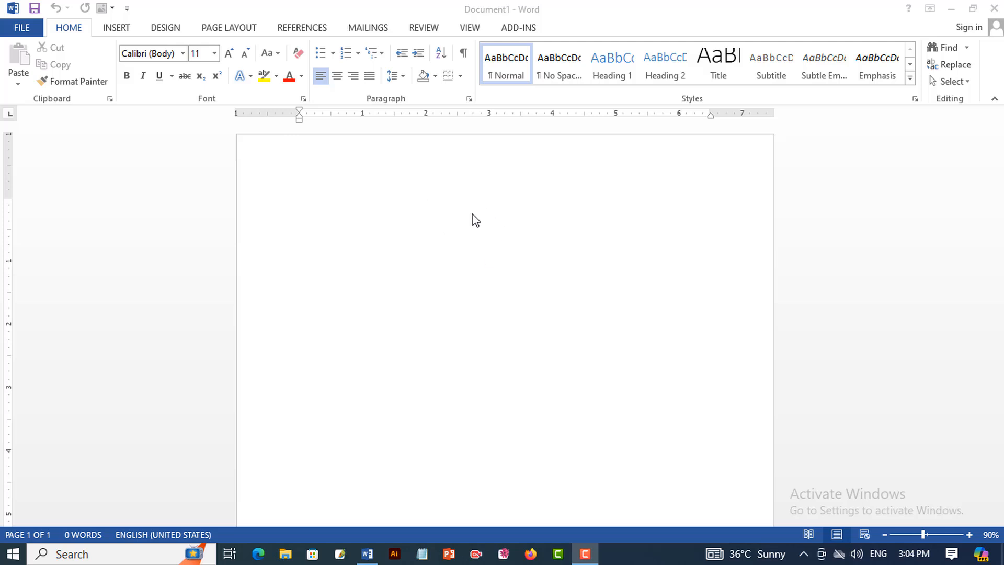
- Set the blank document's page margins to the Narrow preset, 0.5" on all sides
{"action": "left_click", "coordinate": [473, 220]}
{"action": "left_click", "coordinate": [220, 31]}
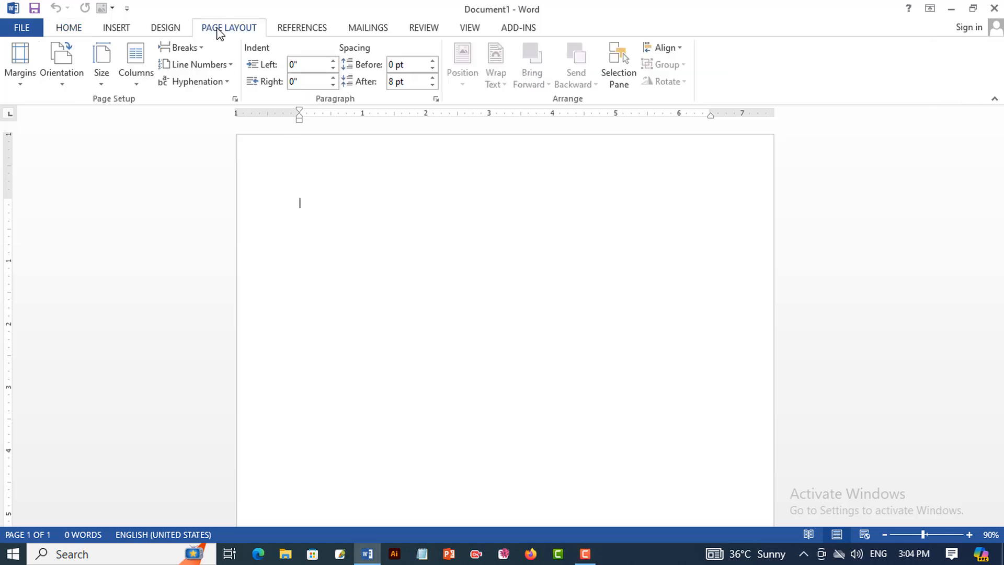
{"action": "left_click", "coordinate": [18, 87]}
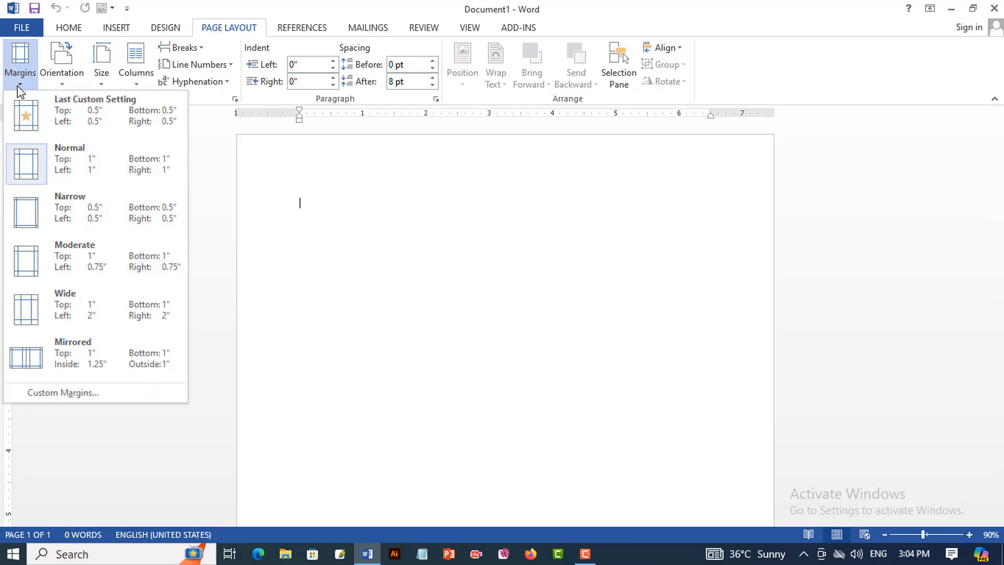
{"action": "left_click", "coordinate": [55, 210]}
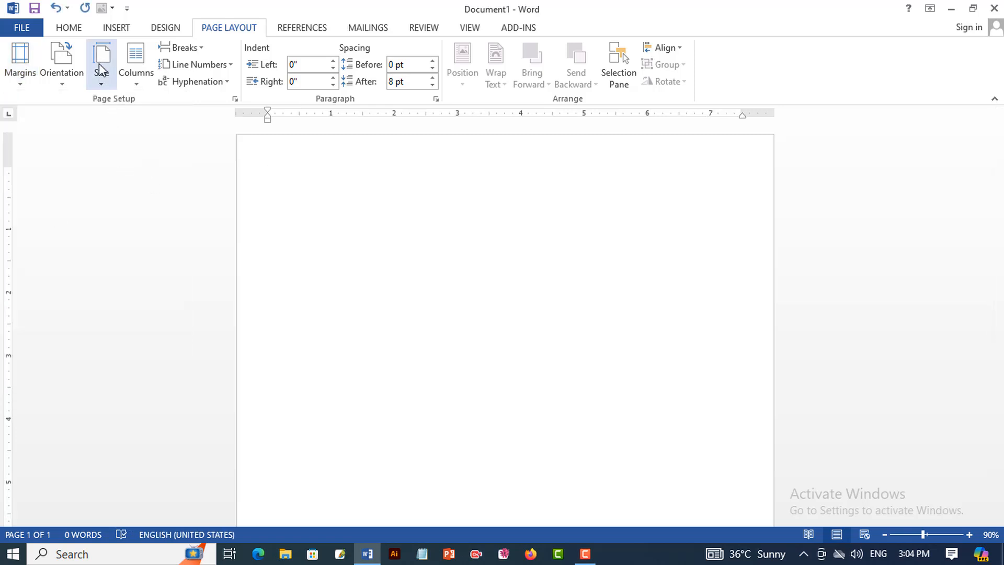
- Set a custom paper size of 3.5" wide by 2" high for the whole document
{"action": "left_click", "coordinate": [104, 84]}
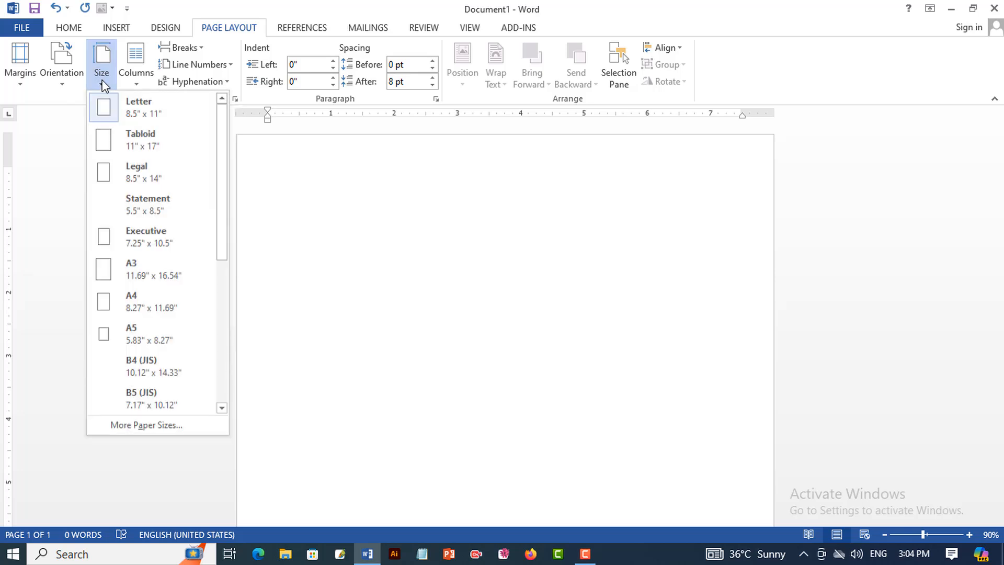
{"action": "left_click", "coordinate": [164, 428]}
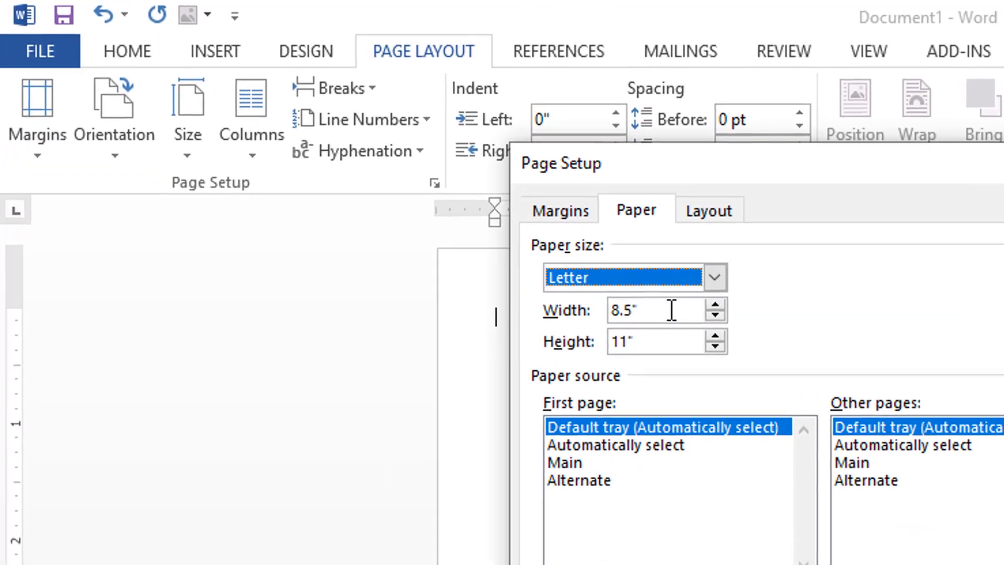
{"action": "left_click", "coordinate": [362, 168]}
{"action": "left_click_drag", "start_coordinate": [682, 315], "coordinate": [590, 324]}
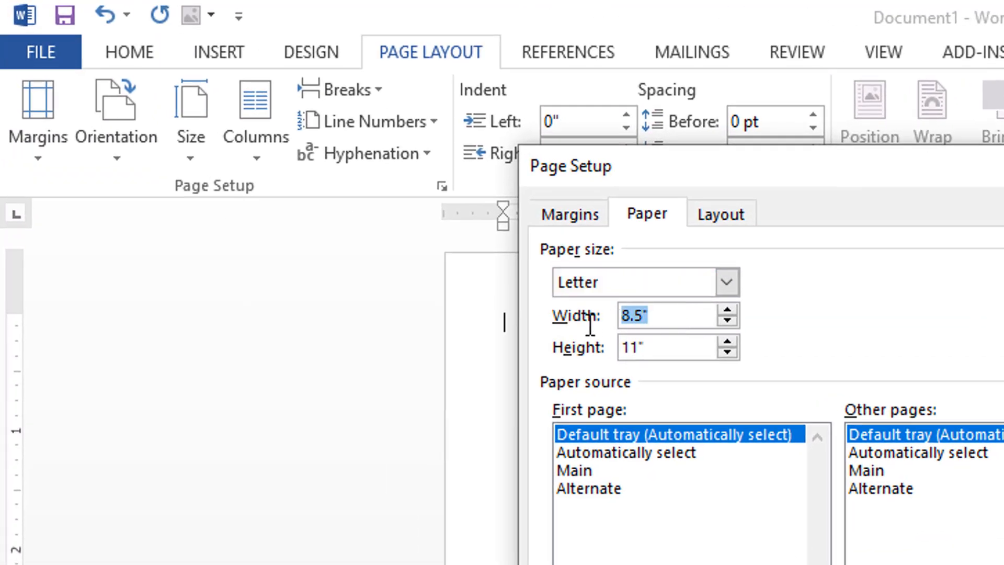
{"action": "type", "text": "3.5"}
{"action": "key", "text": "Tab"}
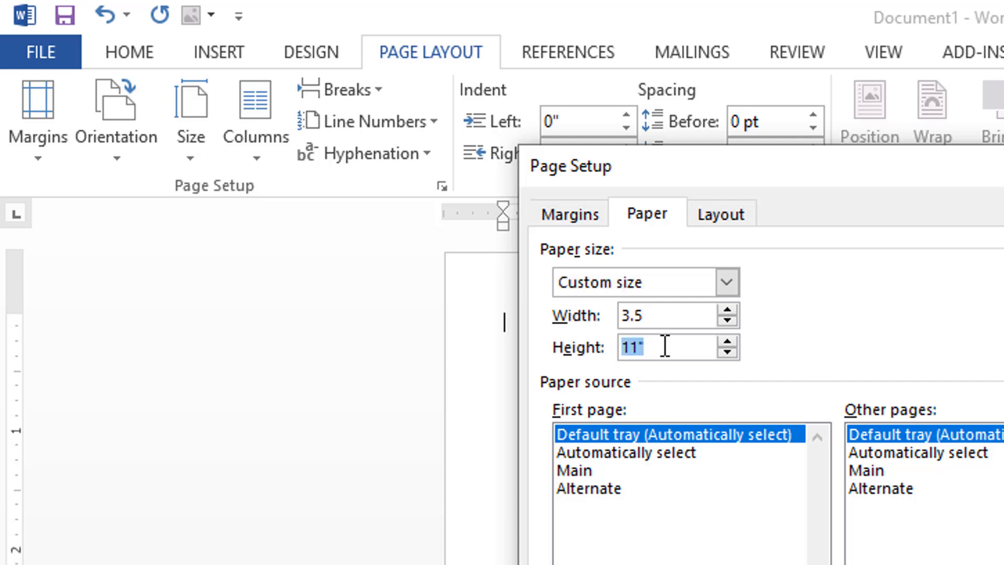
{"action": "type", "text": "2"}
{"action": "left_click", "coordinate": [647, 352]}
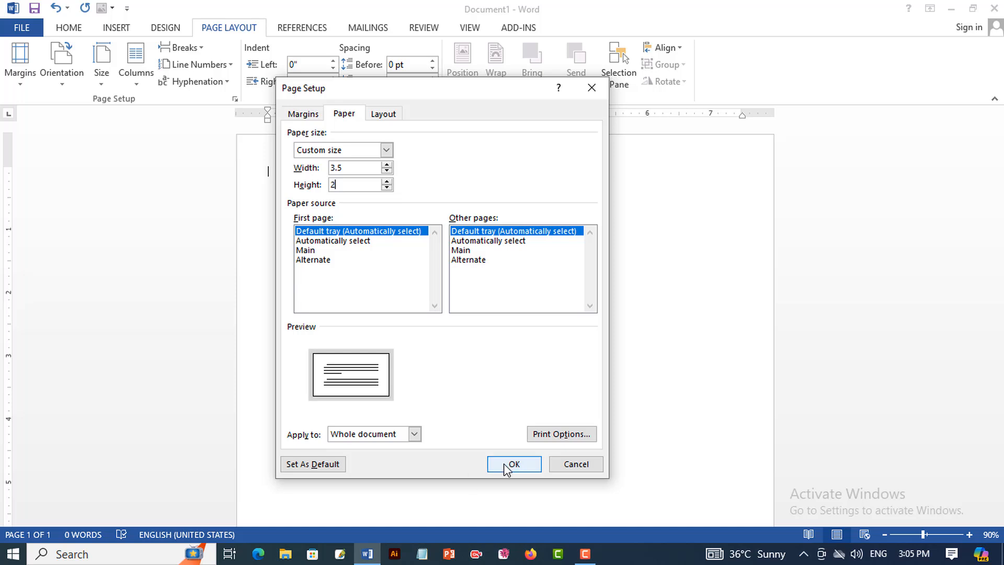
{"action": "left_click", "coordinate": [504, 463]}
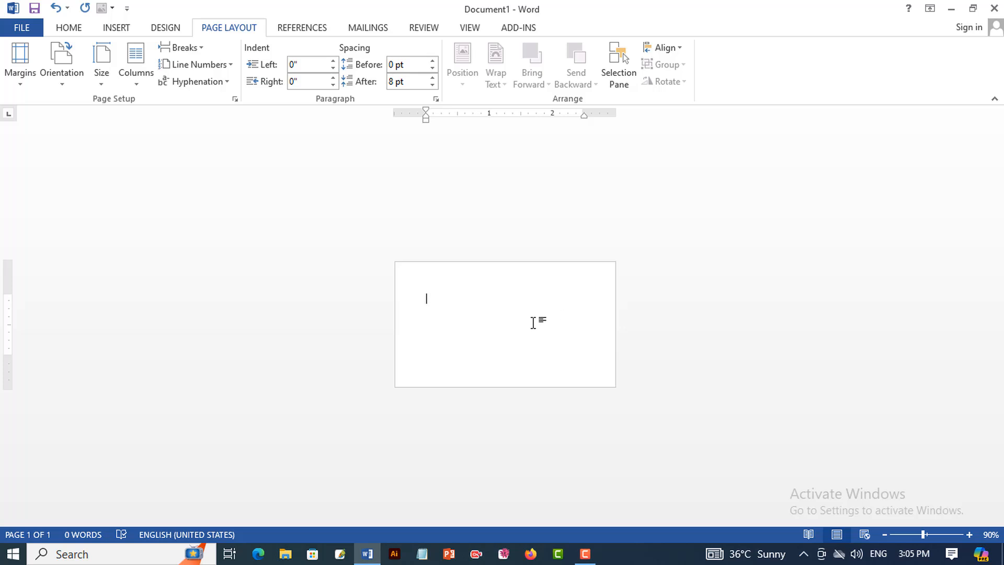
- Insert a rectangle on the page and set its height to 1.5" and its width to 3"
{"action": "scroll", "coordinate": [533, 322], "scroll_direction": "up", "scroll_amount": 11, "text": "ctrl"}
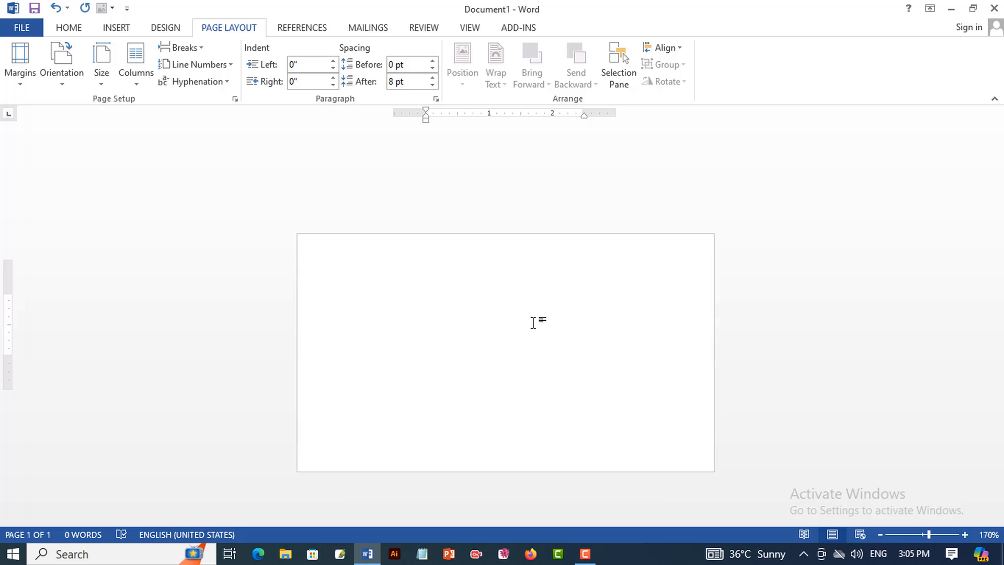
{"action": "scroll", "coordinate": [532, 324], "scroll_direction": "up", "scroll_amount": 4}
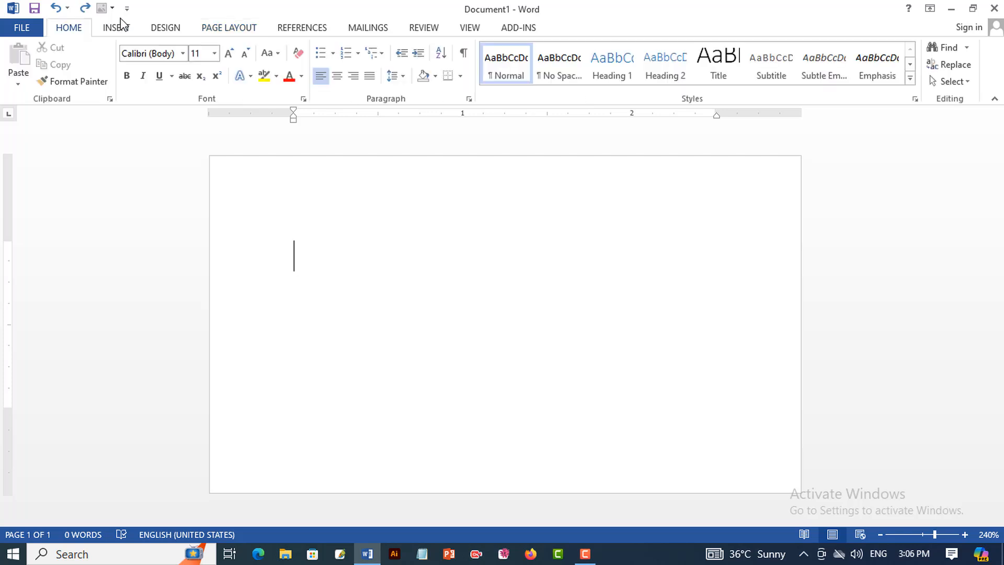
{"action": "left_click", "coordinate": [120, 22]}
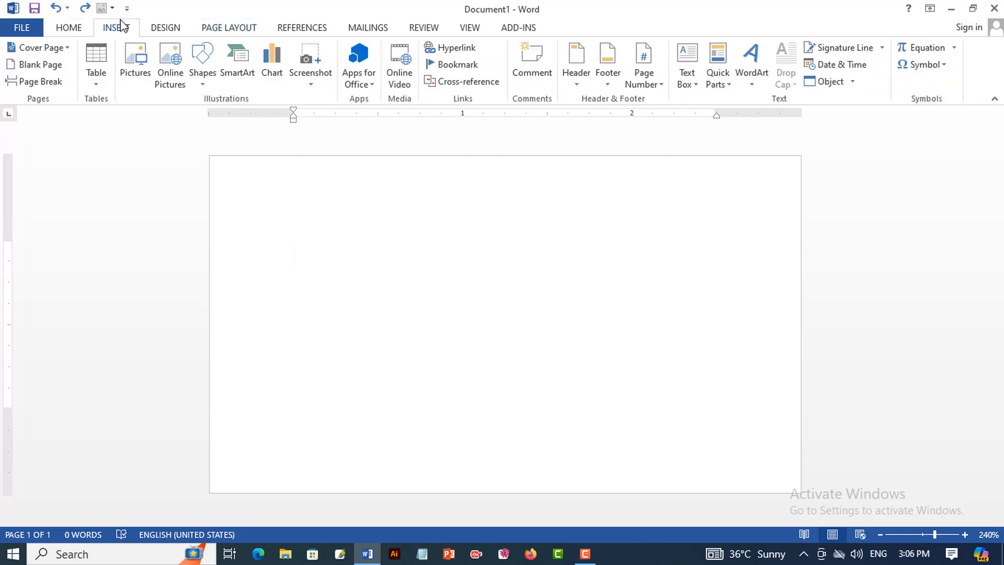
{"action": "left_click", "coordinate": [203, 74]}
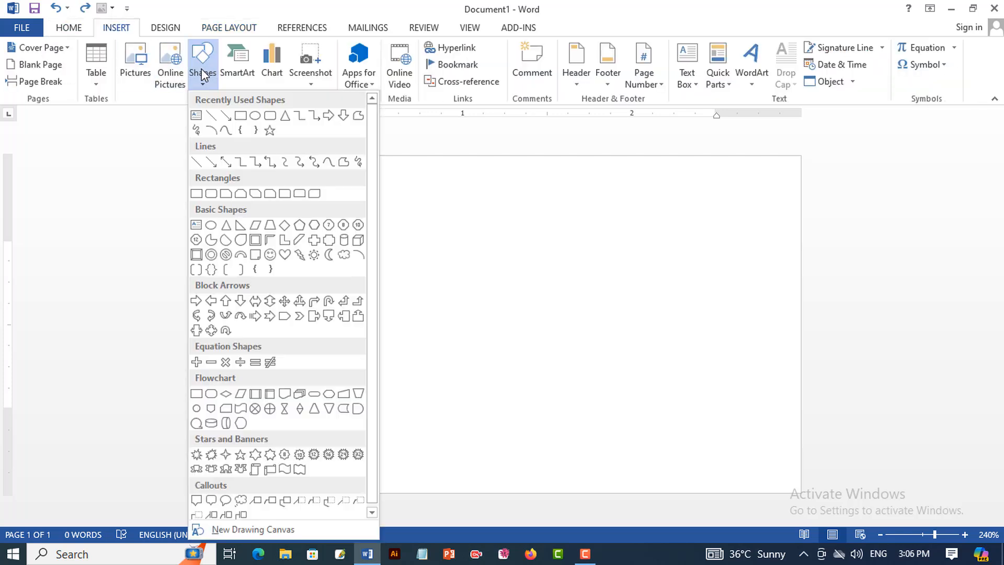
{"action": "left_click", "coordinate": [241, 116]}
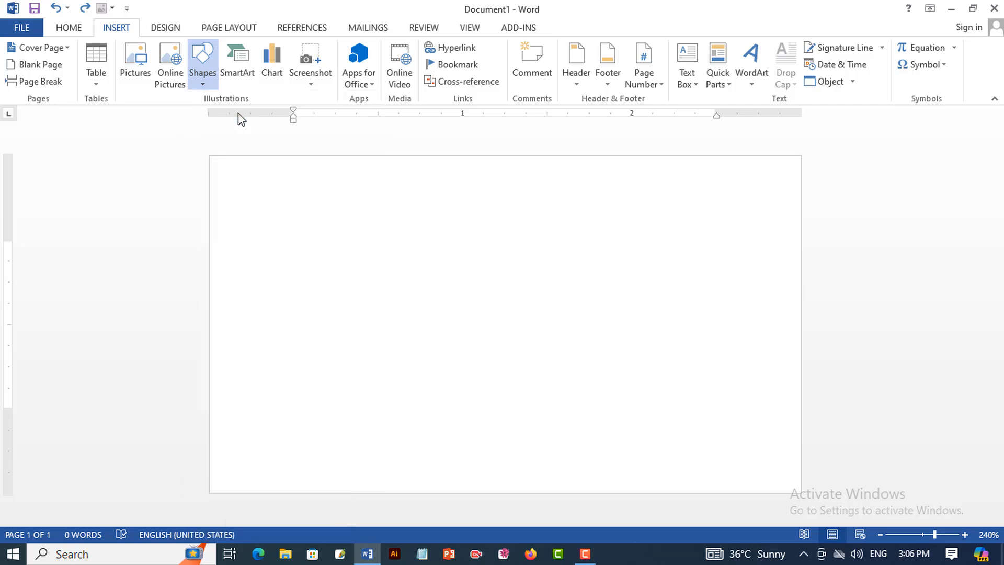
{"action": "left_click", "coordinate": [365, 241]}
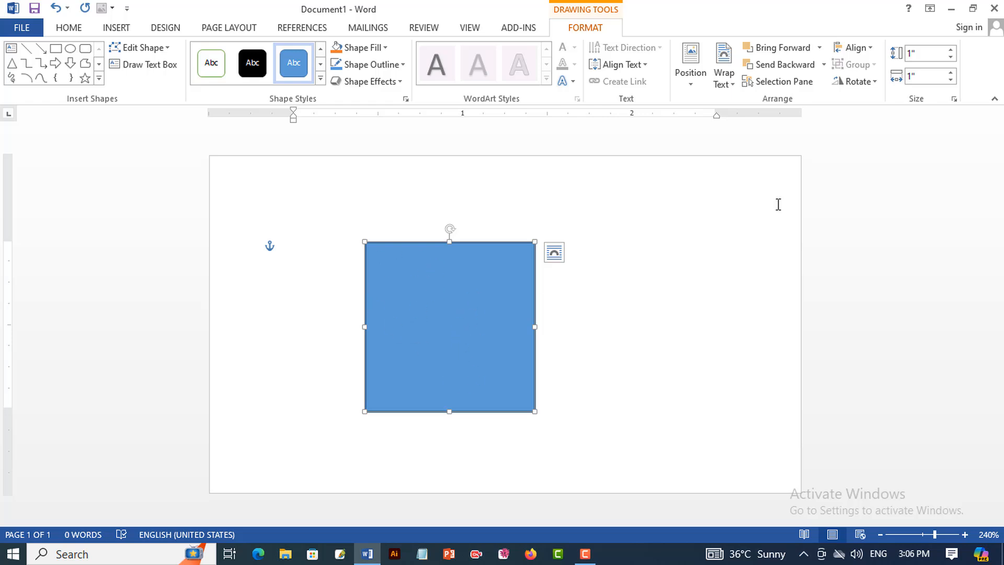
{"action": "left_click_drag", "start_coordinate": [939, 56], "coordinate": [895, 52]}
{"action": "left_click", "coordinate": [918, 77]}
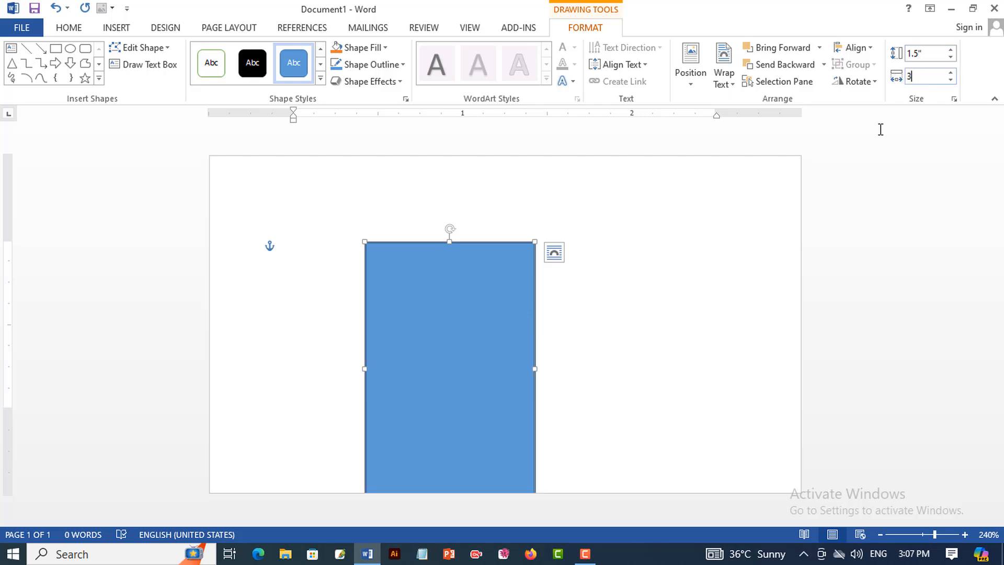
{"action": "key", "text": "Return"}
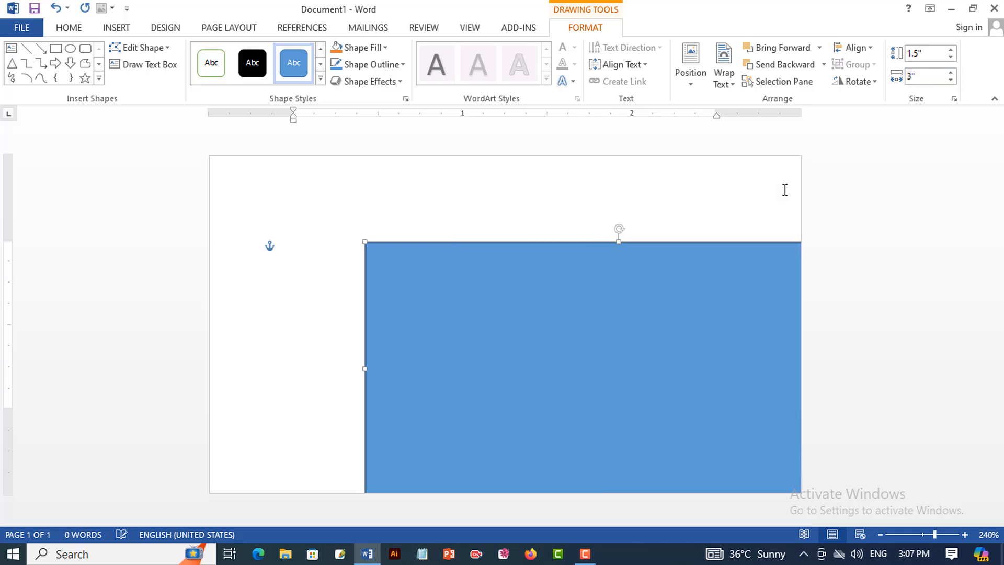
- Align the rectangle to the horizontal center and vertical middle of the page margins
{"action": "left_click", "coordinate": [870, 51]}
{"action": "left_click", "coordinate": [871, 87]}
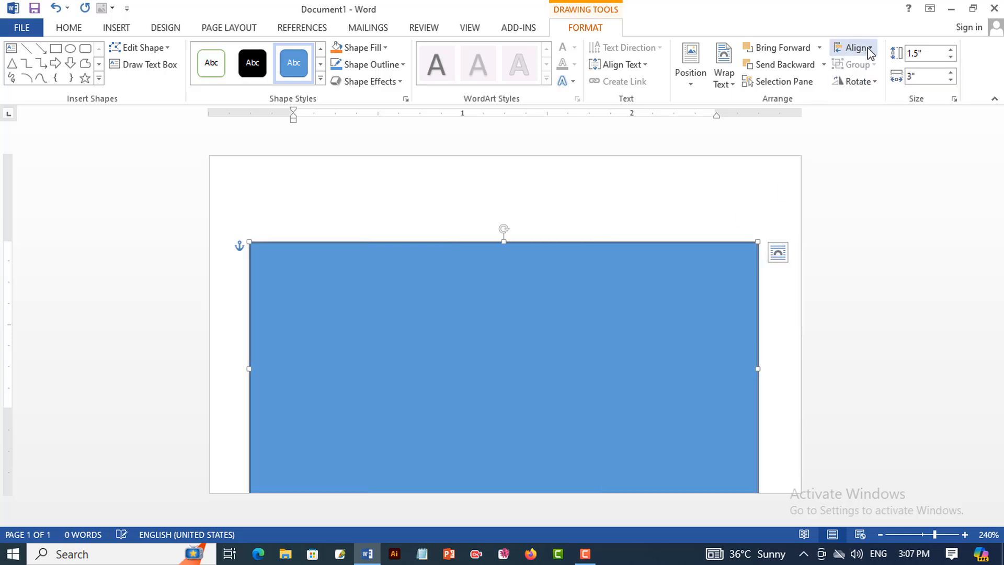
{"action": "left_click", "coordinate": [868, 48]}
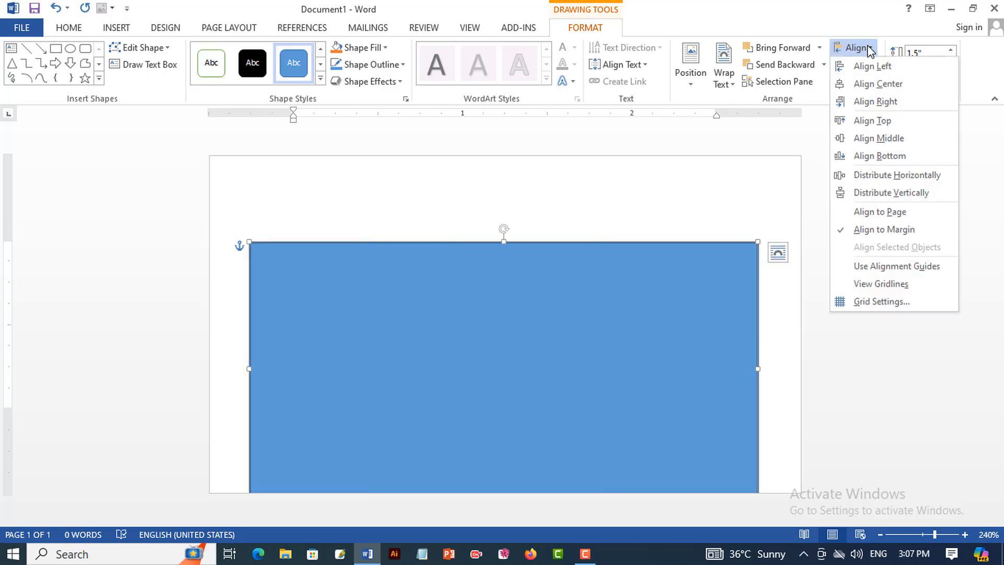
{"action": "left_click", "coordinate": [884, 138]}
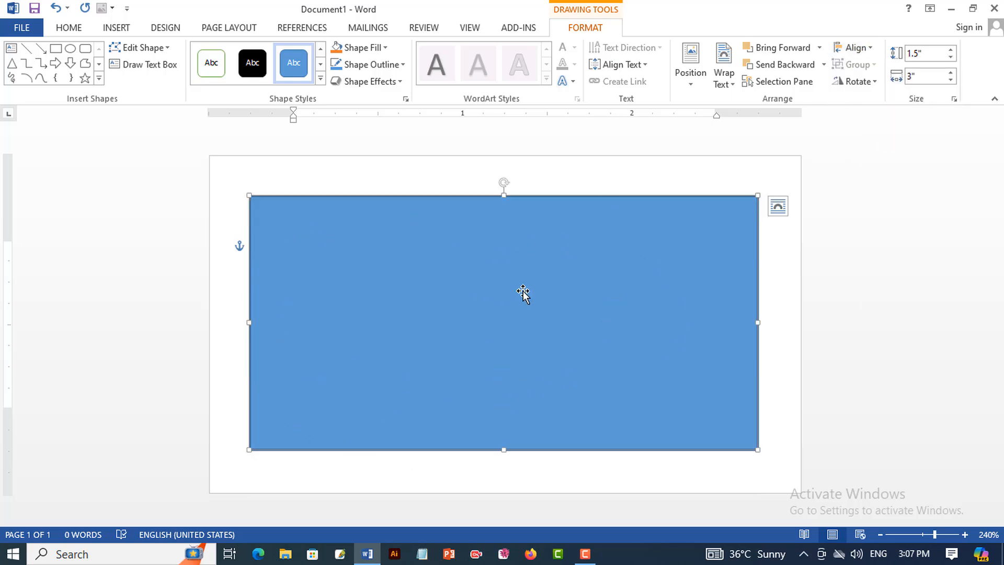
- Remove the rectangle's blue fill and give it a light gray outline
{"action": "left_click", "coordinate": [385, 47]}
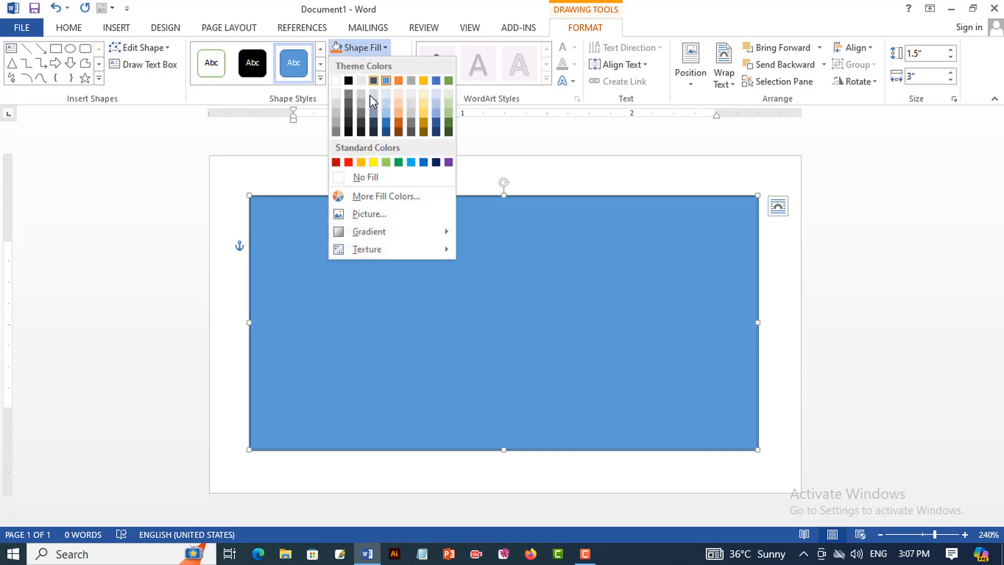
{"action": "key", "text": "Escape"}
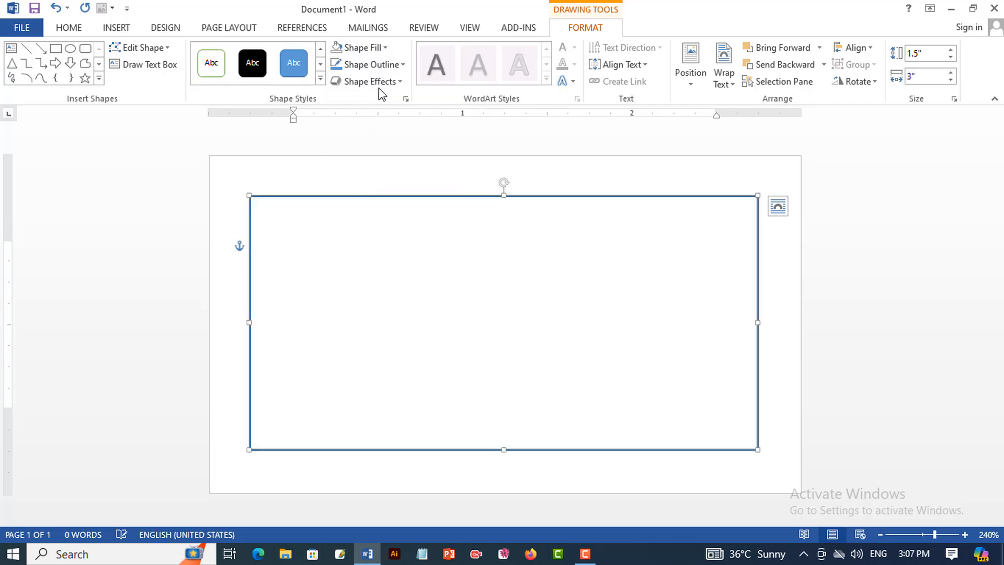
{"action": "left_click", "coordinate": [401, 65]}
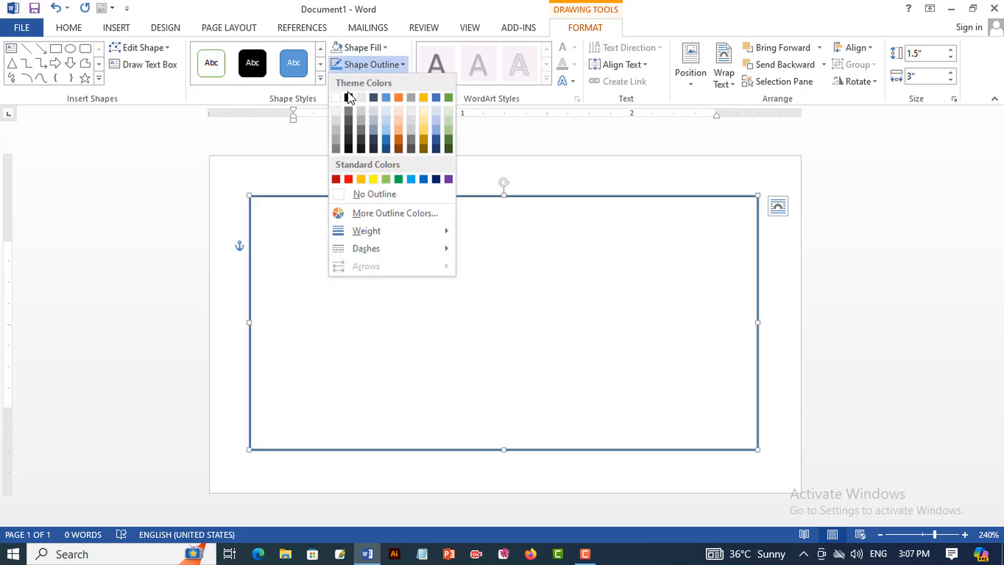
{"action": "left_click", "coordinate": [335, 122]}
{"action": "left_click", "coordinate": [474, 180]}
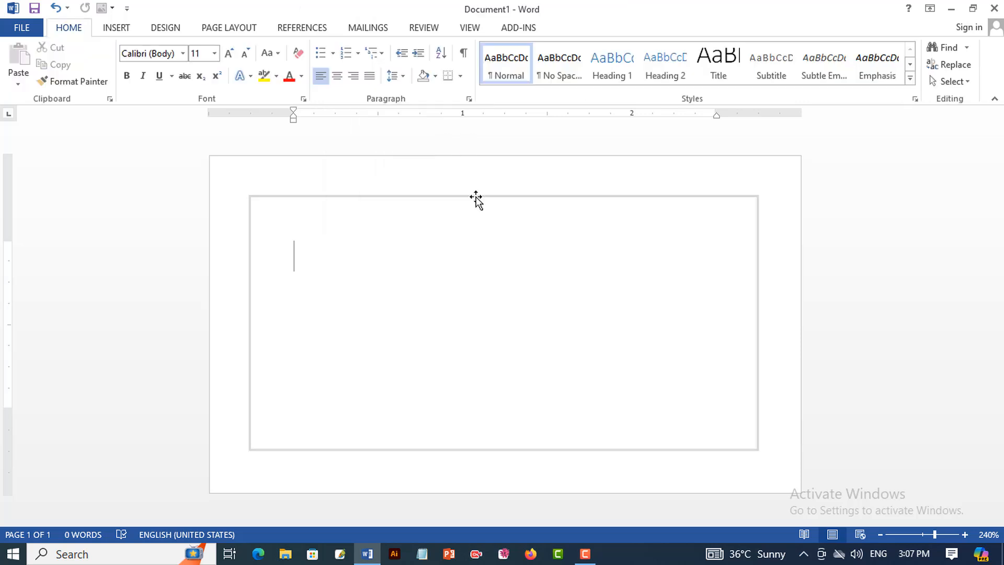
- Draw a vertical line about 2.02" long down the center of the page, from its upper edge to its lower edge
{"action": "left_click", "coordinate": [476, 198]}
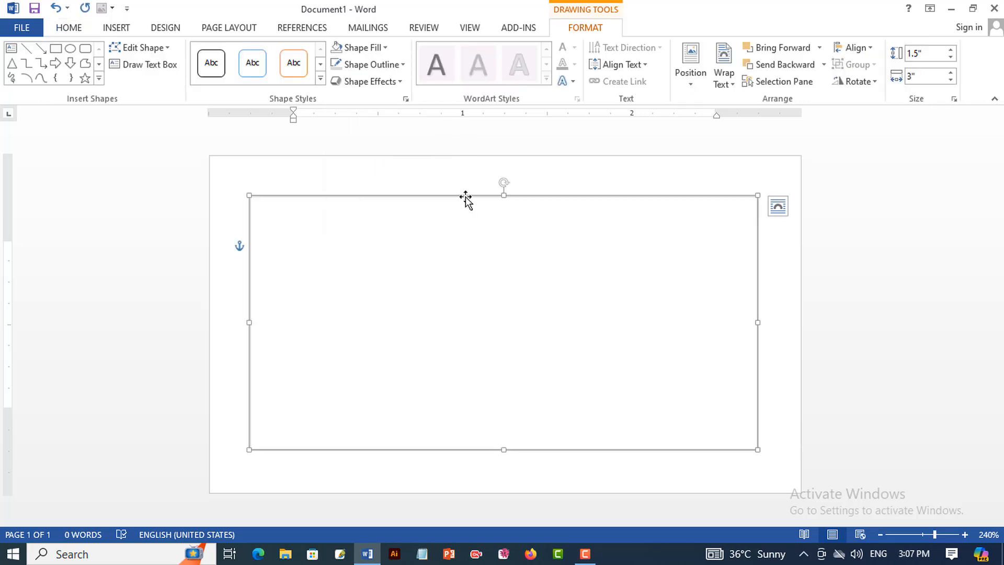
{"action": "left_click", "coordinate": [32, 53]}
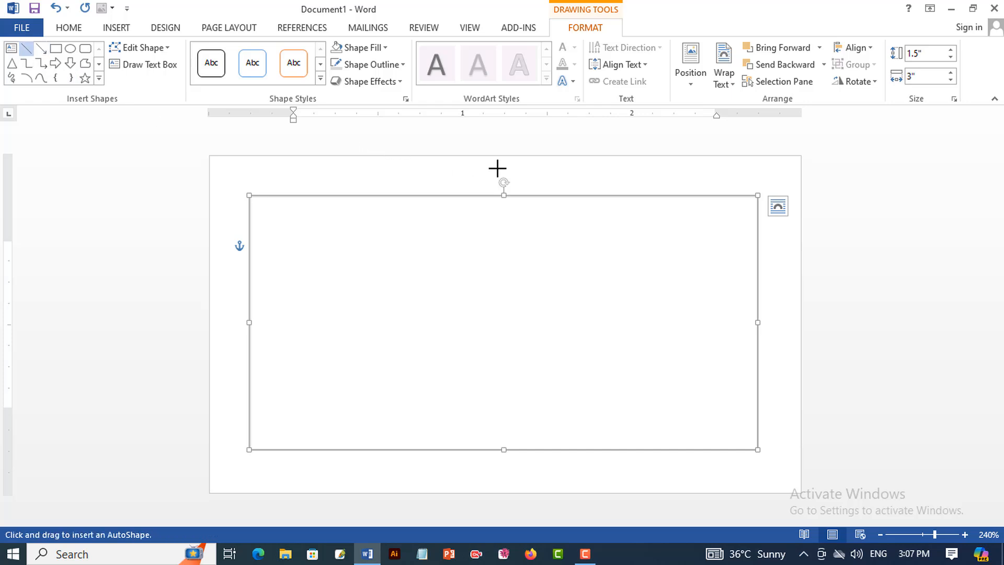
{"action": "left_click_drag", "start_coordinate": [502, 156], "coordinate": [497, 495]}
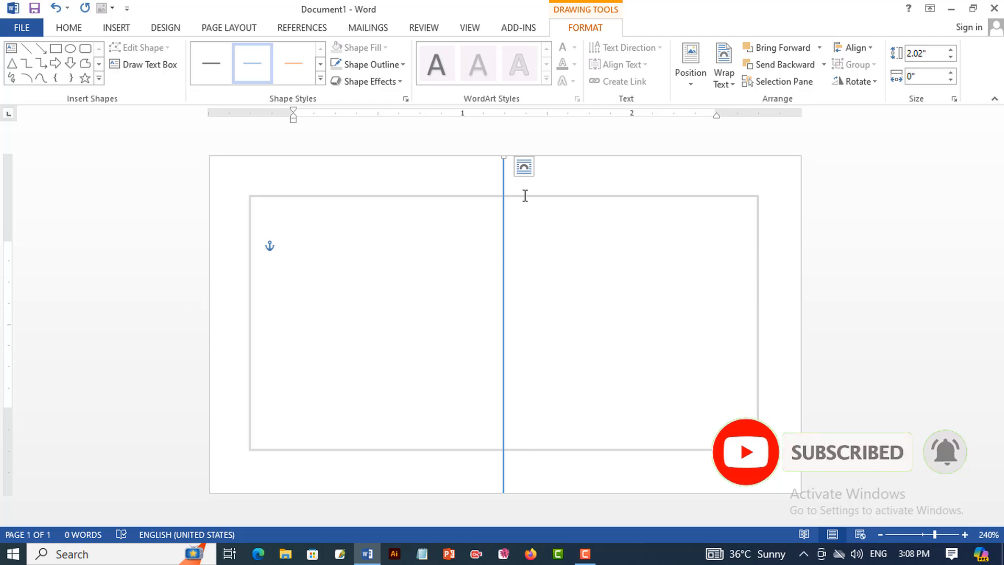
{"action": "left_click", "coordinate": [591, 147]}
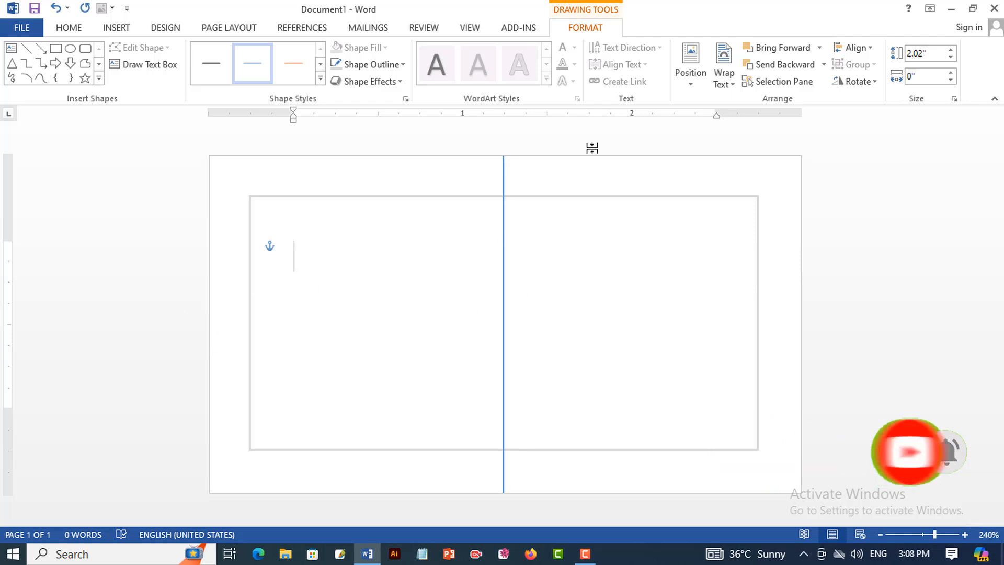
- Draw a second rectangle about 0.78" high and 2.14" wide from the page's left edge, resting on the gray frame's lower edge and extending past the center line
{"action": "left_click", "coordinate": [117, 29]}
{"action": "left_click", "coordinate": [197, 73]}
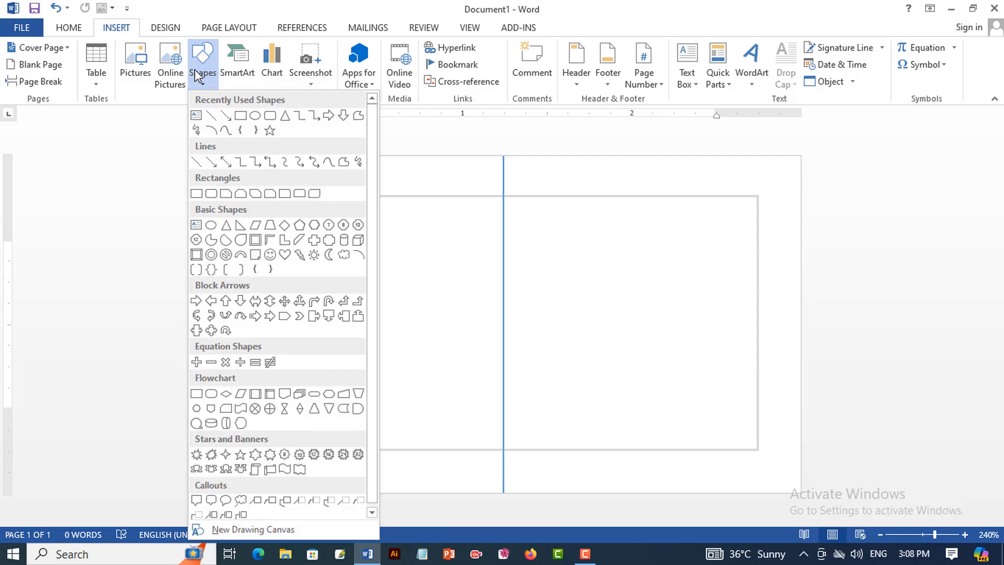
{"action": "left_click", "coordinate": [242, 117]}
{"action": "mouse_move", "coordinate": [208, 334]}
{"action": "left_mouse_down"}
{"action": "mouse_move", "coordinate": [423, 444]}
{"action": "mouse_move", "coordinate": [506, 449]}
{"action": "left_mouse_up"}
{"action": "left_click_drag", "start_coordinate": [356, 334], "coordinate": [357, 317]}
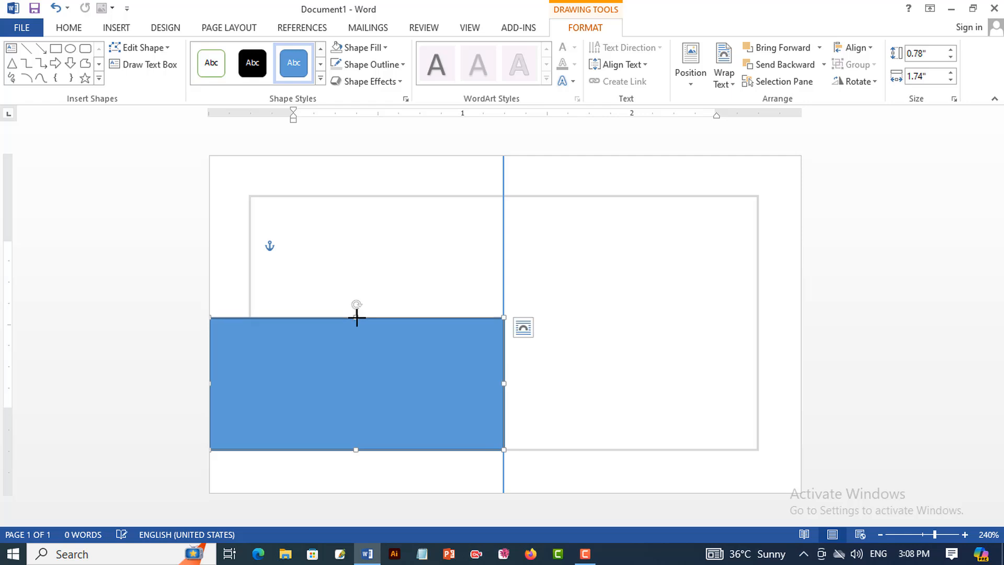
{"action": "left_click_drag", "start_coordinate": [503, 384], "coordinate": [569, 383]}
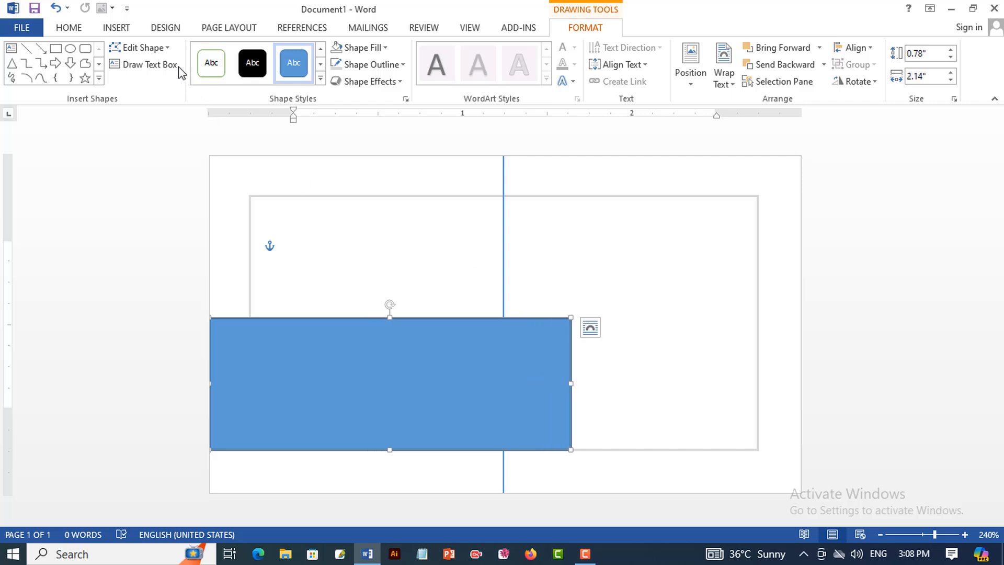
- Edit the blue rectangle's points, moving its upper-right corner inward to the vertical center line to slant the right side
{"action": "left_click", "coordinate": [165, 51]}
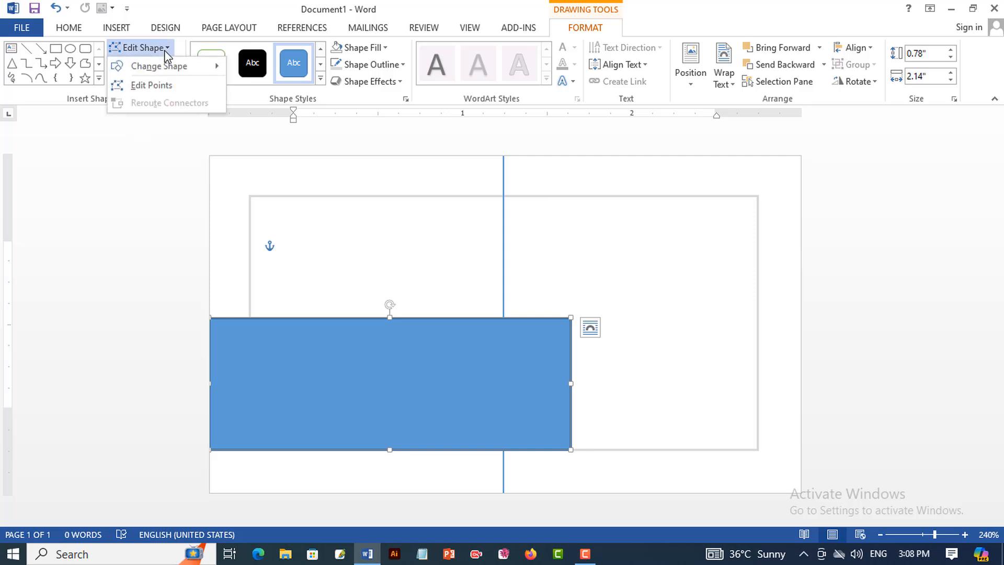
{"action": "left_click", "coordinate": [147, 87]}
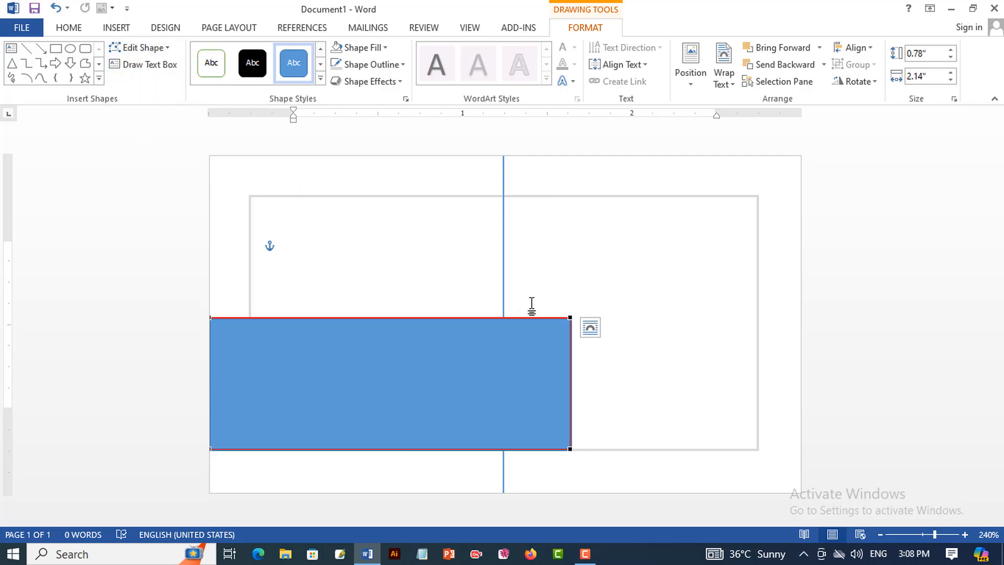
{"action": "left_click", "coordinate": [569, 316]}
{"action": "left_click_drag", "start_coordinate": [565, 317], "coordinate": [503, 318]}
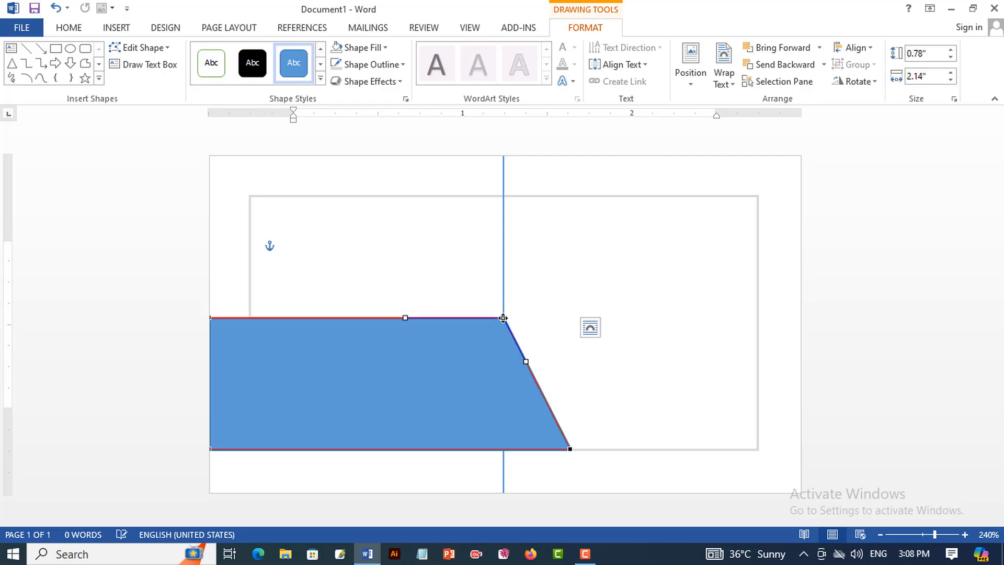
{"action": "left_click", "coordinate": [695, 309]}
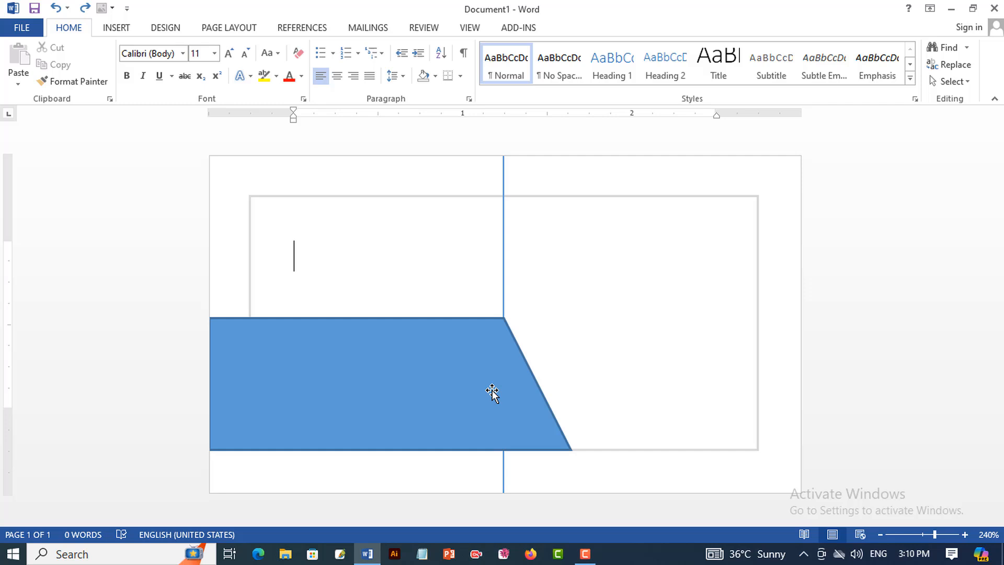
- Fill the slanted shape with dark blue-gray and remove its outline
{"action": "left_click", "coordinate": [491, 388]}
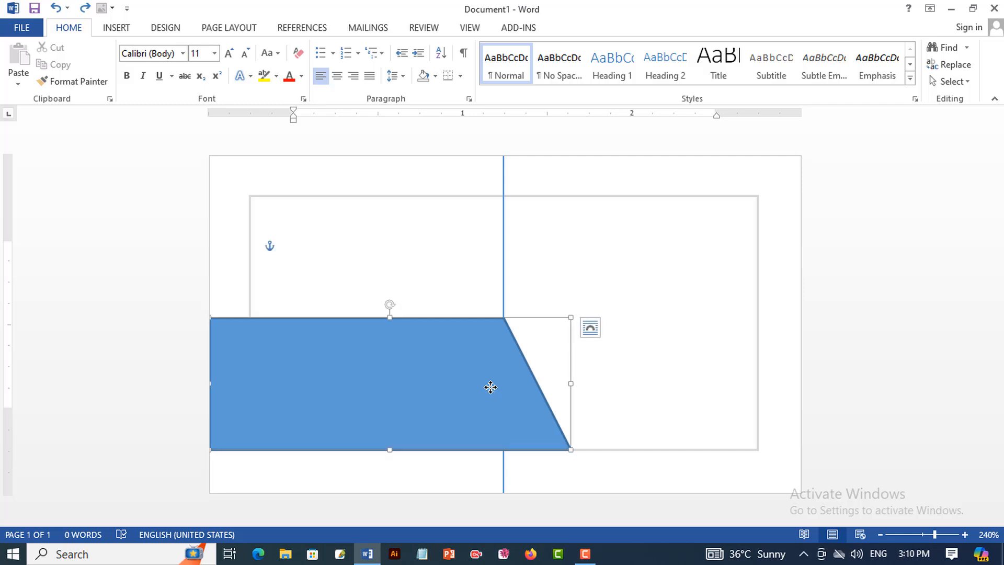
{"action": "double_click", "coordinate": [404, 383]}
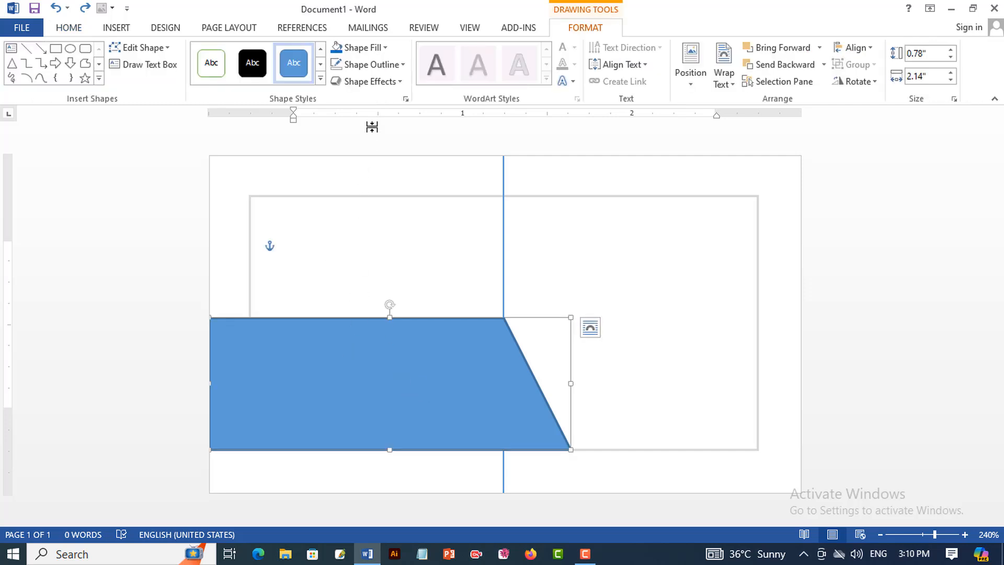
{"action": "left_click", "coordinate": [386, 47]}
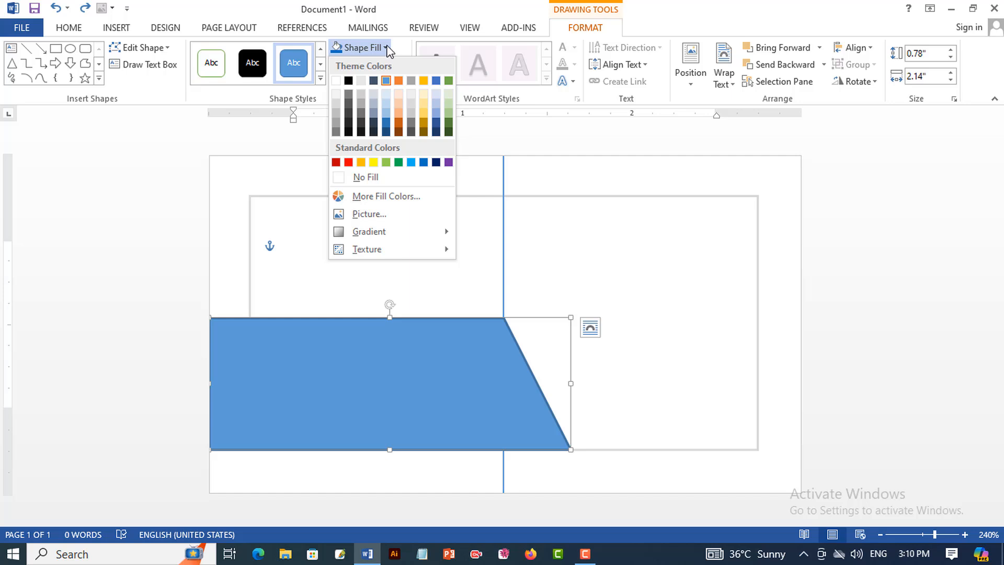
{"action": "left_click", "coordinate": [373, 123]}
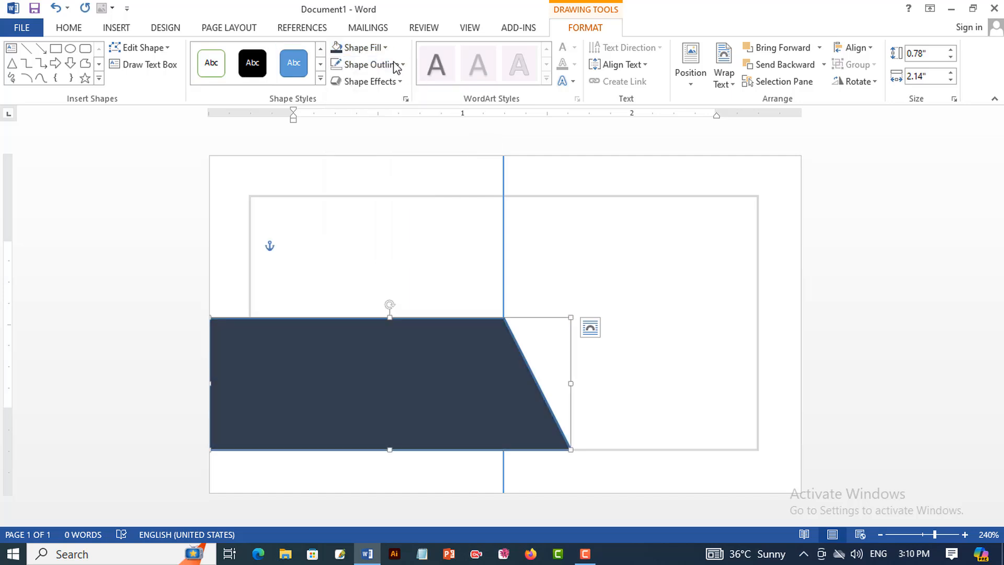
{"action": "left_click", "coordinate": [406, 64]}
{"action": "left_click", "coordinate": [359, 194]}
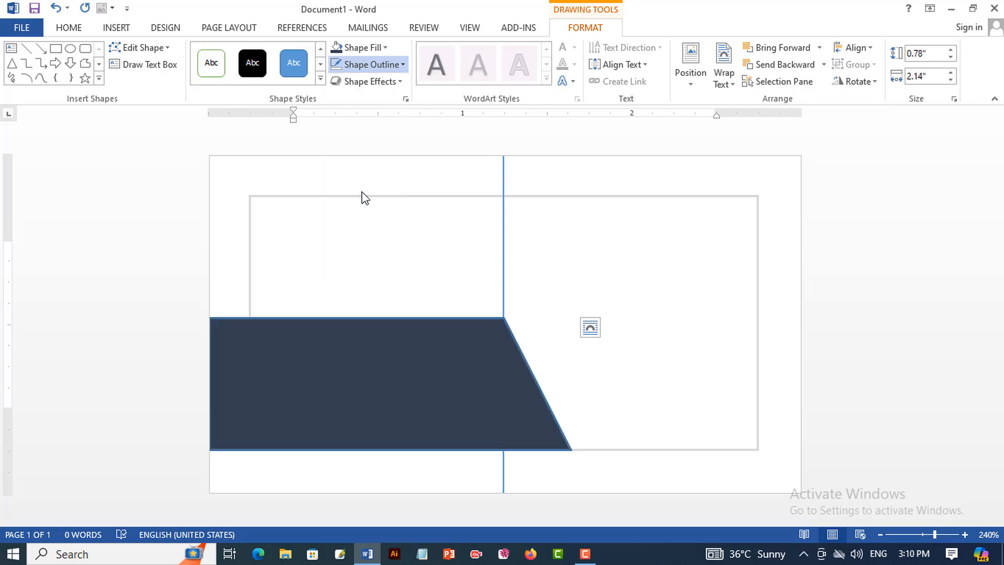
{"action": "left_click", "coordinate": [690, 285]}
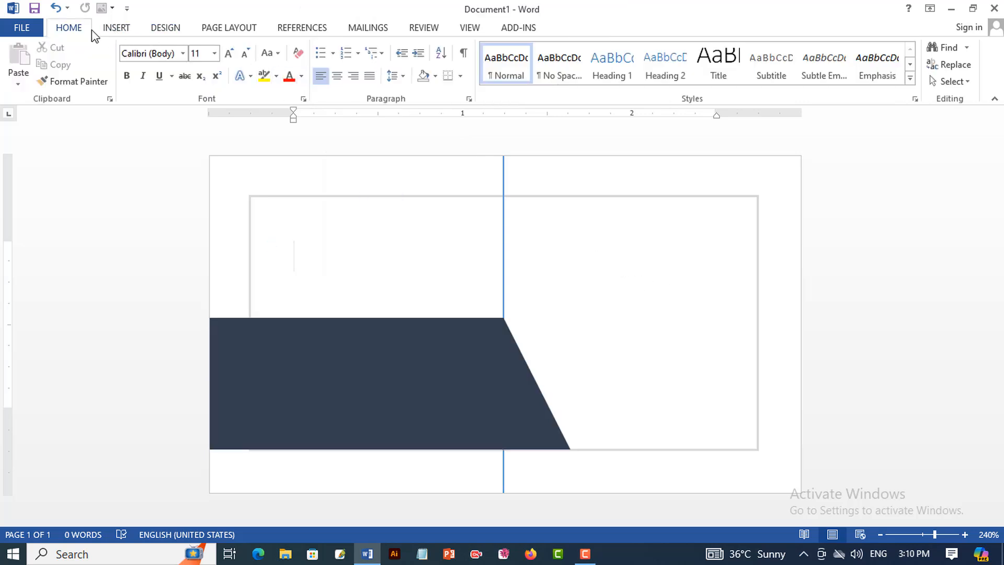
- Draw a rectangle about 0.46" high and 1.68" wide from just right of the center line to the page's right edge, resting on the frame's lower edge
{"action": "left_click", "coordinate": [118, 31]}
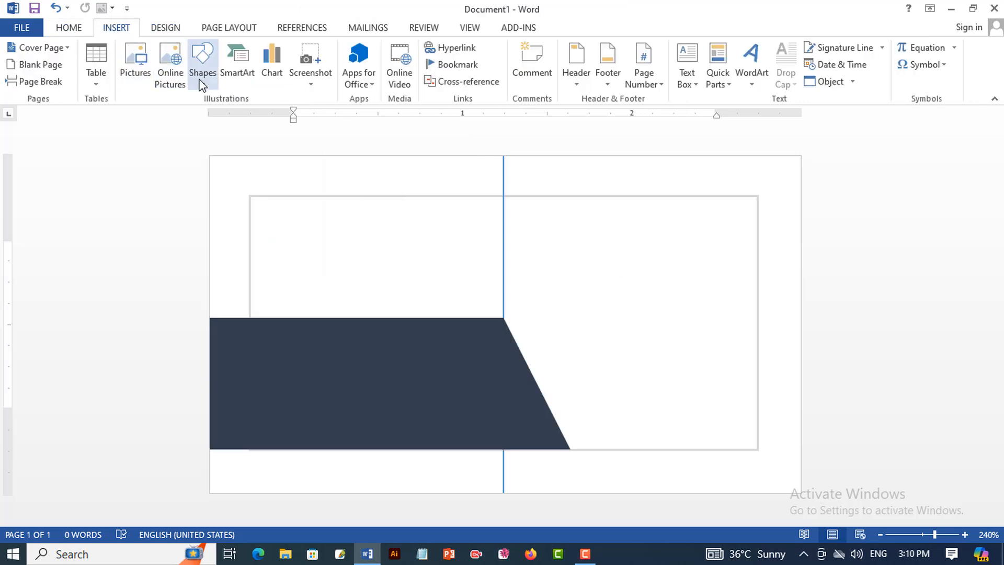
{"action": "left_click", "coordinate": [201, 81]}
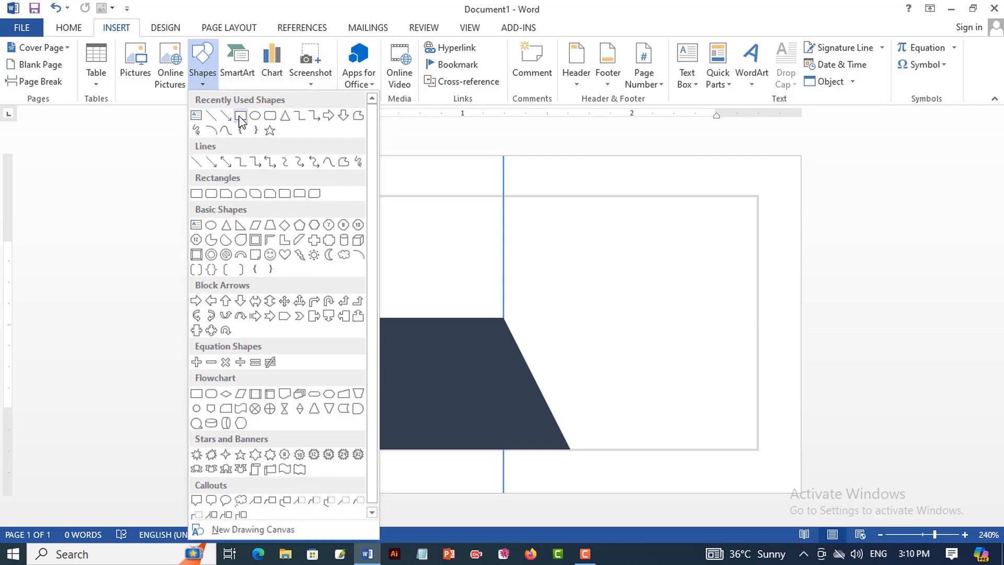
{"action": "left_click", "coordinate": [240, 119]}
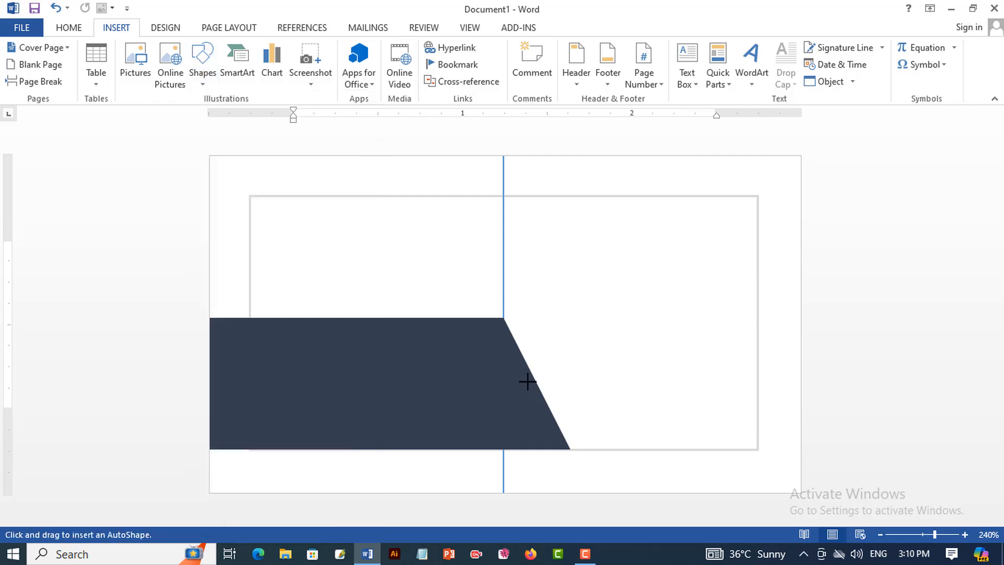
{"action": "left_click_drag", "start_coordinate": [519, 370], "coordinate": [801, 450]}
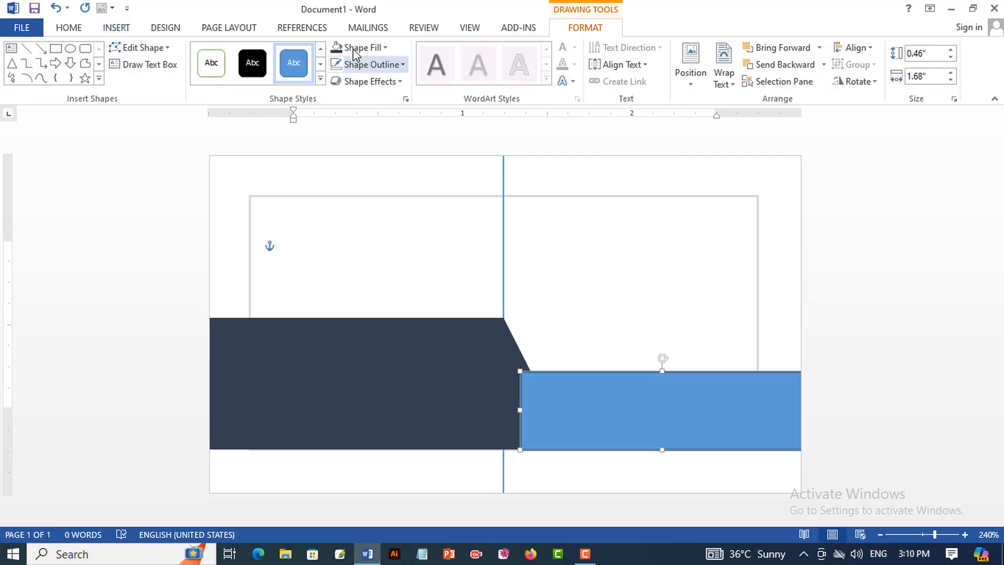
- Fill the new right-hand rectangle with the standard blue color and remove its outline
{"action": "left_click", "coordinate": [385, 48]}
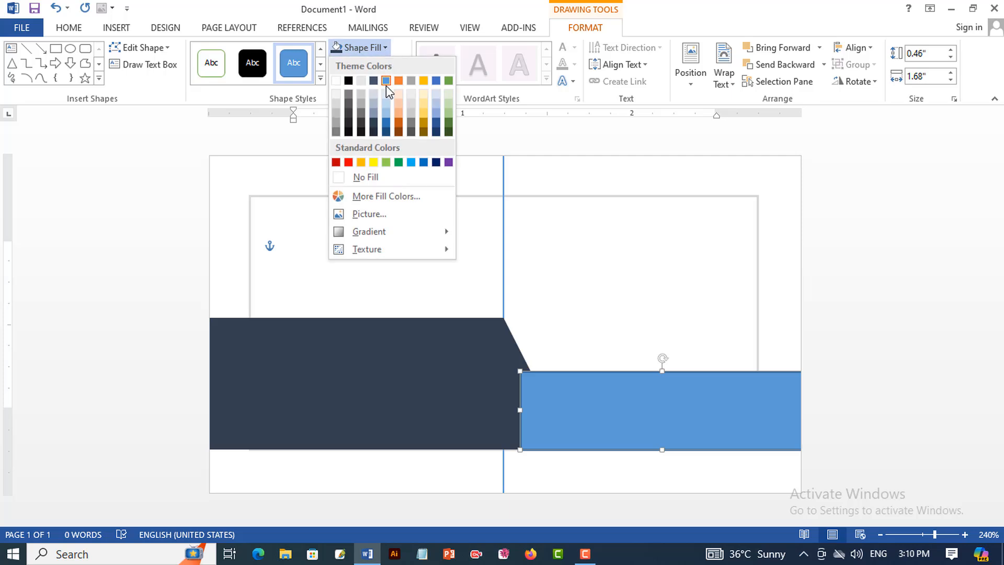
{"action": "left_click", "coordinate": [423, 162]}
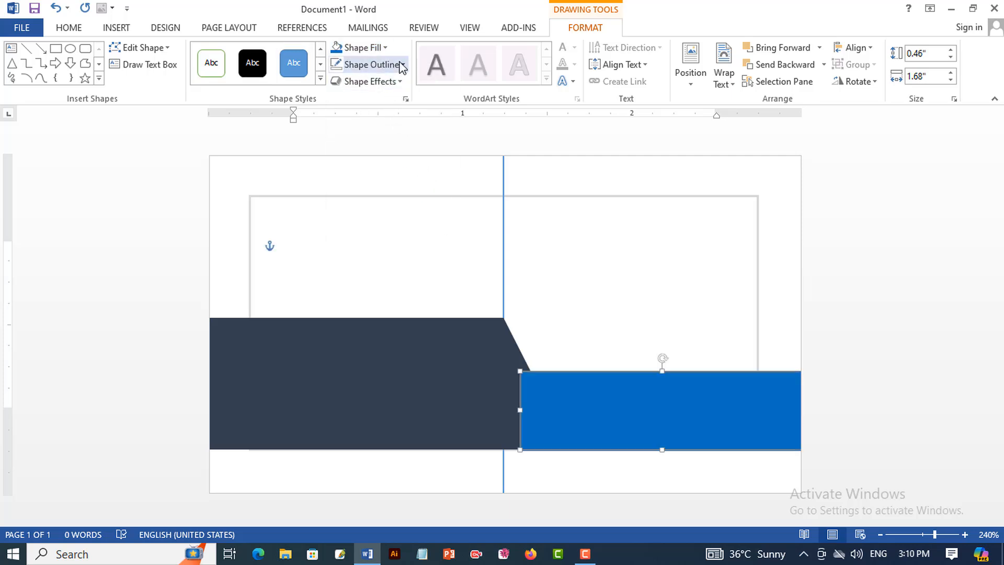
{"action": "left_click", "coordinate": [402, 64]}
{"action": "left_click", "coordinate": [360, 194]}
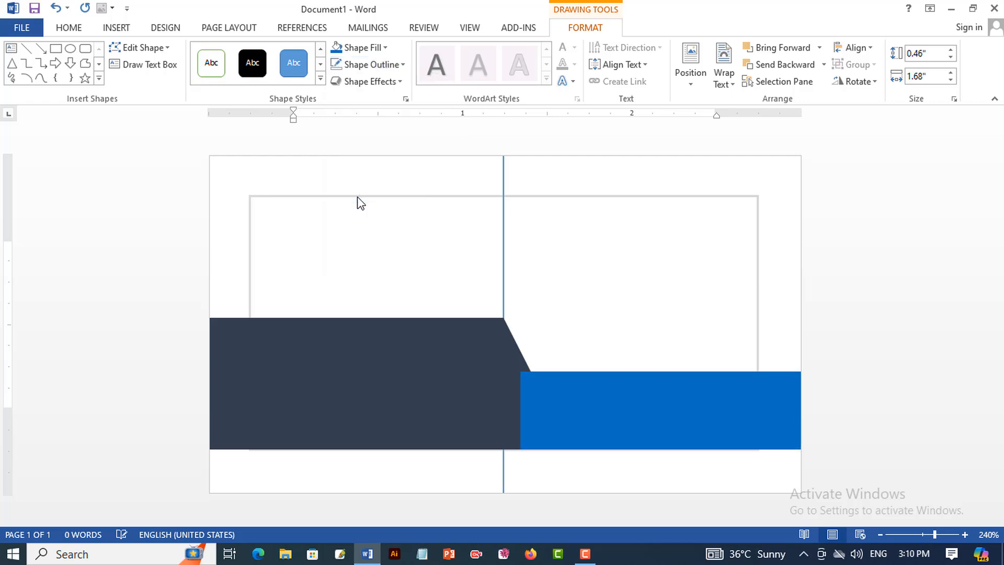
{"action": "left_click", "coordinate": [832, 373]}
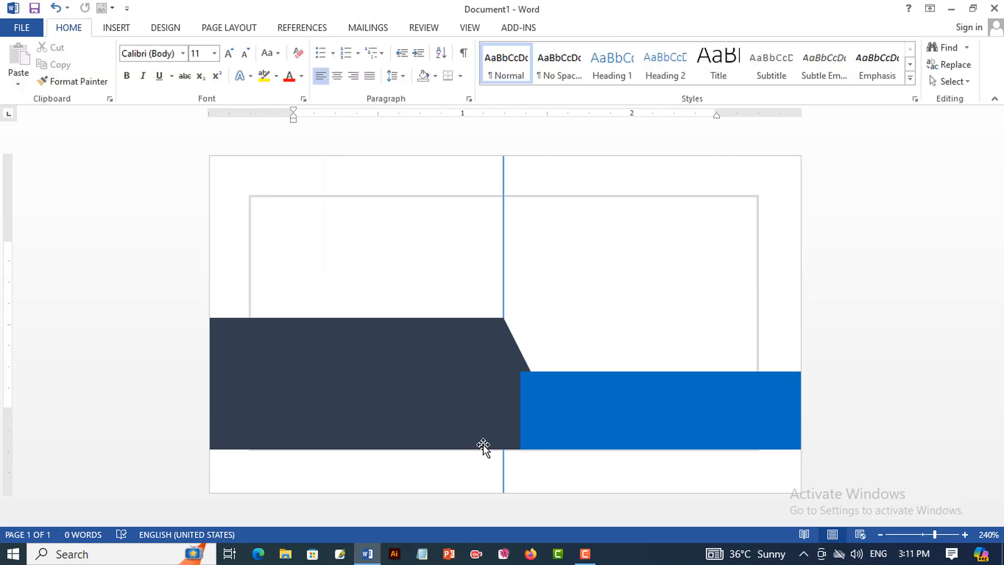
- Send the blue right-hand rectangle to the back, behind the dark slanted shape
{"action": "left_click", "coordinate": [635, 441]}
{"action": "left_click", "coordinate": [903, 403]}
{"action": "left_click", "coordinate": [685, 417]}
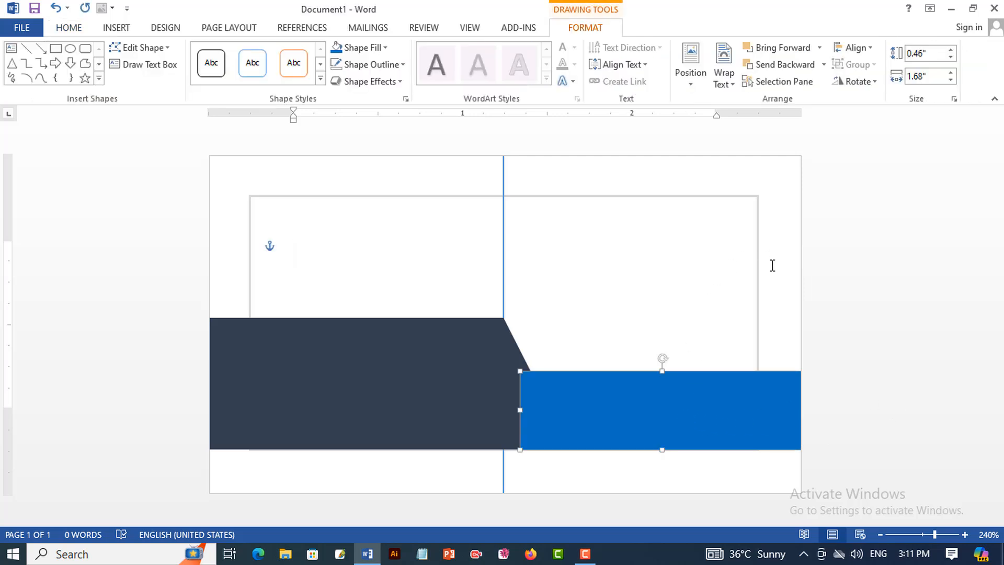
{"action": "left_click", "coordinate": [824, 65]}
{"action": "left_click", "coordinate": [808, 101]}
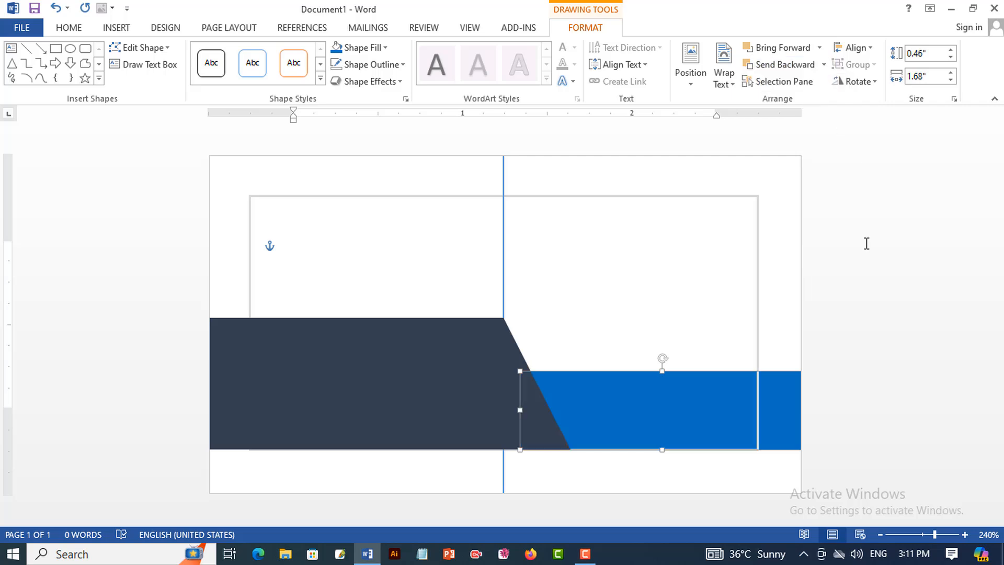
{"action": "left_click", "coordinate": [865, 265]}
- Draw a narrow vertical rectangle about 0.97" high and 0.17" wide at the frame's left edge, extending above and below the dark shape
{"action": "left_click", "coordinate": [122, 29]}
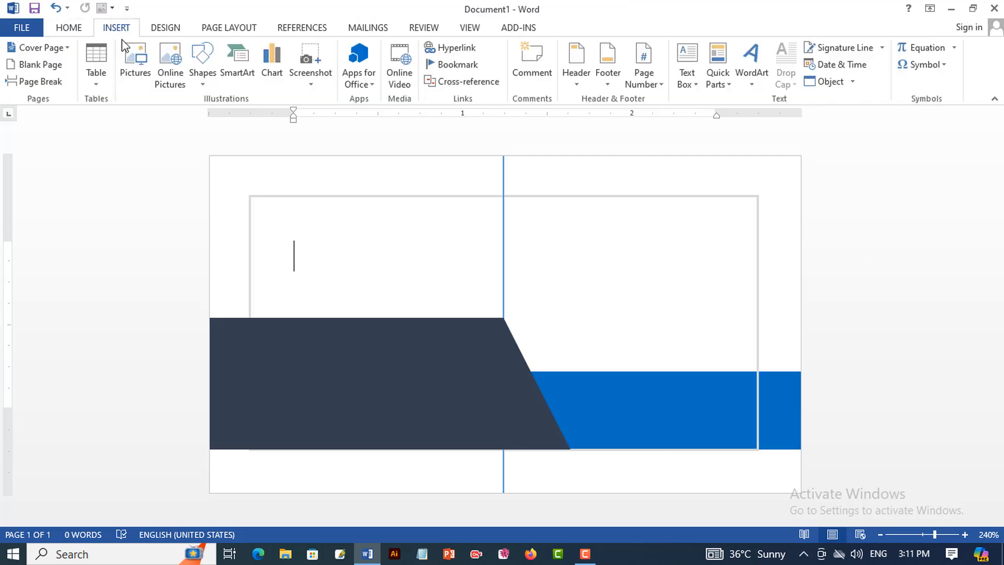
{"action": "left_click", "coordinate": [203, 81]}
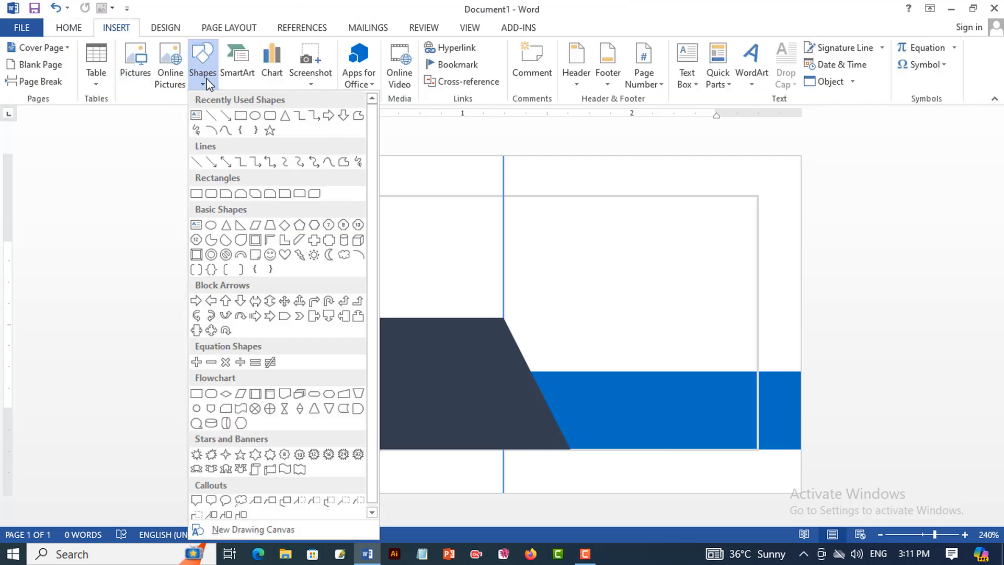
{"action": "left_click", "coordinate": [240, 116]}
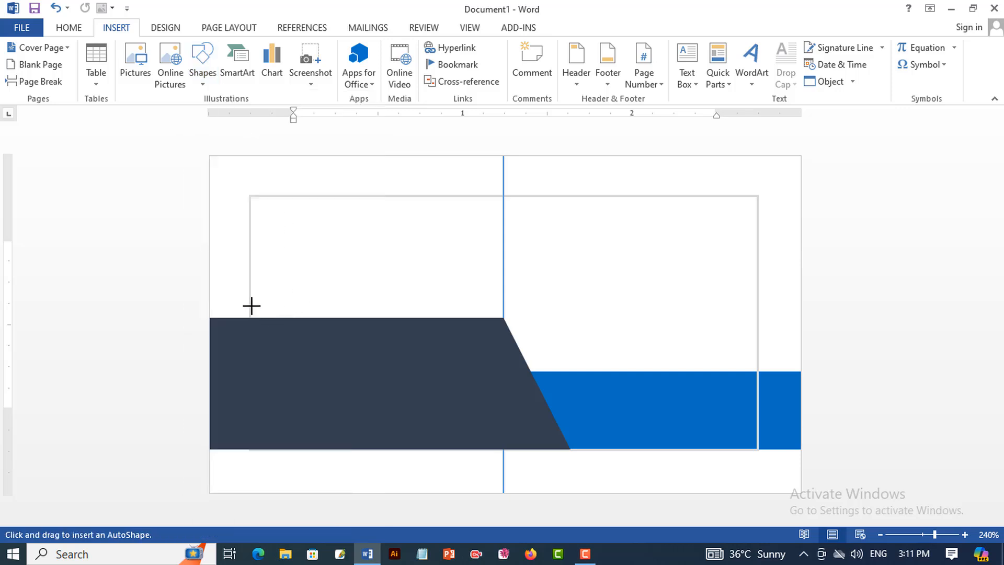
{"action": "left_click_drag", "start_coordinate": [249, 300], "coordinate": [276, 458]}
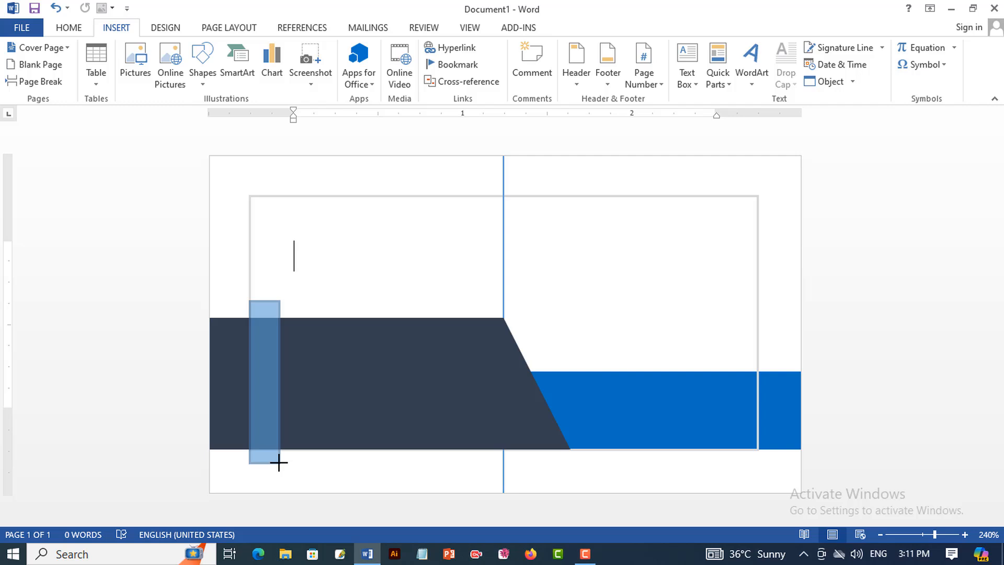
{"action": "left_click_drag", "start_coordinate": [278, 462], "coordinate": [264, 465]}
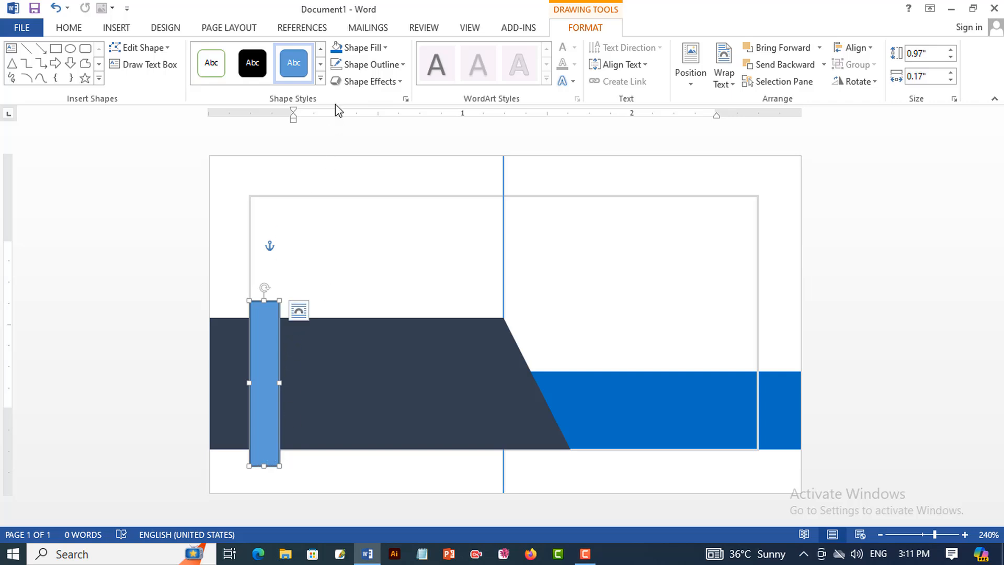
- Fill the narrow vertical rectangle with the standard blue color and remove its outline
{"action": "left_click", "coordinate": [385, 48]}
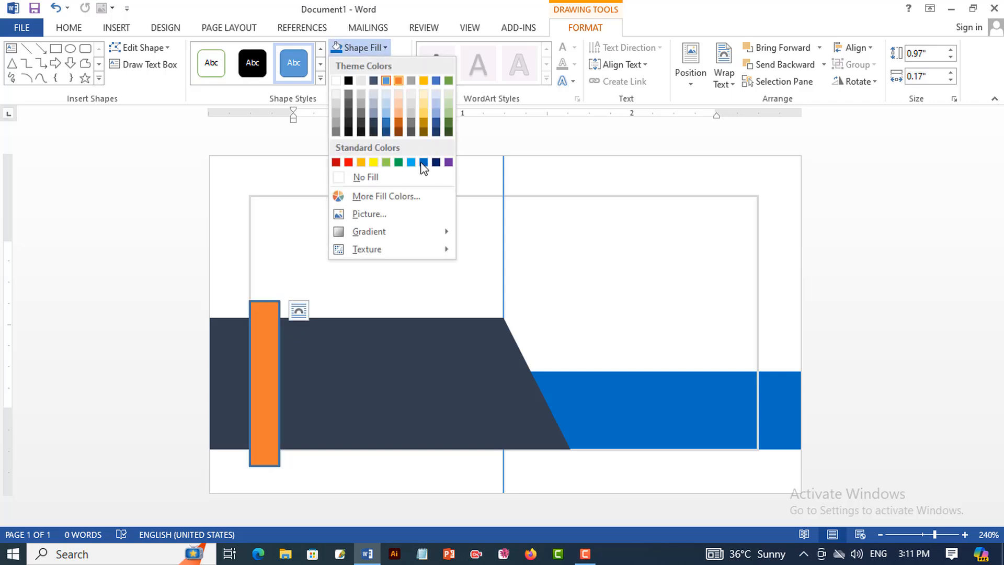
{"action": "left_click", "coordinate": [425, 163]}
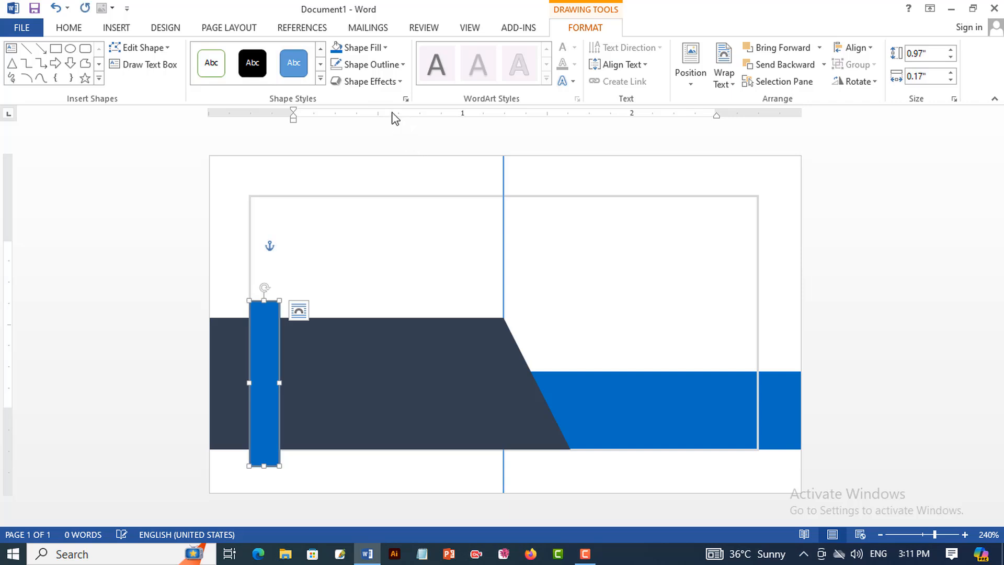
{"action": "left_click", "coordinate": [403, 64]}
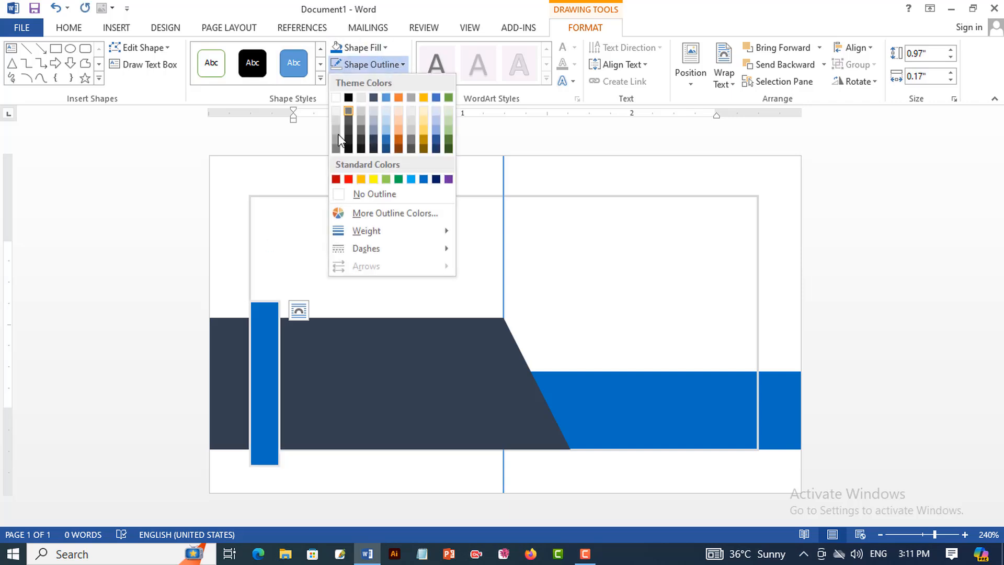
{"action": "left_click", "coordinate": [366, 194]}
{"action": "left_click", "coordinate": [307, 284]}
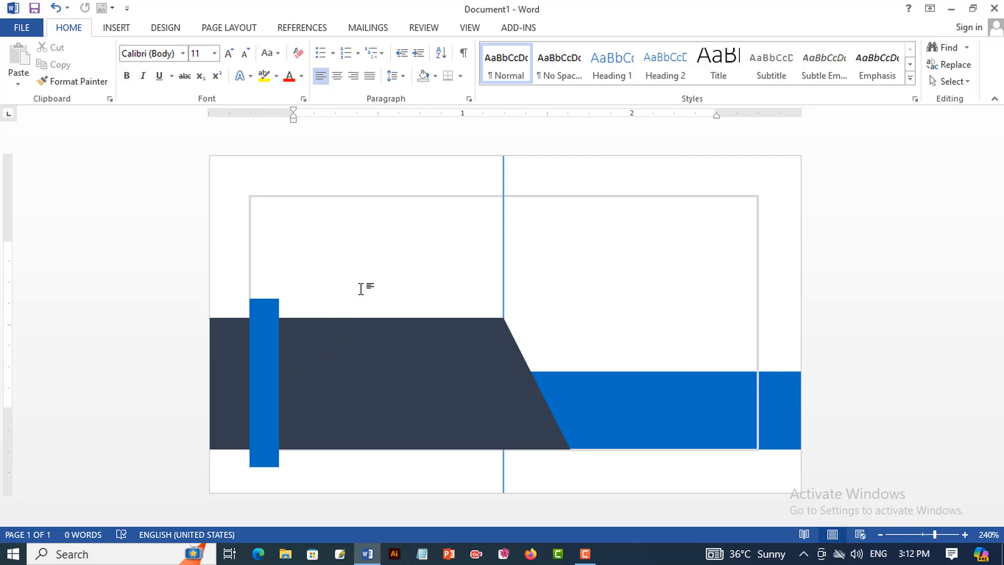
- Draw a freeform triangle about 0.11" high and 0.09" wide between the narrow bar's upper-right corner and the dark shape's upper edge
{"action": "scroll", "coordinate": [361, 289], "scroll_direction": "up", "scroll_amount": 10}
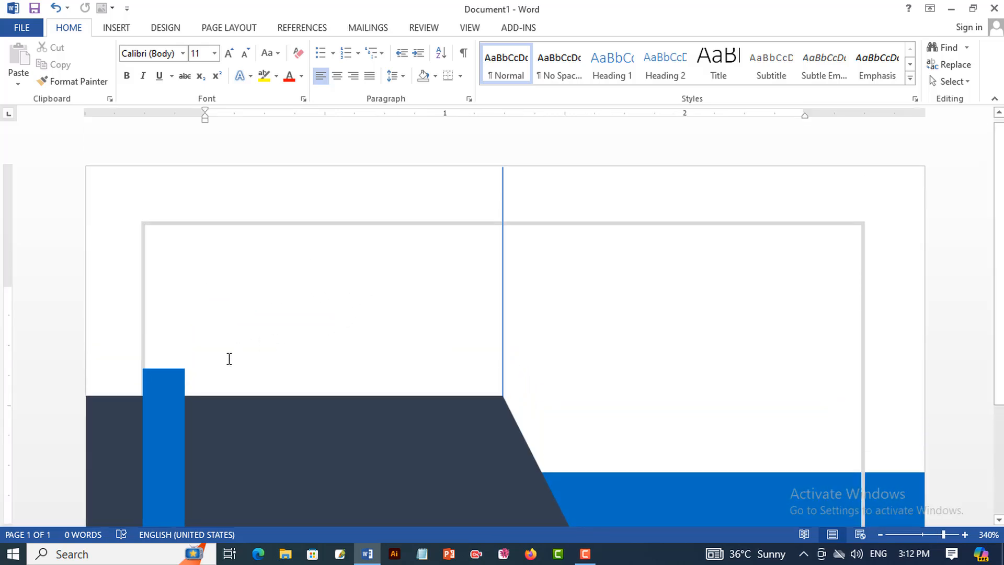
{"action": "left_click", "coordinate": [115, 29]}
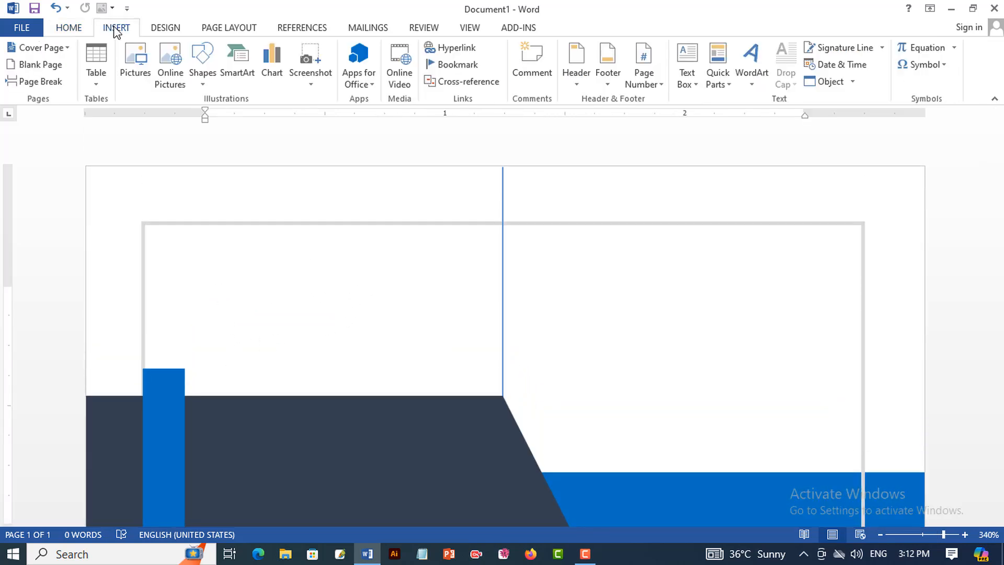
{"action": "left_click", "coordinate": [206, 79]}
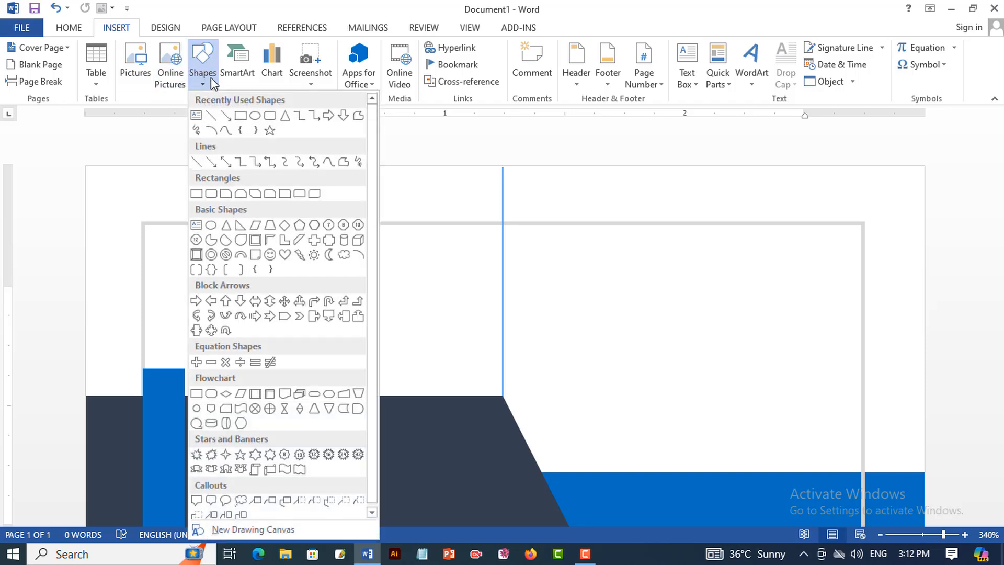
{"action": "left_click", "coordinate": [359, 116]}
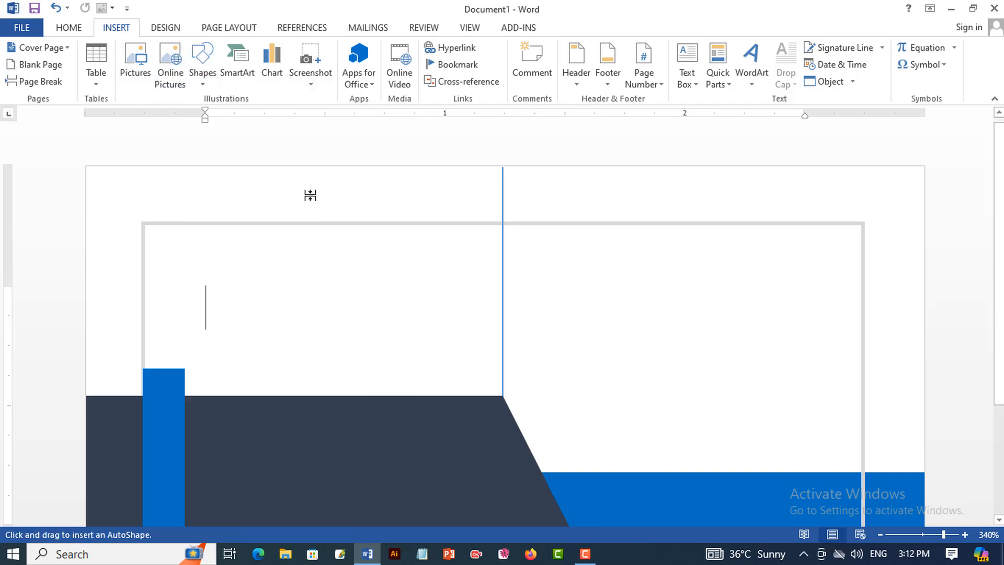
{"action": "left_click", "coordinate": [185, 396]}
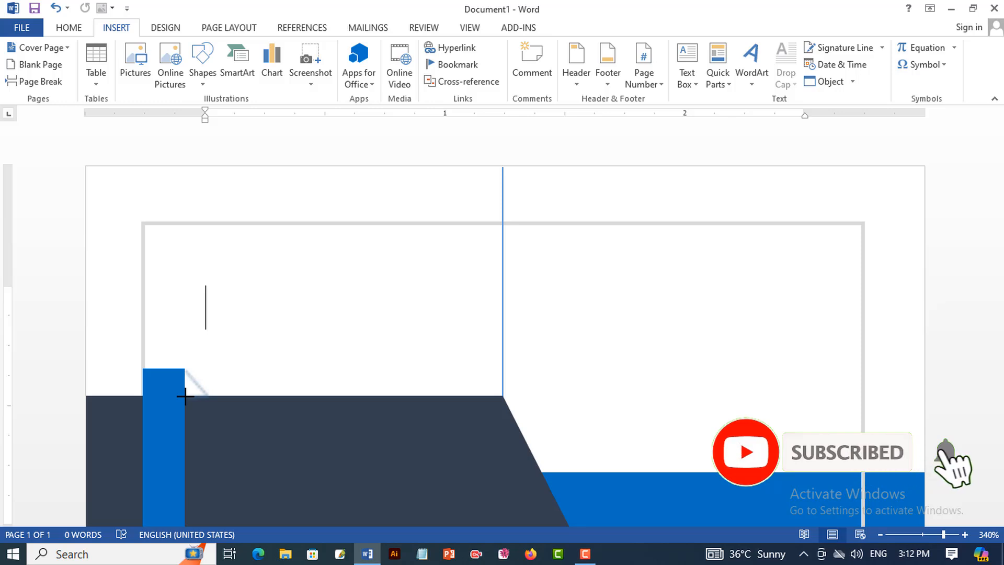
{"action": "left_click", "coordinate": [184, 369]}
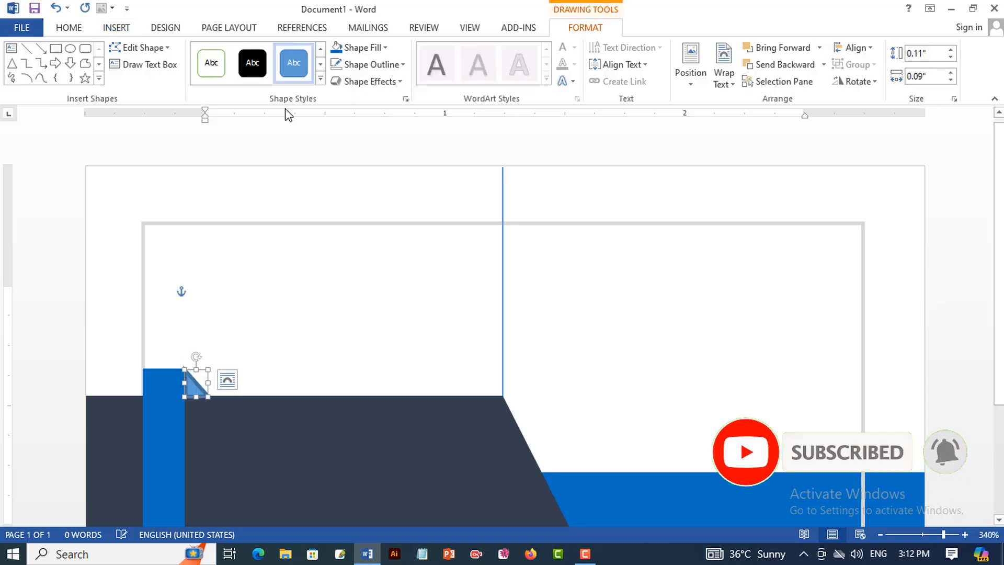
- Remove the small triangle's outline and fill it with the standard blue color
{"action": "left_click", "coordinate": [403, 65]}
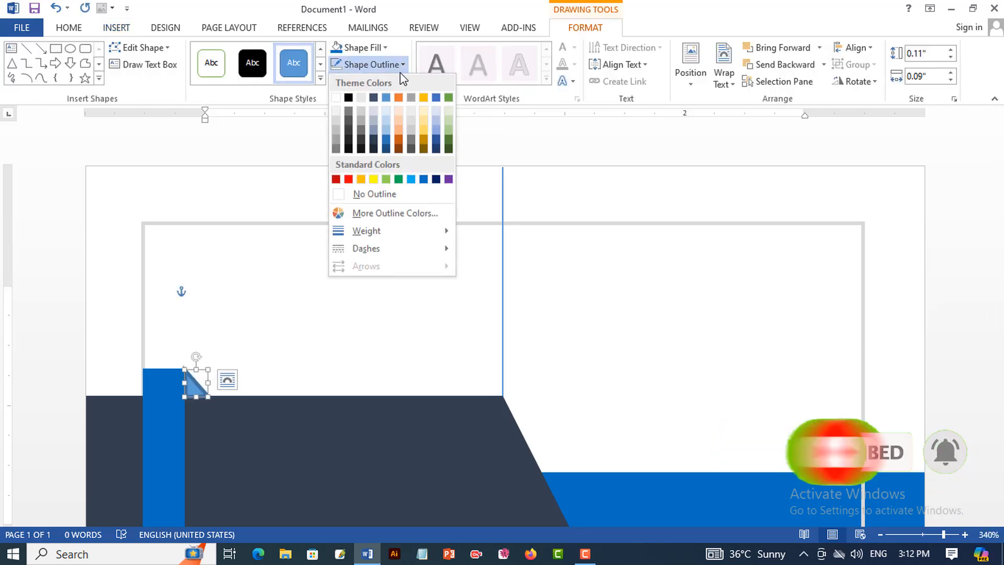
{"action": "left_click", "coordinate": [371, 196]}
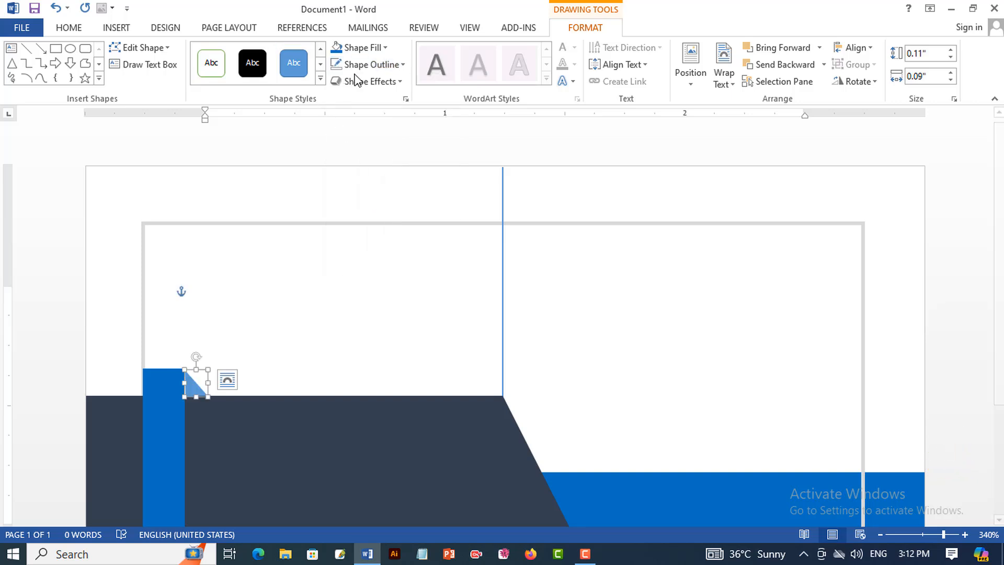
{"action": "left_click", "coordinate": [385, 48]}
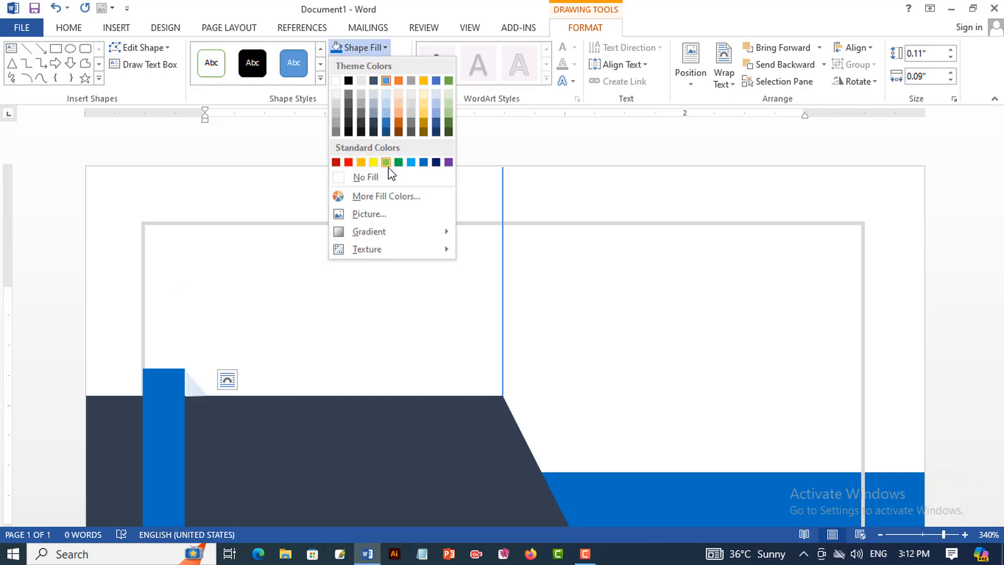
{"action": "left_click", "coordinate": [423, 162]}
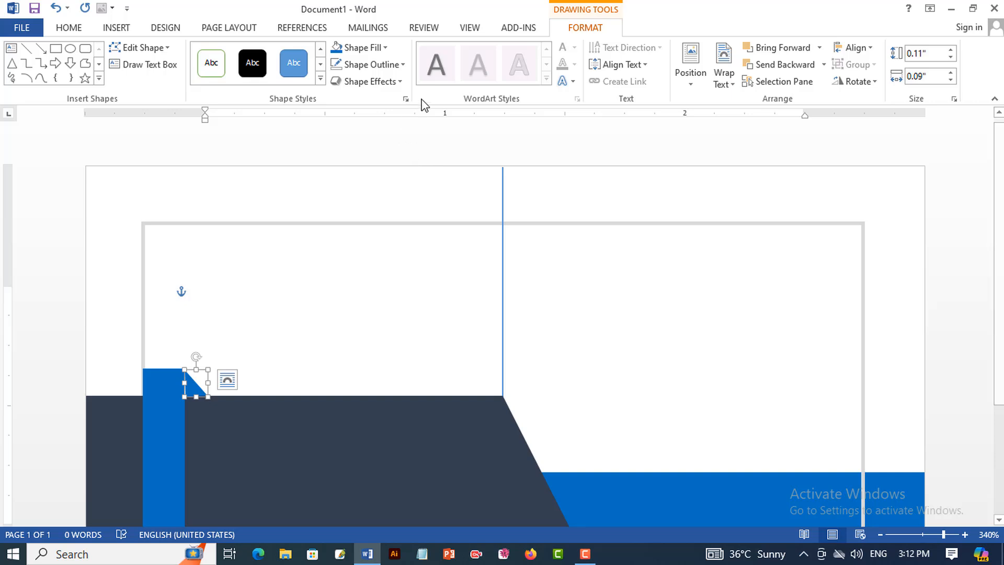
- Darken the small triangle's fill to a custom blue with RGB values 0, 88, 154
{"action": "left_click", "coordinate": [386, 48]}
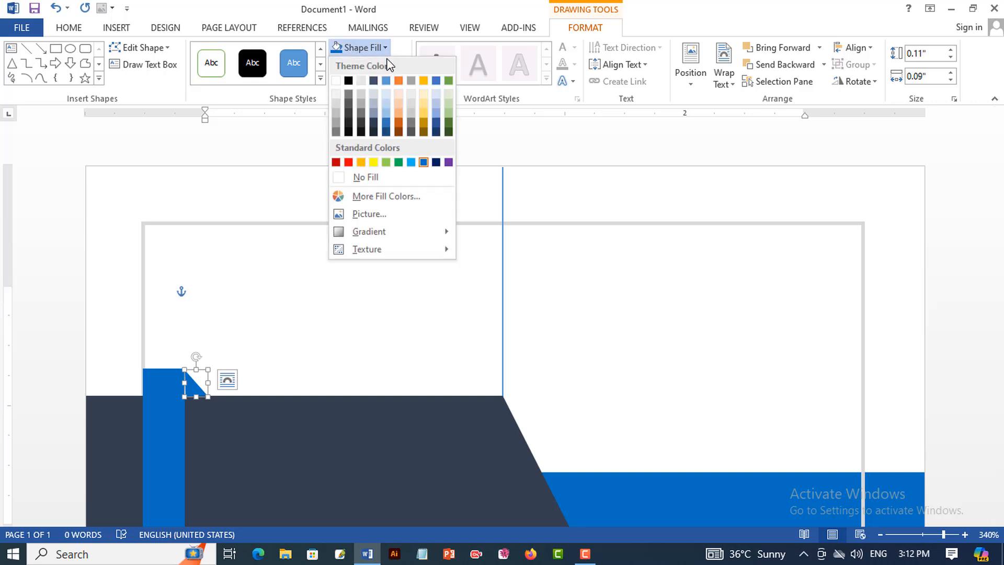
{"action": "left_click", "coordinate": [398, 198]}
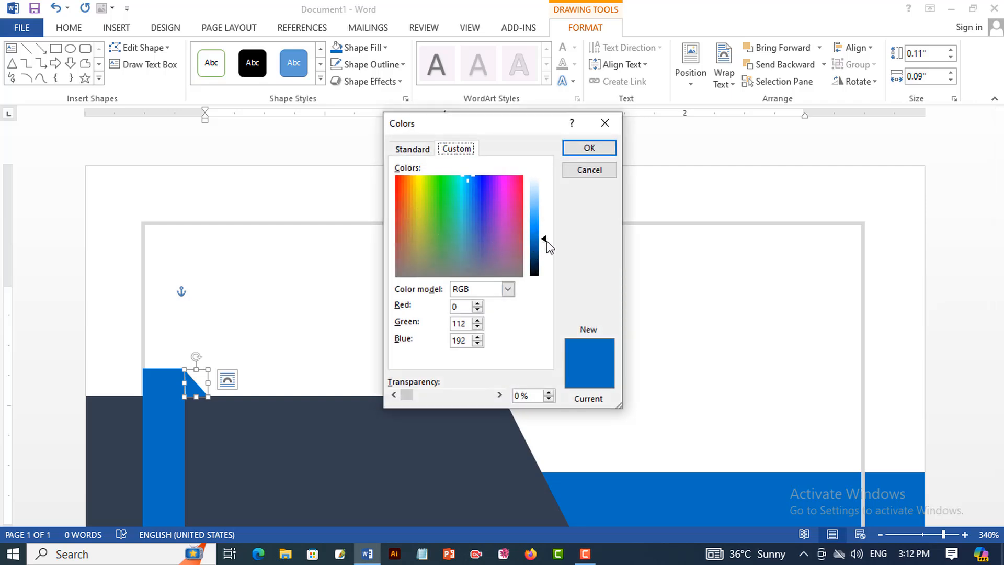
{"action": "left_click_drag", "start_coordinate": [548, 244], "coordinate": [546, 251]}
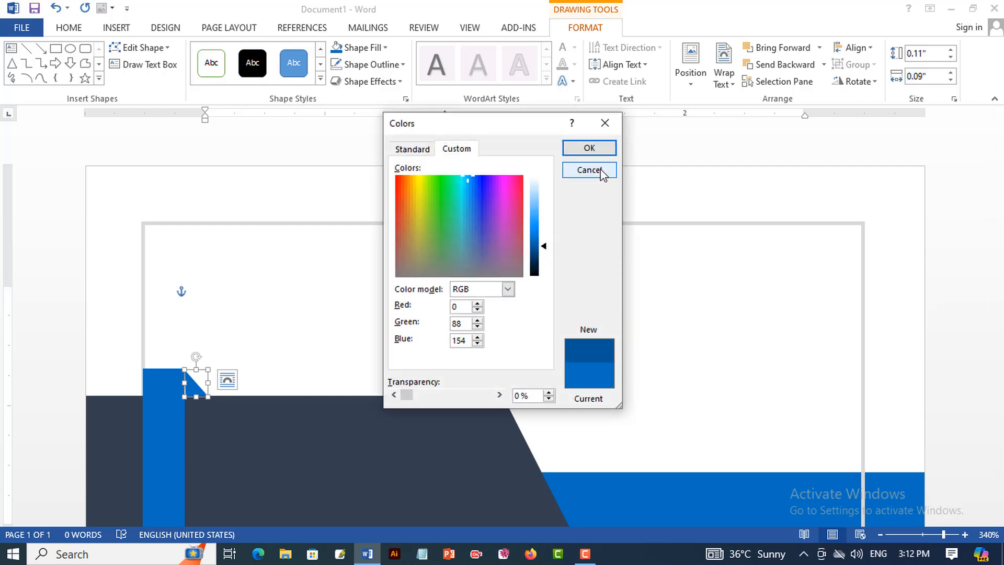
{"action": "left_click", "coordinate": [581, 151]}
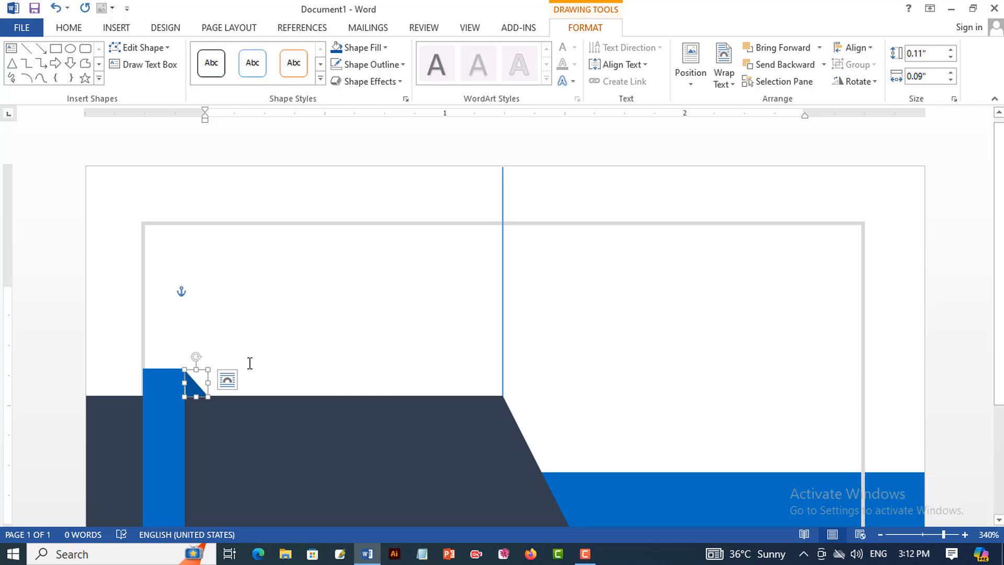
{"action": "left_click", "coordinate": [249, 363]}
- Extend the small triangle downward to about 0.13" high and send it to the back, behind the dark shape
{"action": "left_click", "coordinate": [197, 390]}
{"action": "left_click_drag", "start_coordinate": [197, 396], "coordinate": [196, 399]}
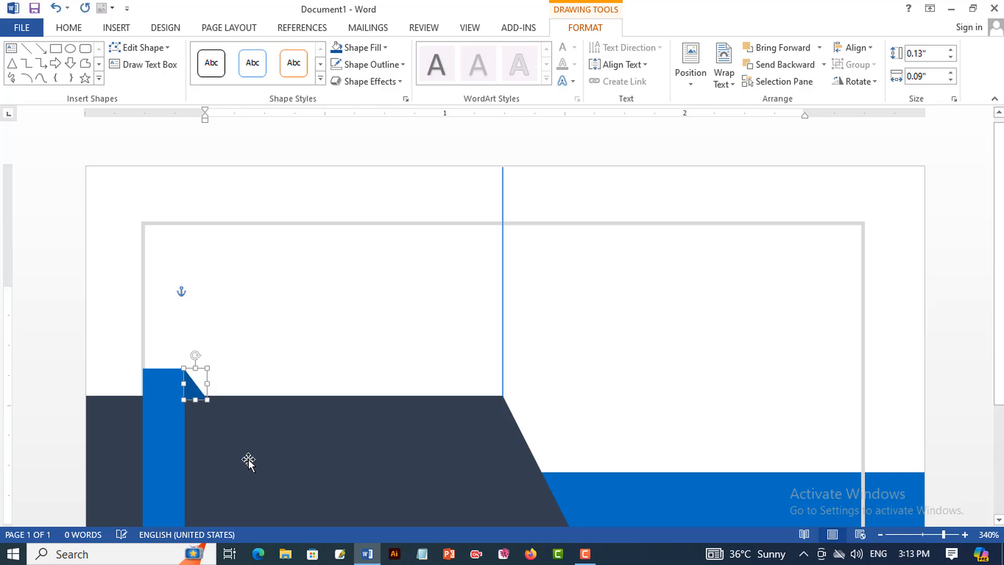
{"action": "key", "text": "ctrl+z"}
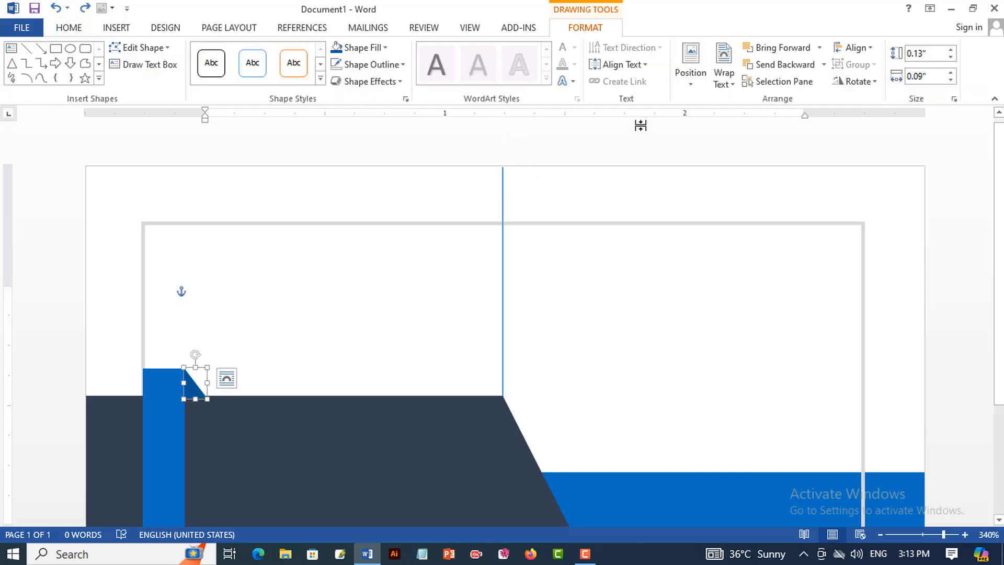
{"action": "left_click", "coordinate": [823, 64]}
{"action": "left_click", "coordinate": [809, 101]}
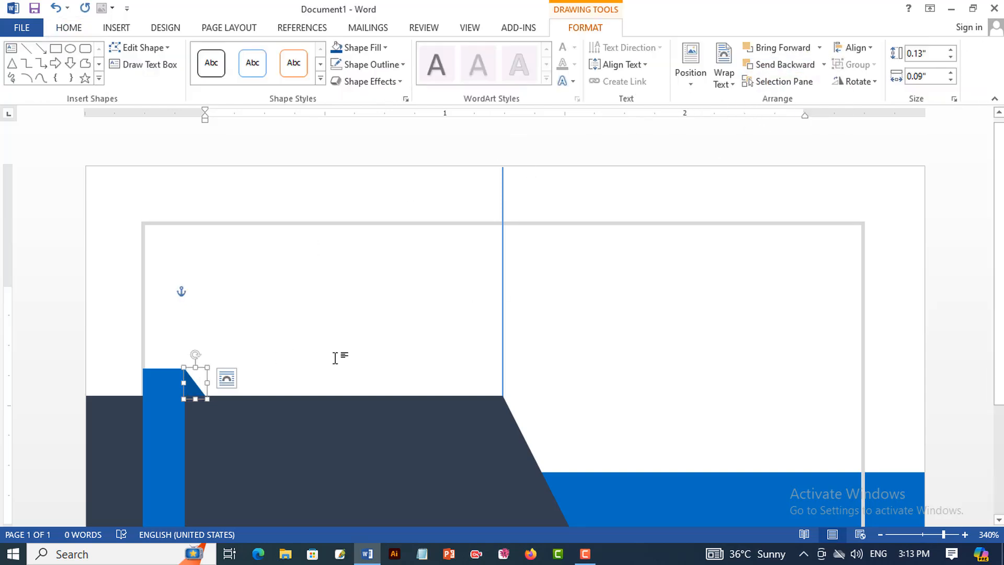
{"action": "left_click", "coordinate": [347, 347]}
- Copy the small dark-blue triangle down to the vertical bar's lower-right corner and flip the copy vertically
{"action": "scroll", "coordinate": [347, 347], "scroll_direction": "down", "scroll_amount": 4}
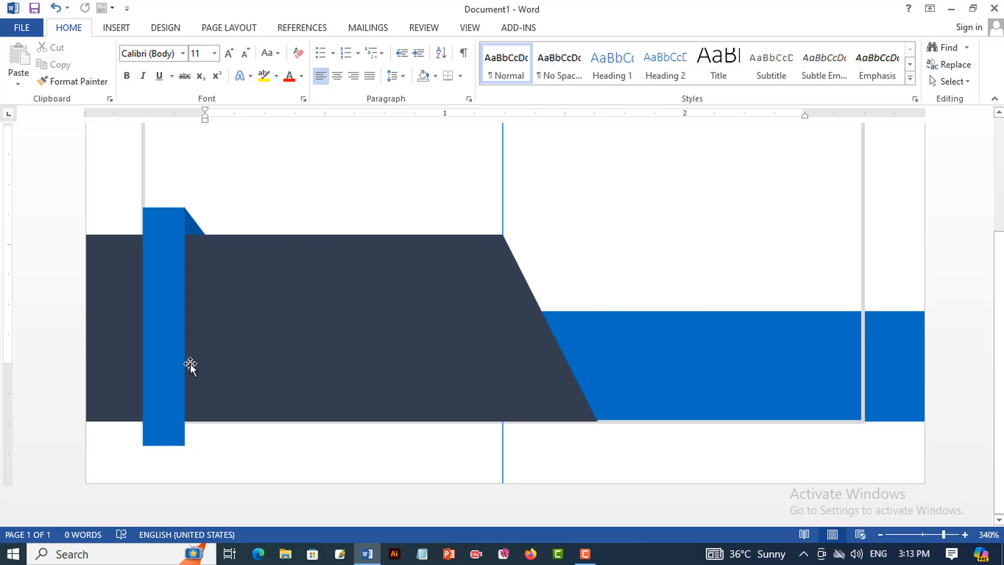
{"action": "left_click", "coordinate": [198, 227]}
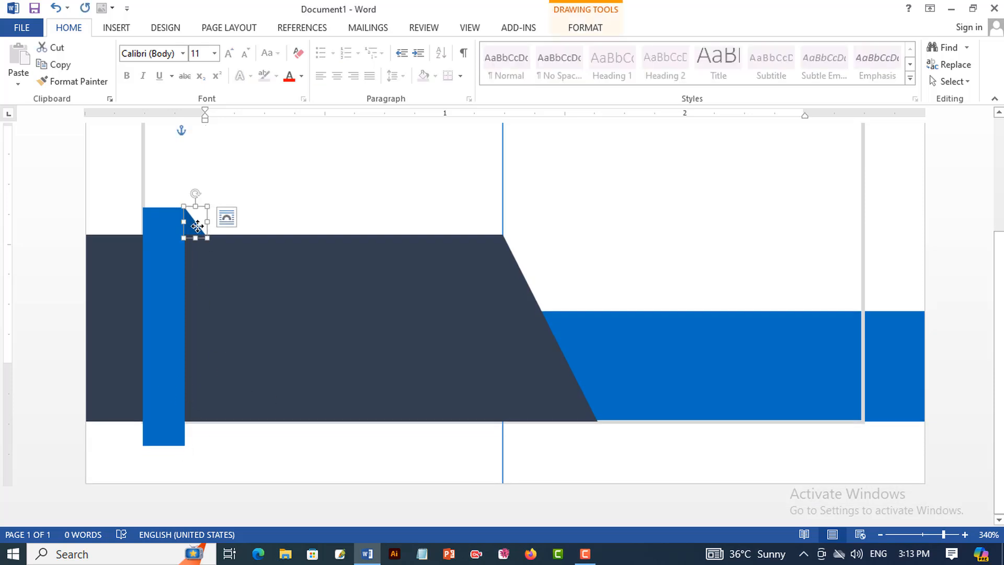
{"action": "key", "text": "ctrl"}
{"action": "left_click_drag", "start_coordinate": [197, 236], "coordinate": [159, 393]}
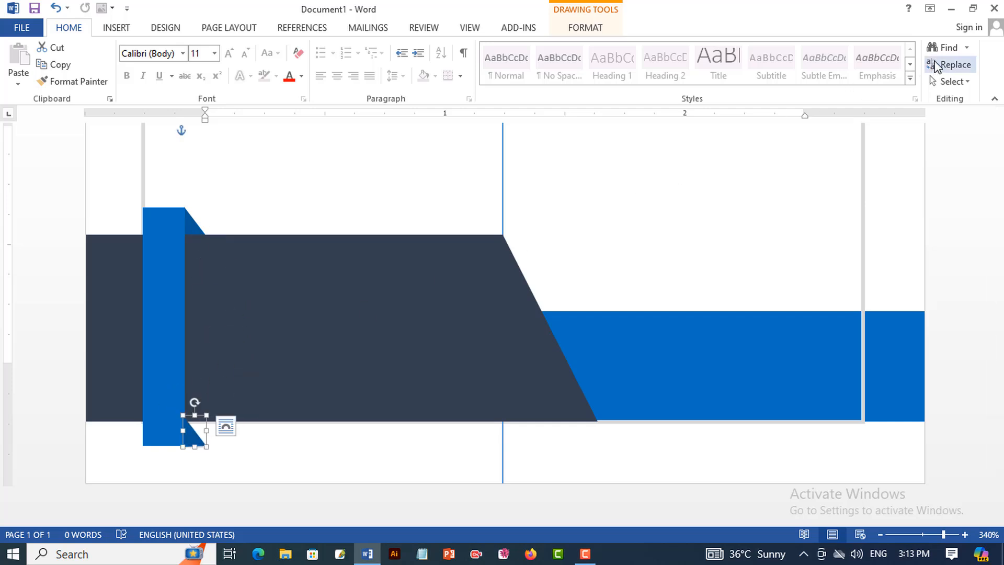
{"action": "left_click", "coordinate": [585, 28]}
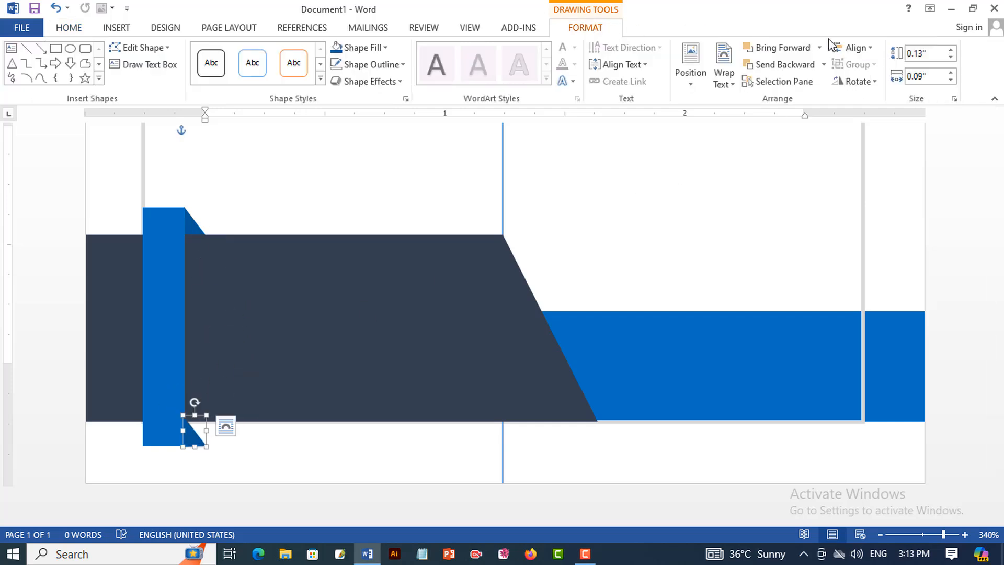
{"action": "left_click", "coordinate": [855, 81]}
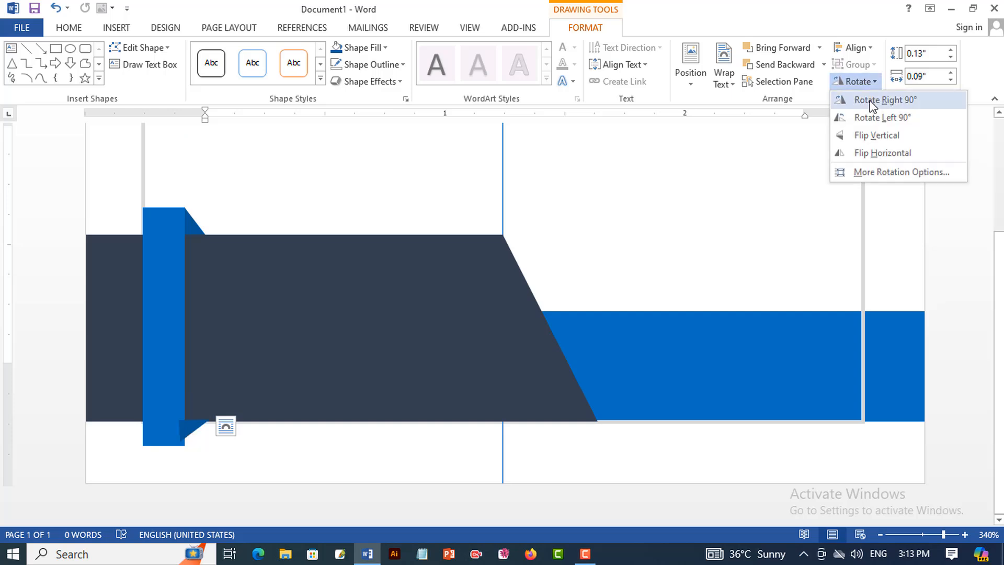
{"action": "left_click", "coordinate": [892, 143]}
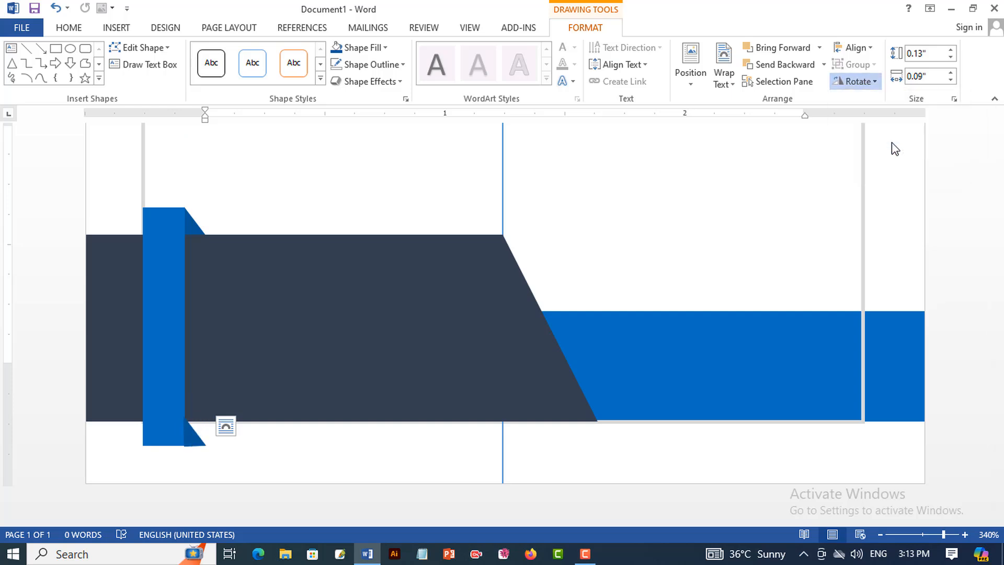
- Send the flipped lower triangle to the back, behind the dark shape
{"action": "left_click", "coordinate": [191, 436]}
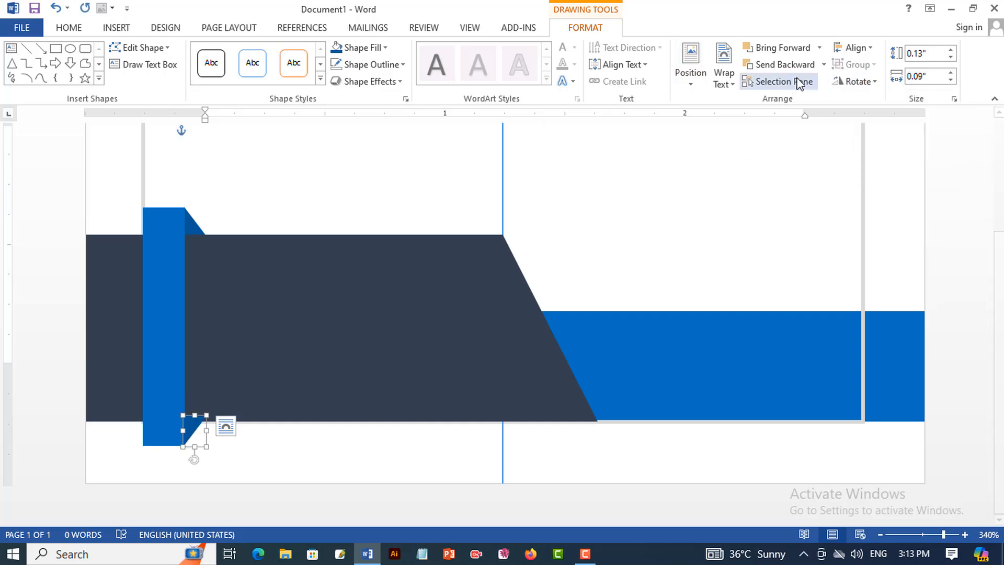
{"action": "left_click", "coordinate": [824, 66]}
{"action": "left_click", "coordinate": [798, 99]}
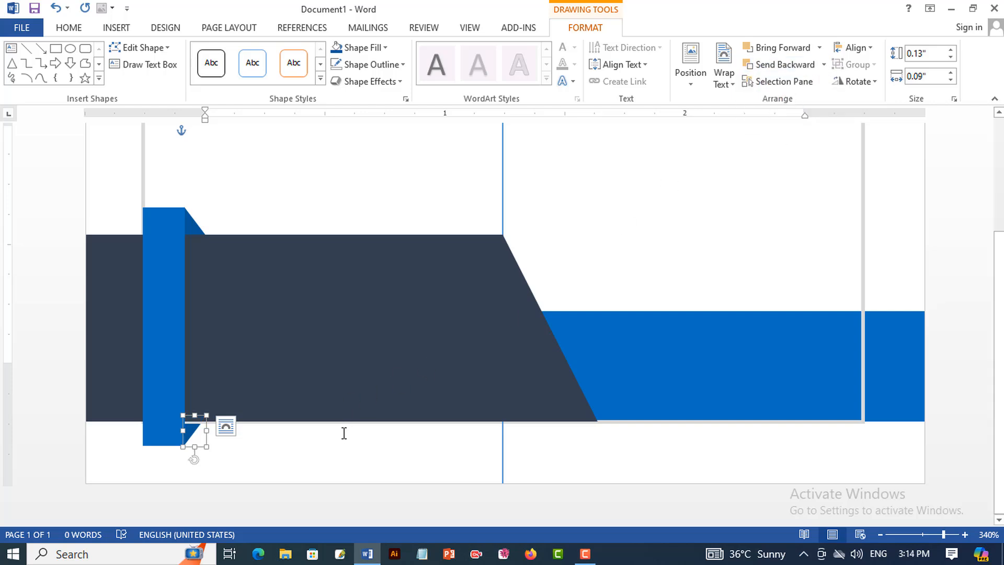
{"action": "left_click", "coordinate": [683, 213]}
- Nudge the upper and lower small triangles slightly left so they sit flush against the vertical blue bar
{"action": "scroll", "coordinate": [684, 213], "scroll_direction": "down", "scroll_amount": 8}
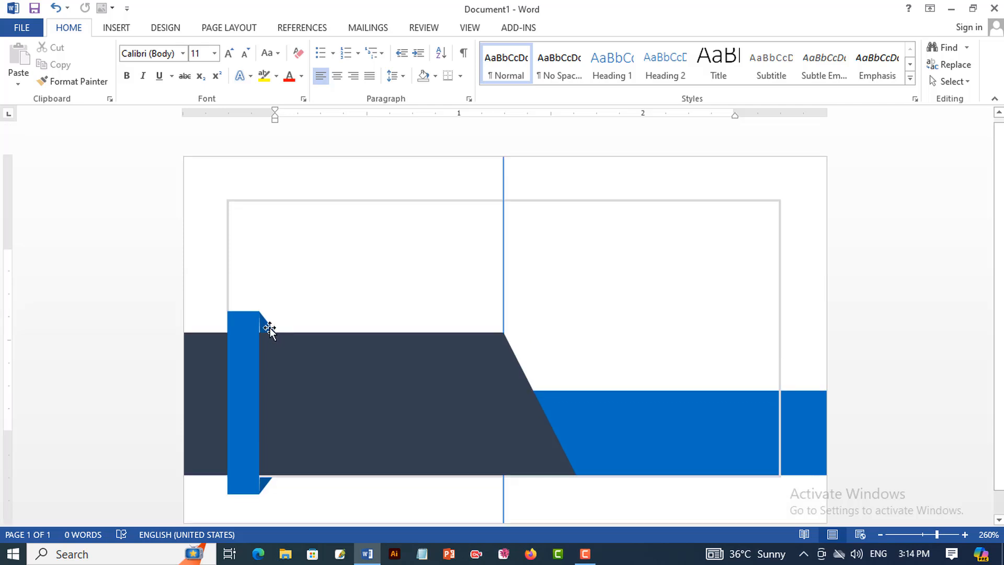
{"action": "left_click", "coordinate": [264, 329]}
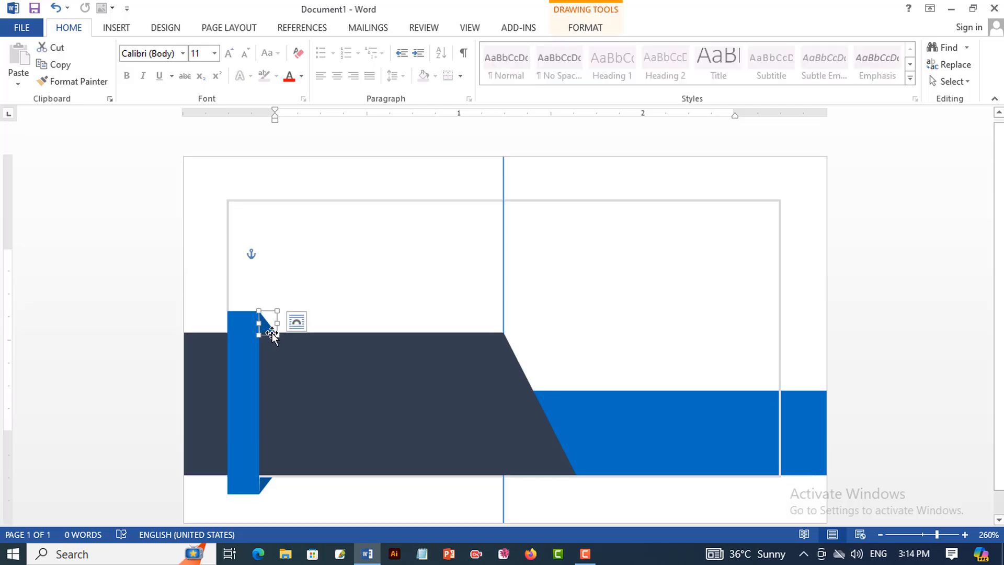
{"action": "left_click", "coordinate": [409, 305]}
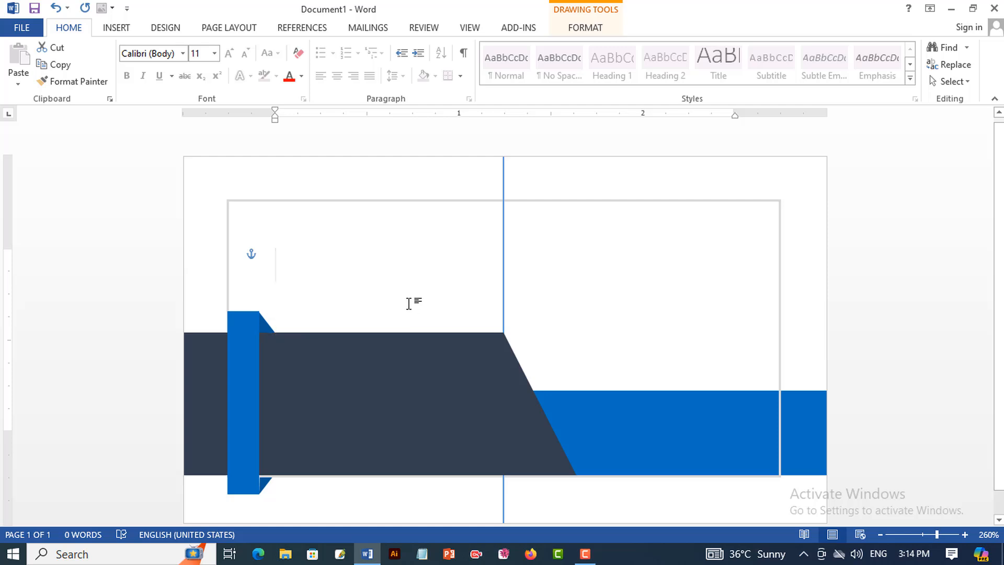
{"action": "left_click", "coordinate": [265, 484]}
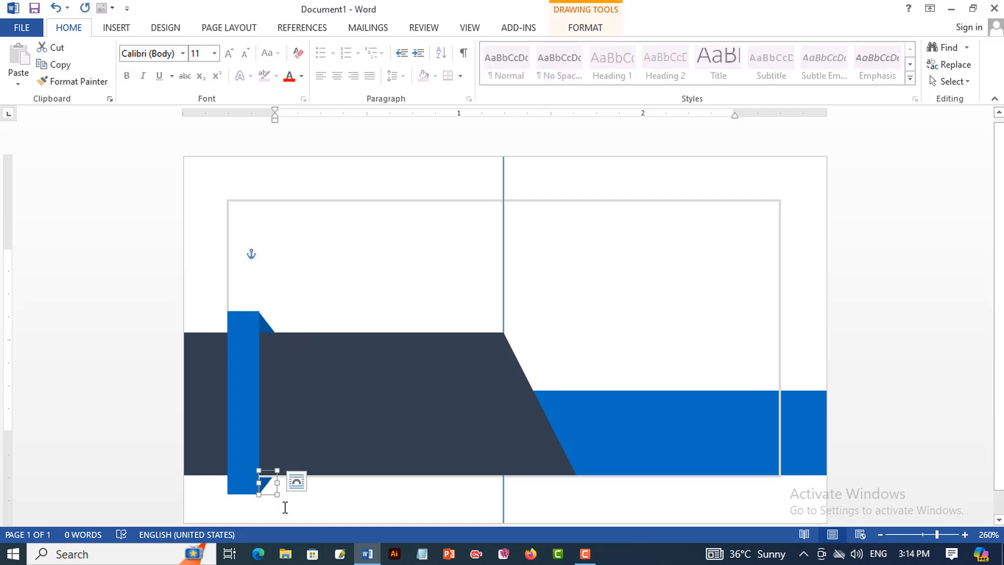
{"action": "key", "text": "ctrl+Left"}
{"action": "left_click", "coordinate": [394, 221]}
- Make the wide blue shape beside the dark shape slightly taller by raising its upper edge
{"action": "left_click", "coordinate": [659, 406]}
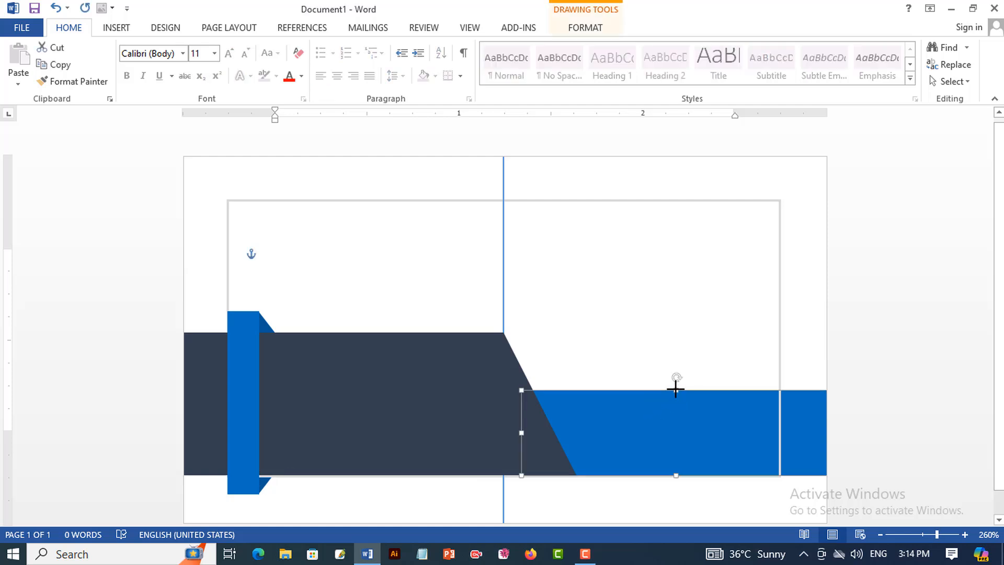
{"action": "left_click_drag", "start_coordinate": [675, 389], "coordinate": [677, 381]}
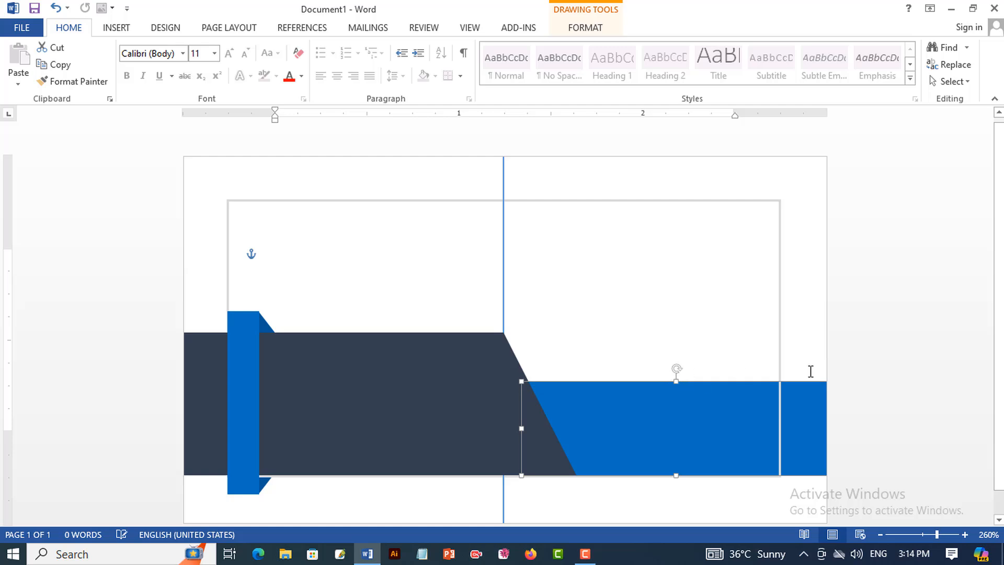
{"action": "left_click", "coordinate": [862, 356]}
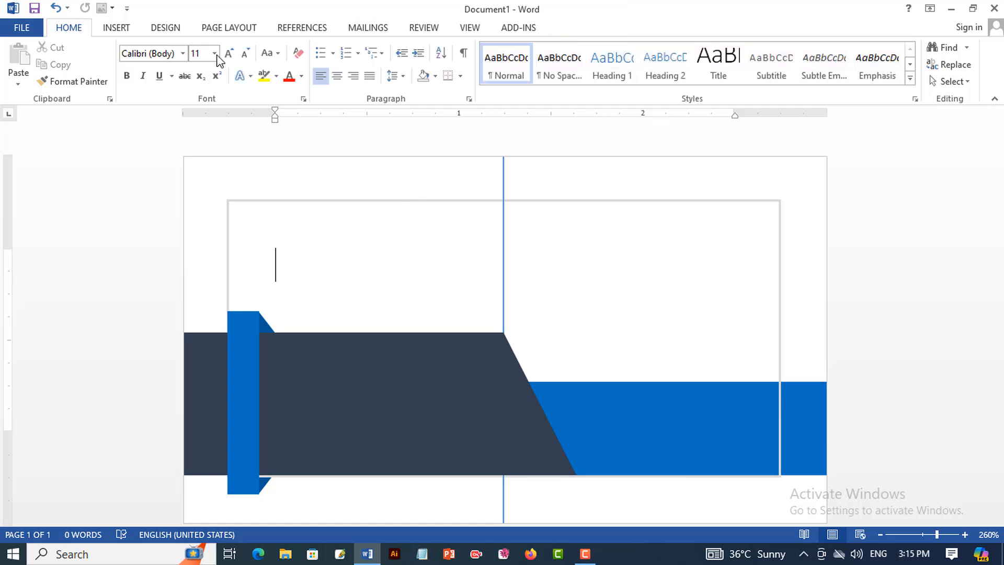
- Insert a WordArt text object in the plain black fill style with shadow
{"action": "left_click", "coordinate": [128, 29]}
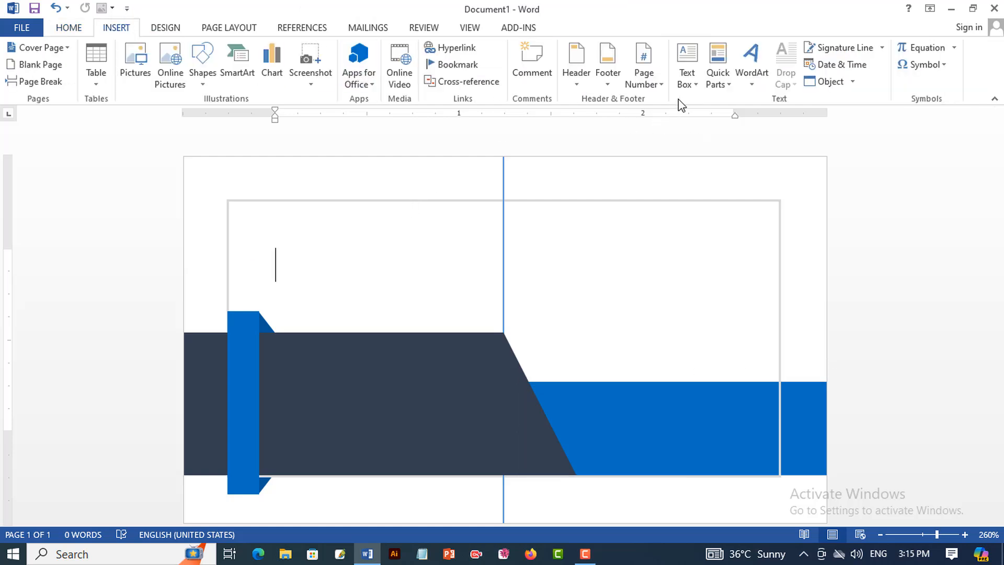
{"action": "left_click", "coordinate": [751, 68]}
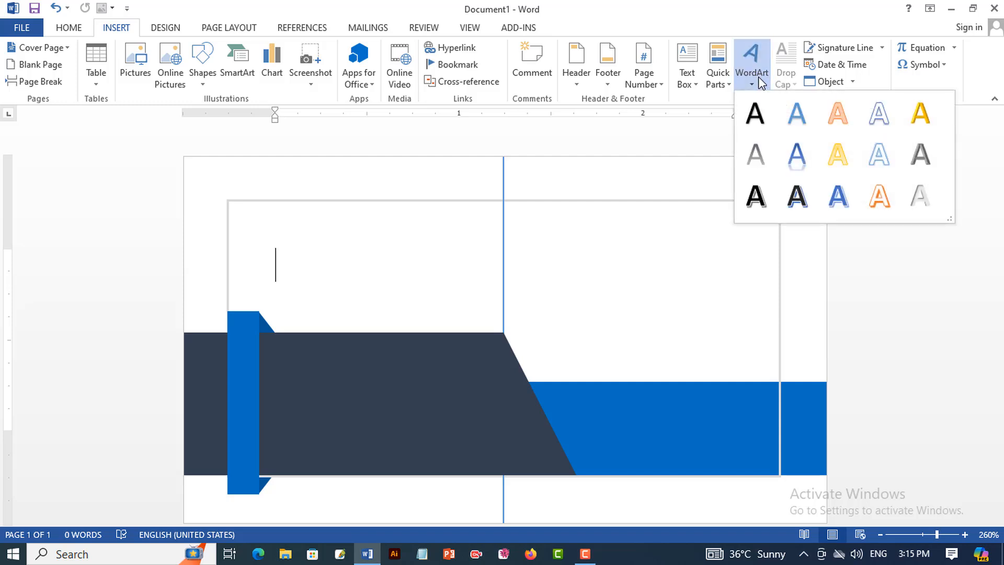
{"action": "left_click", "coordinate": [758, 121]}
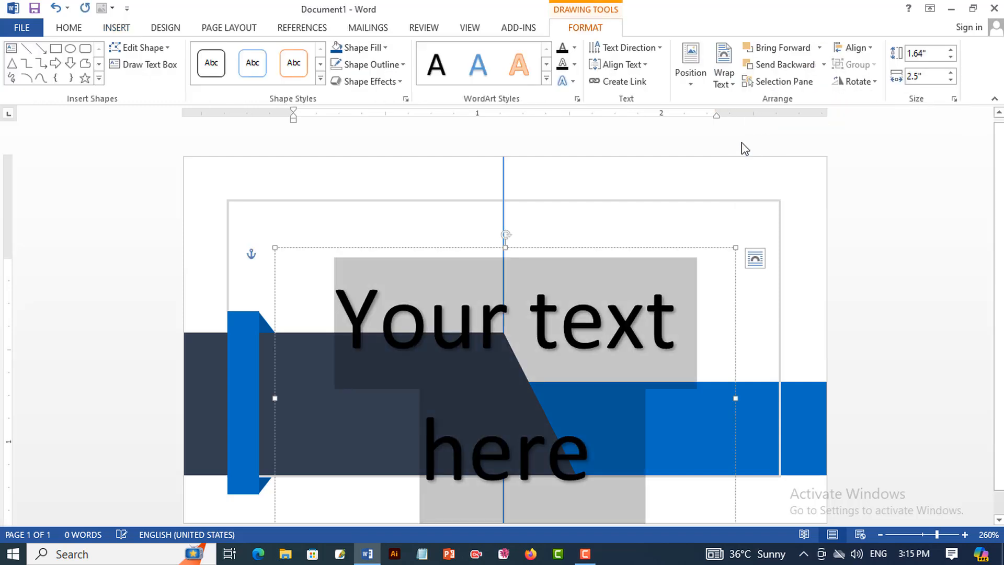
- Clear all formatting from the WordArt text and apply the No Spacing style
{"action": "left_click", "coordinate": [81, 34]}
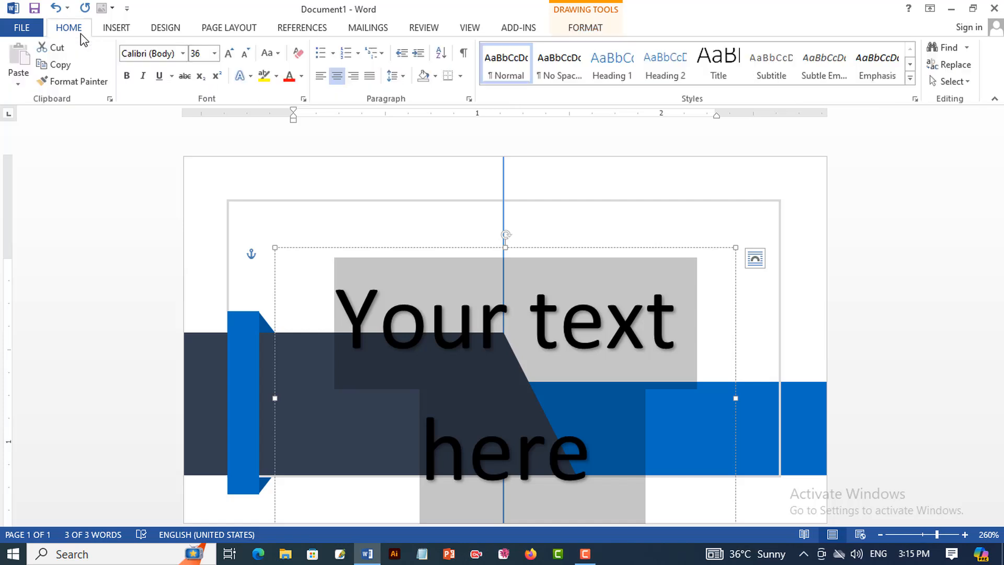
{"action": "left_click", "coordinate": [297, 57]}
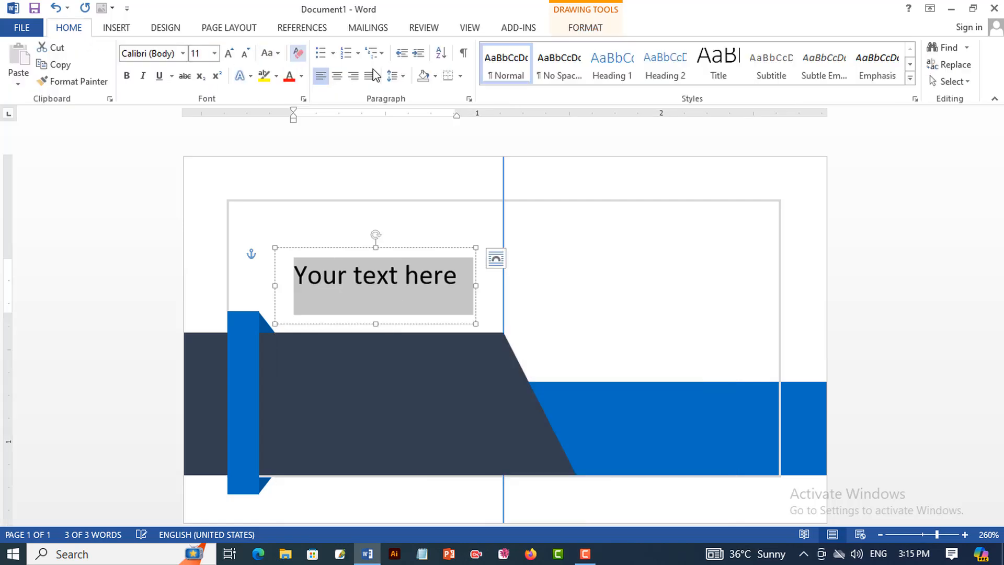
{"action": "left_click", "coordinate": [565, 74]}
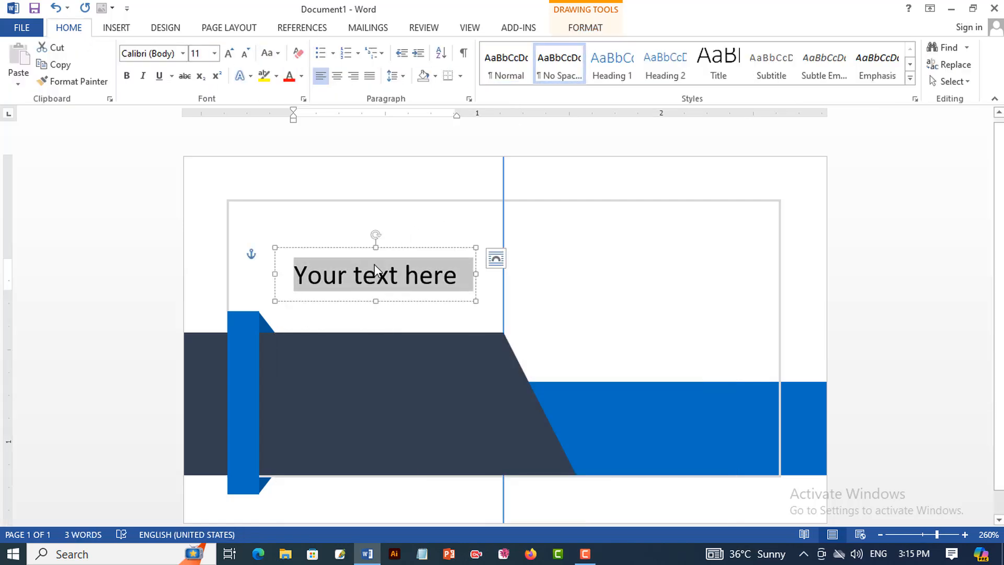
- Replace the WordArt placeholder text with the cardholder's full name
{"action": "type", "text": "M"}
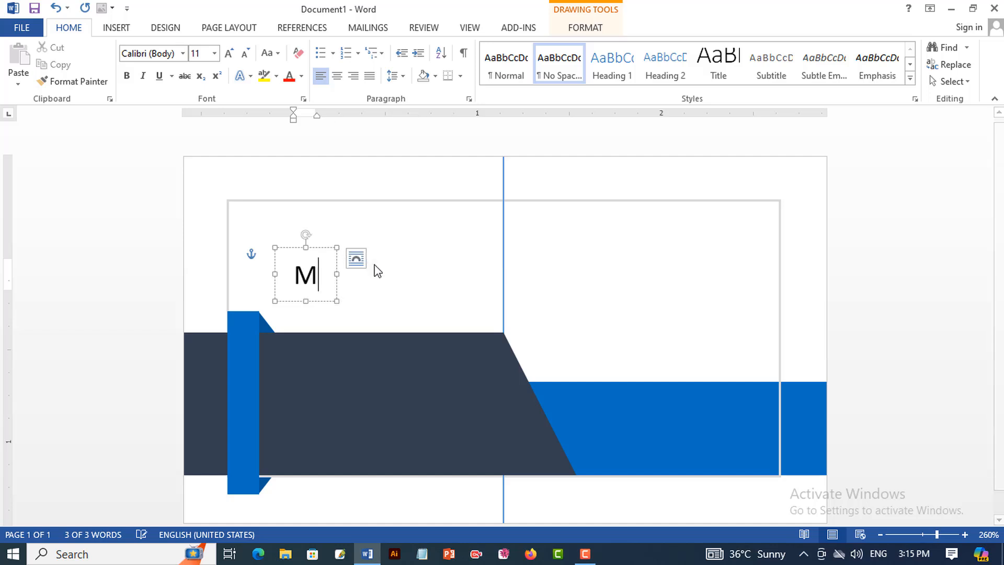
{"action": "type", "text": "izanur Rh"}
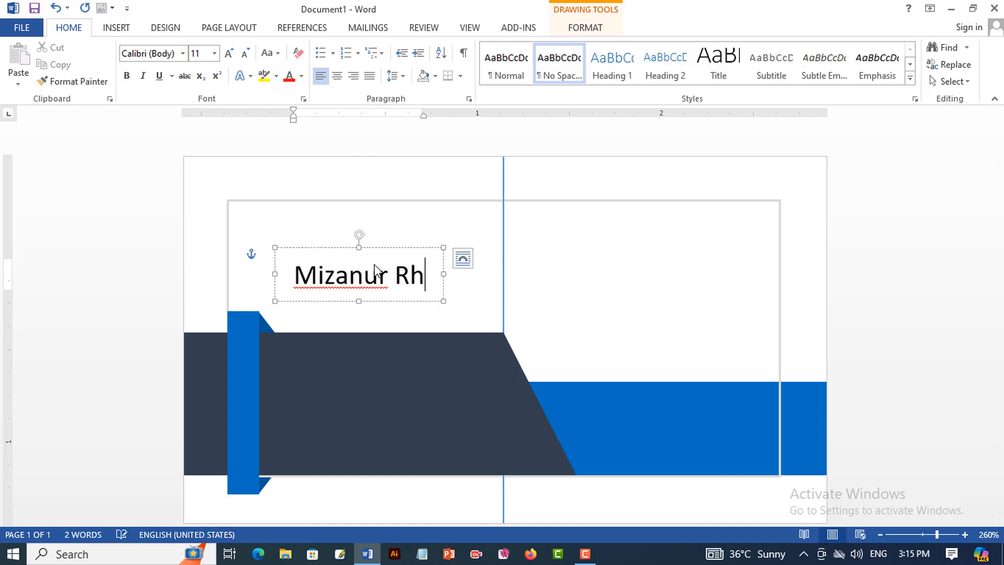
{"action": "key", "text": "BackSpace"}
{"action": "type", "text": "ahman"}
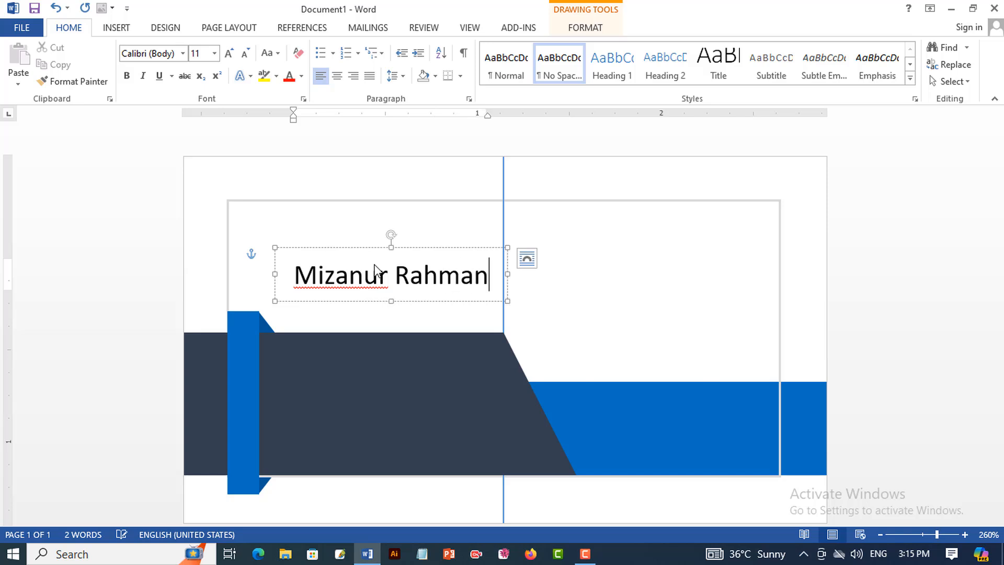
- Set the name's font to Edwardian Script ITC and move its text box to the safe-area frame's upper-left corner
{"action": "key", "text": "ctrl+a"}
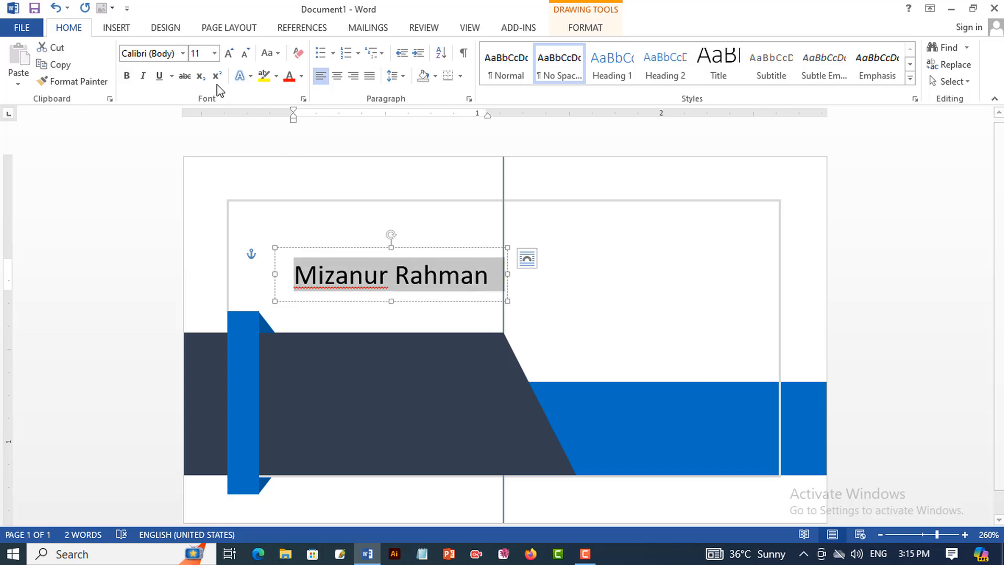
{"action": "left_click", "coordinate": [183, 53]}
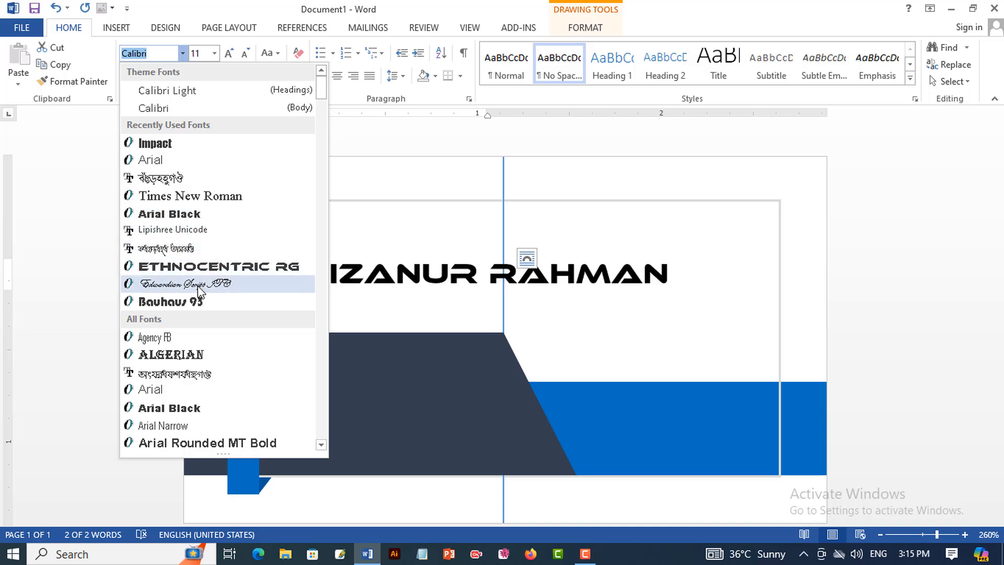
{"action": "left_click", "coordinate": [219, 285]}
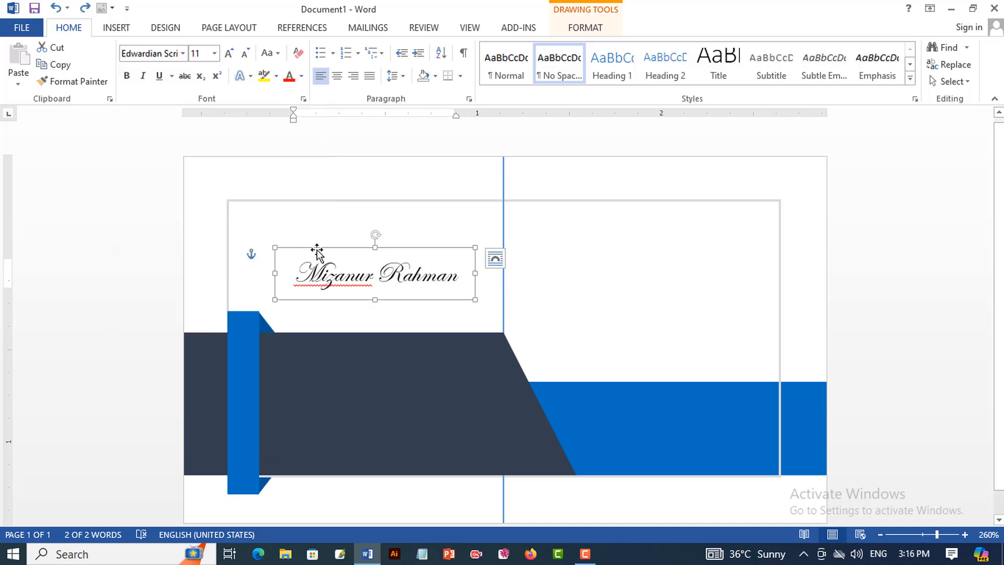
{"action": "left_click_drag", "start_coordinate": [316, 249], "coordinate": [251, 191]}
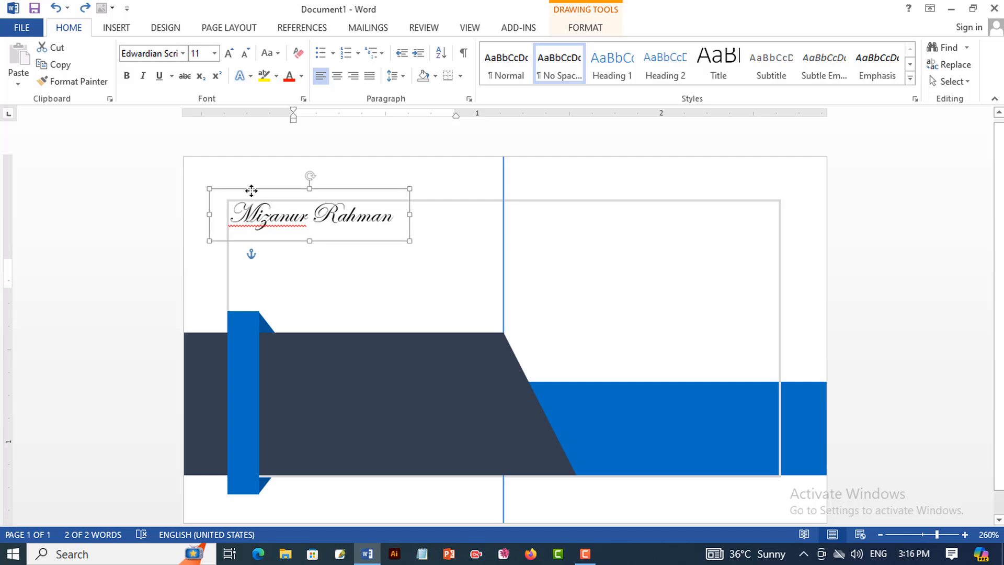
- Set the cardholder's name to 14 pt and make it bold
{"action": "left_click", "coordinate": [214, 53]}
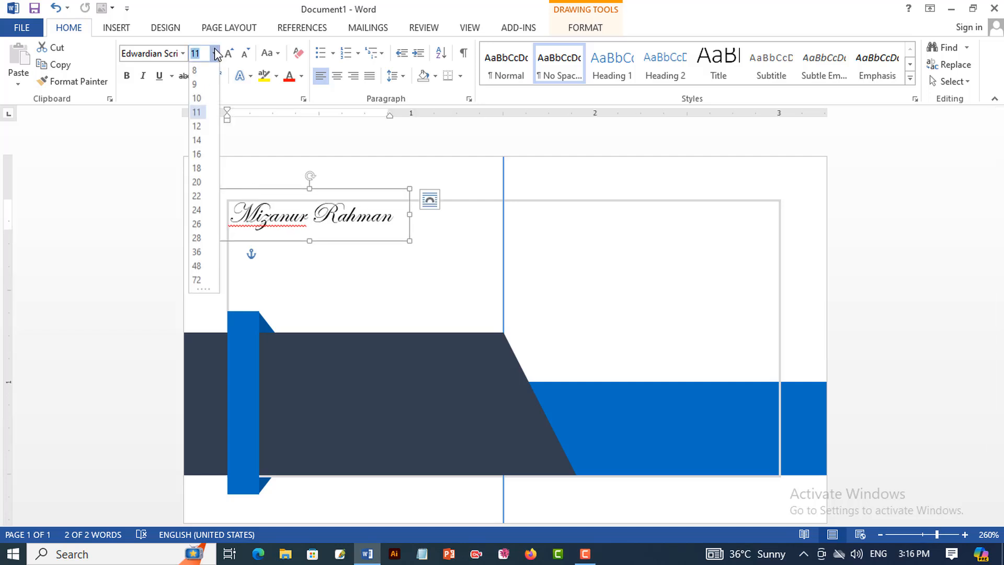
{"action": "left_click", "coordinate": [197, 140]}
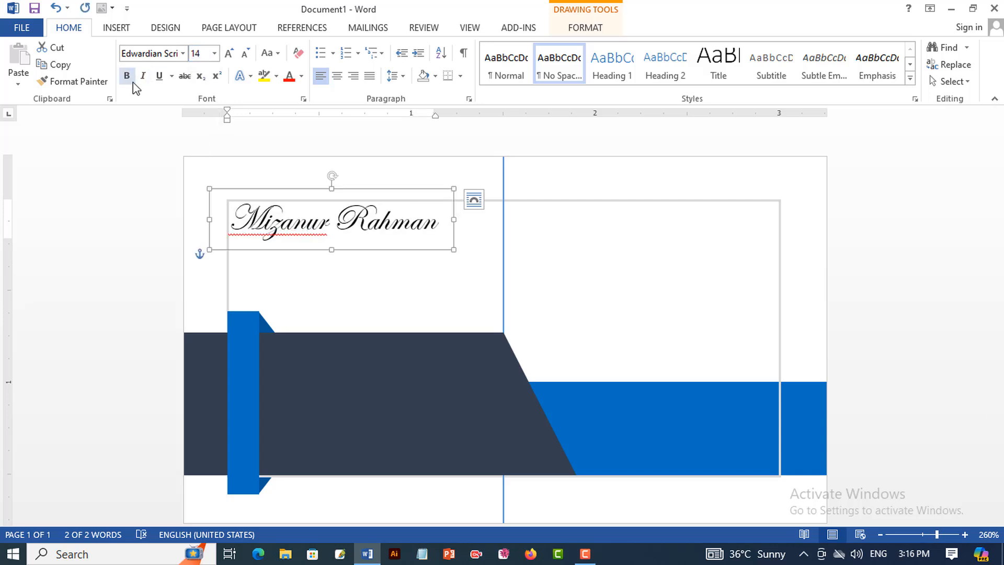
{"action": "left_click", "coordinate": [127, 79]}
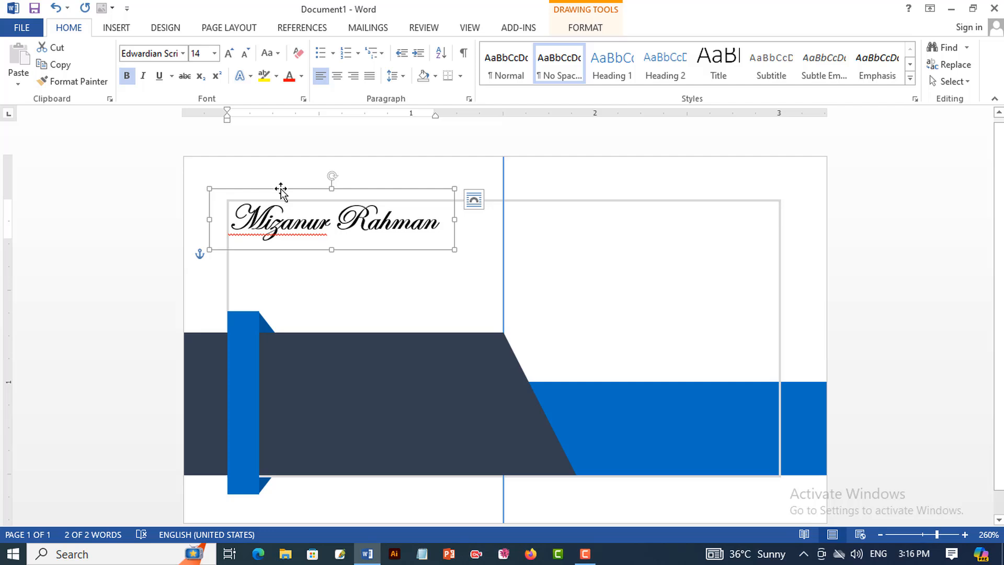
- Duplicate the name text box just below the original, set the copy's font to Arial and replace its text with "Graphic Designer"
{"action": "left_click_drag", "start_coordinate": [280, 192], "coordinate": [271, 223]}
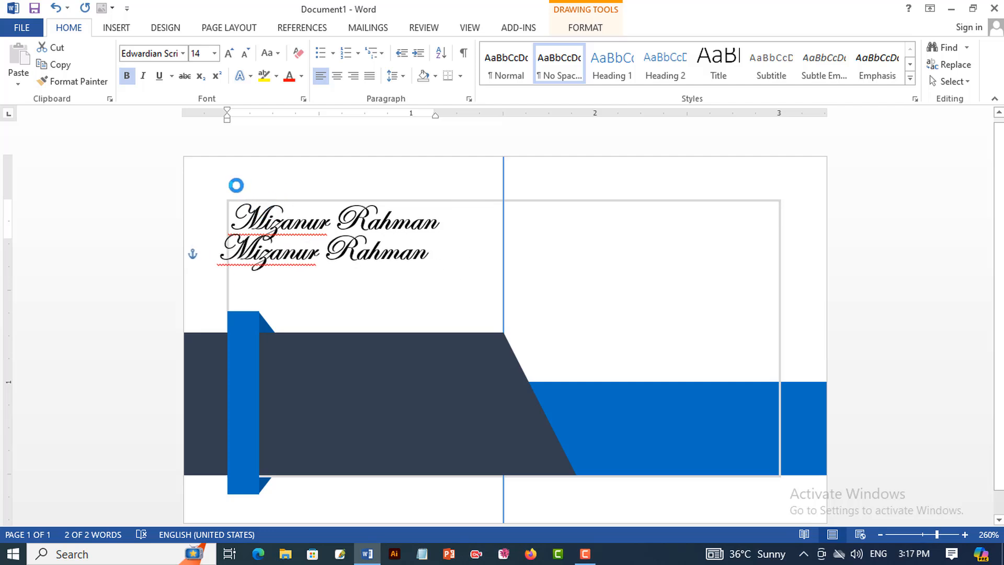
{"action": "left_click", "coordinate": [184, 53]}
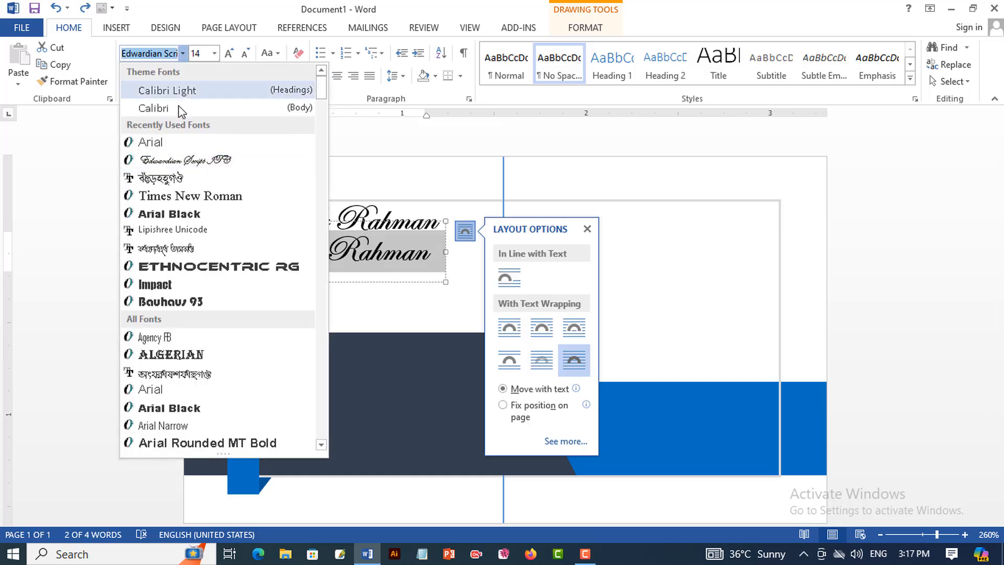
{"action": "left_click", "coordinate": [174, 391]}
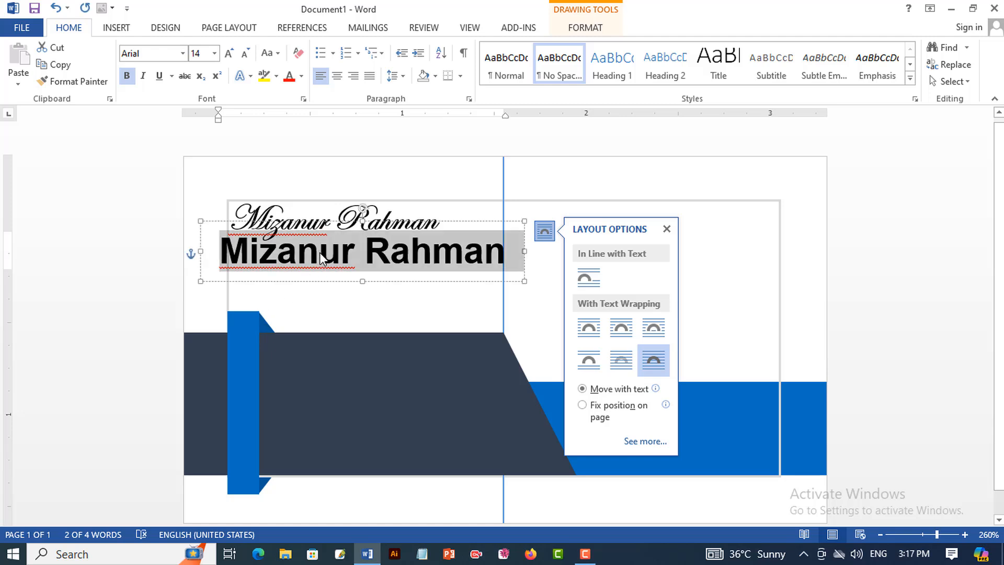
{"action": "type", "text": "Graphi"}
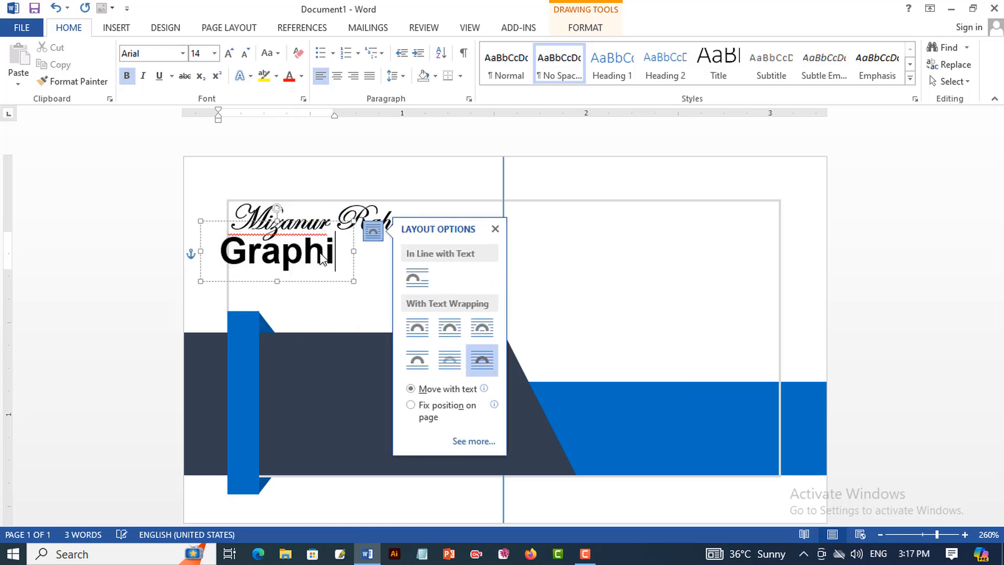
{"action": "type", "text": "c Desi"}
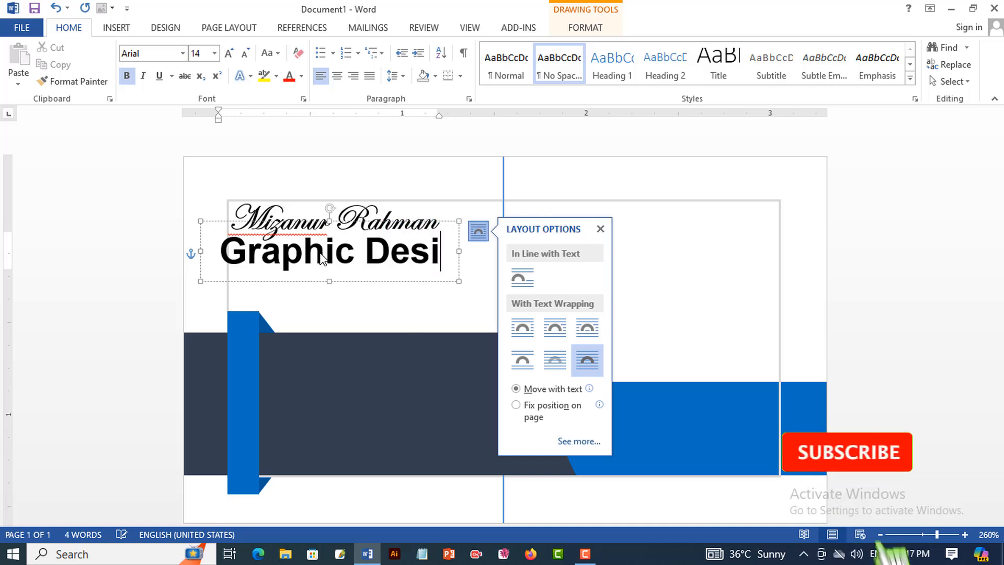
{"action": "type", "text": "gner"}
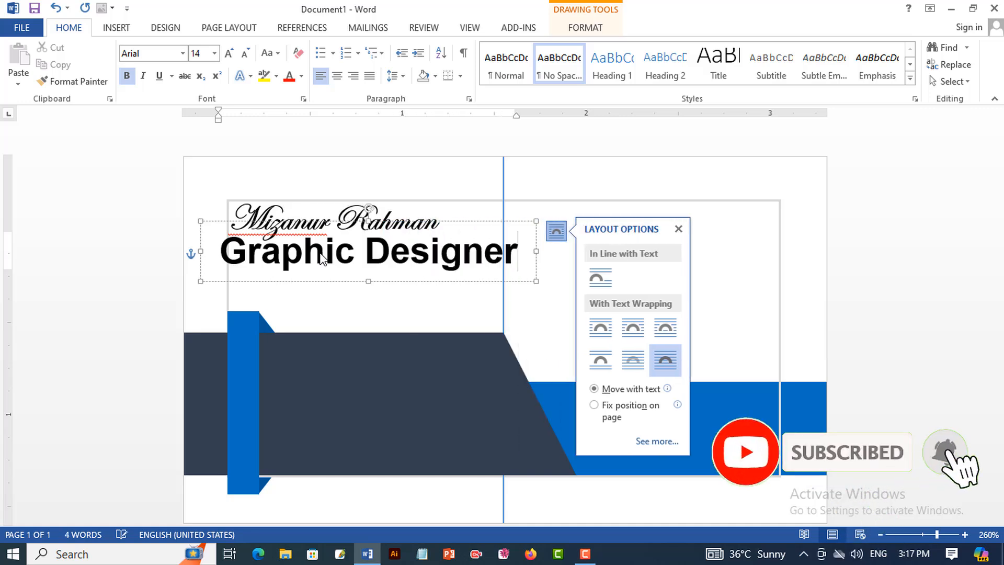
- Set the "Graphic Designer" text to 8 pt without bold and move its box beneath the name, offset toward the center guide
{"action": "triple_click", "coordinate": [322, 257]}
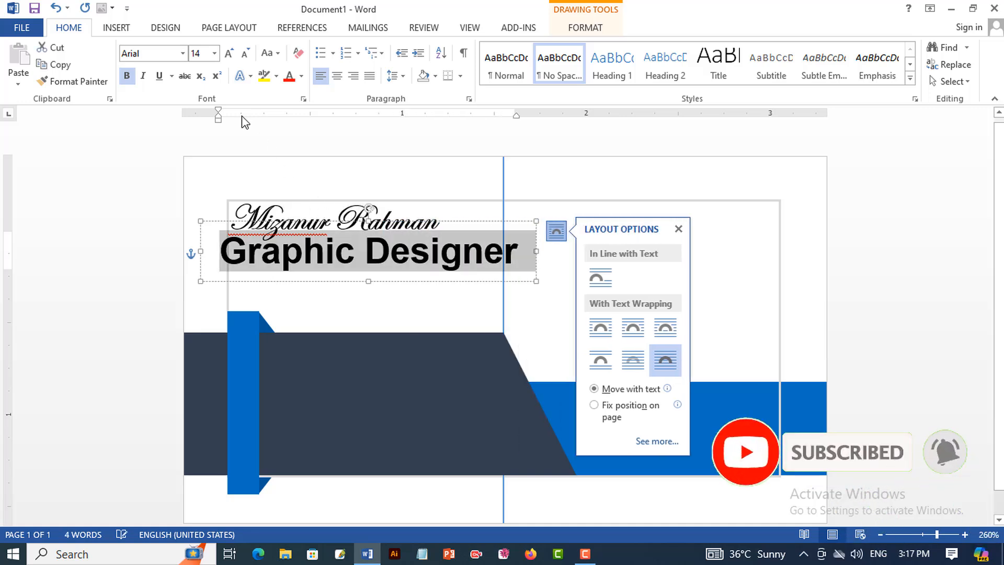
{"action": "left_click", "coordinate": [199, 52]}
{"action": "type", "text": "8"}
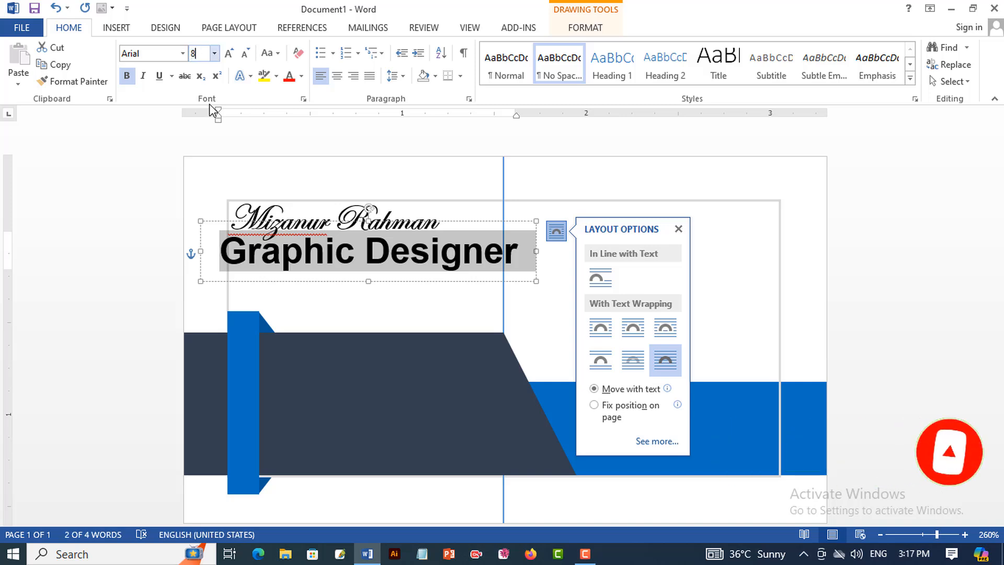
{"action": "key", "text": "Return"}
{"action": "left_click", "coordinate": [126, 76]}
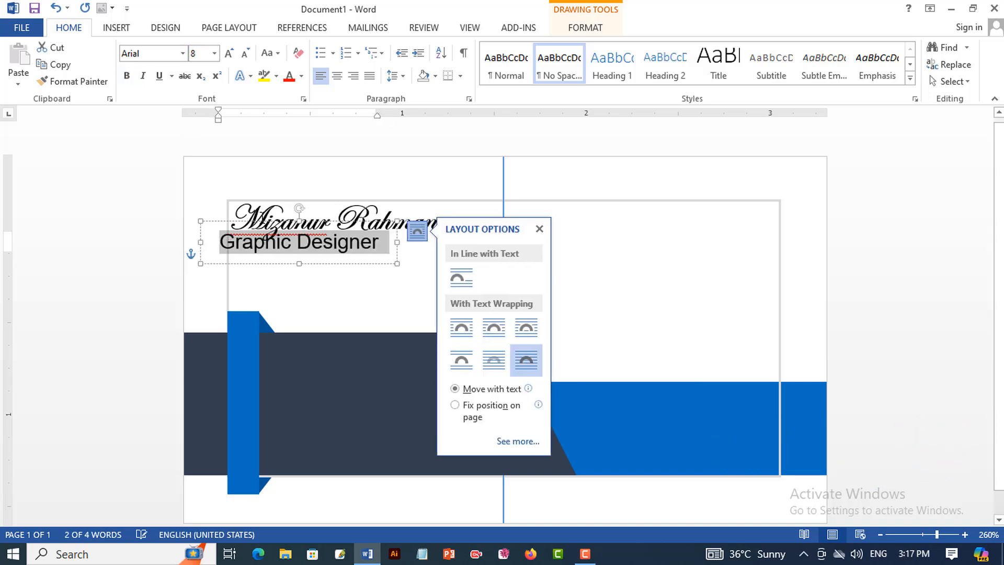
{"action": "left_click_drag", "start_coordinate": [281, 266], "coordinate": [344, 263]}
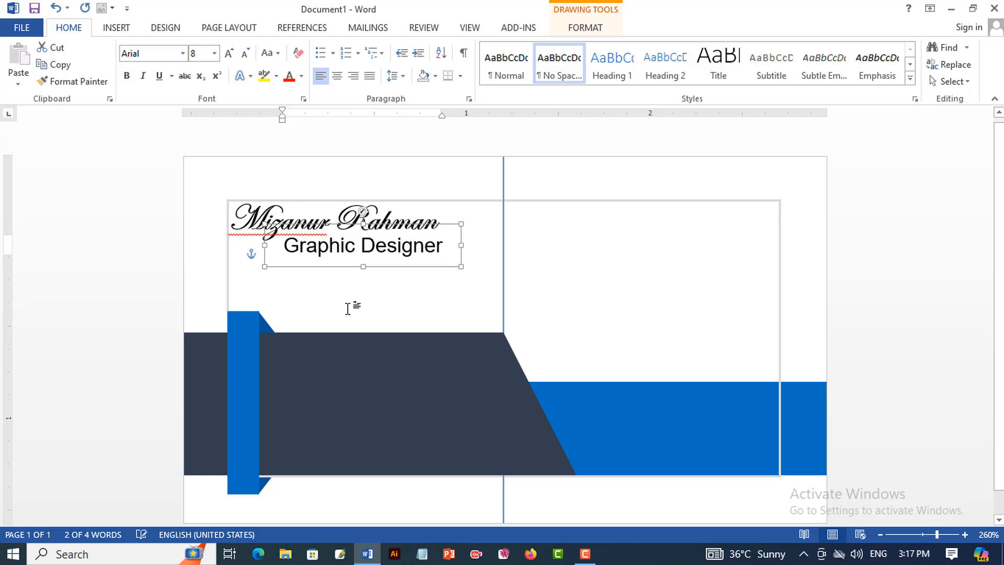
- Select the name and job title text boxes together and nudge them slightly down inside the safe-area frame
{"action": "left_click", "coordinate": [258, 212], "text": "shift"}
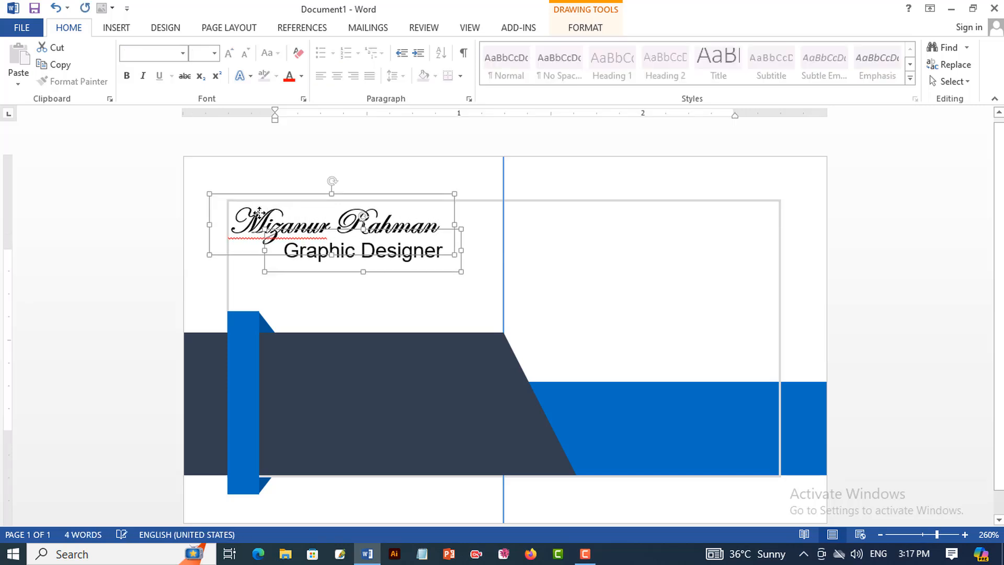
{"action": "key", "text": "Down"}
{"action": "key", "text": "Down"}
{"action": "key", "text": "ctrl+z"}
- Copy the vertical blue bar straight up to the card's top edge and shorten the copy to end at the safe-area frame
{"action": "left_click", "coordinate": [257, 328]}
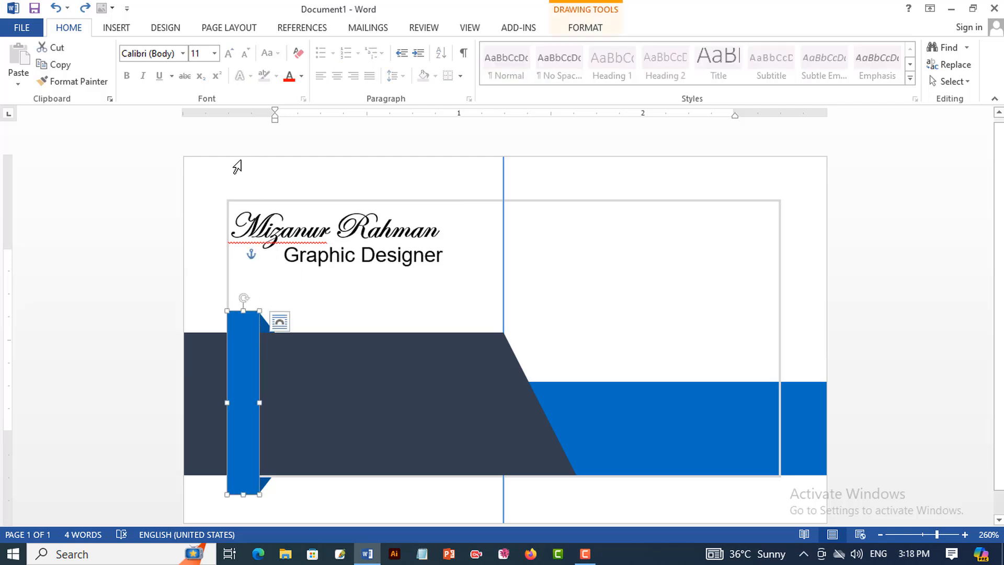
{"action": "key", "text": "ctrl"}
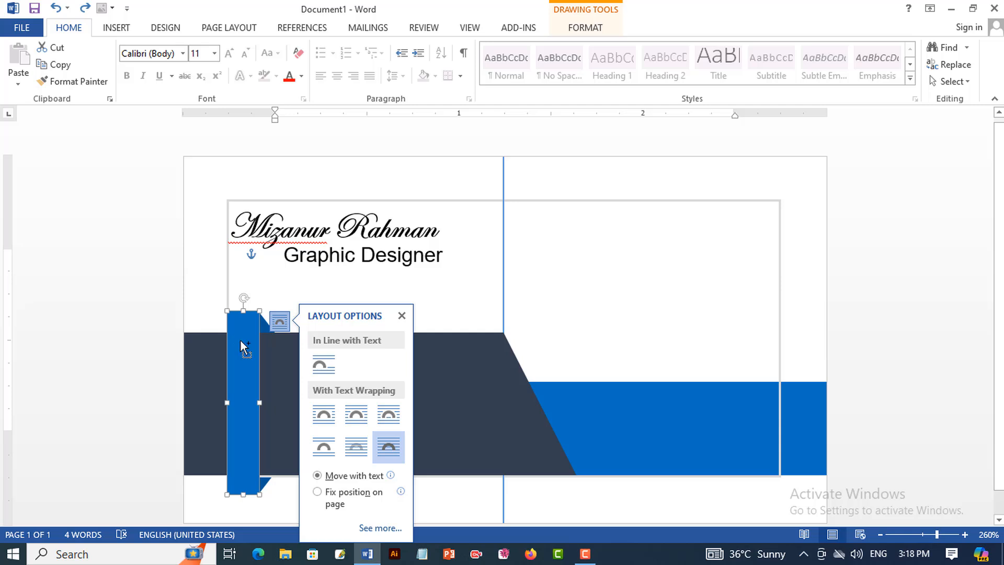
{"action": "left_click_drag", "start_coordinate": [241, 347], "coordinate": [241, 190]}
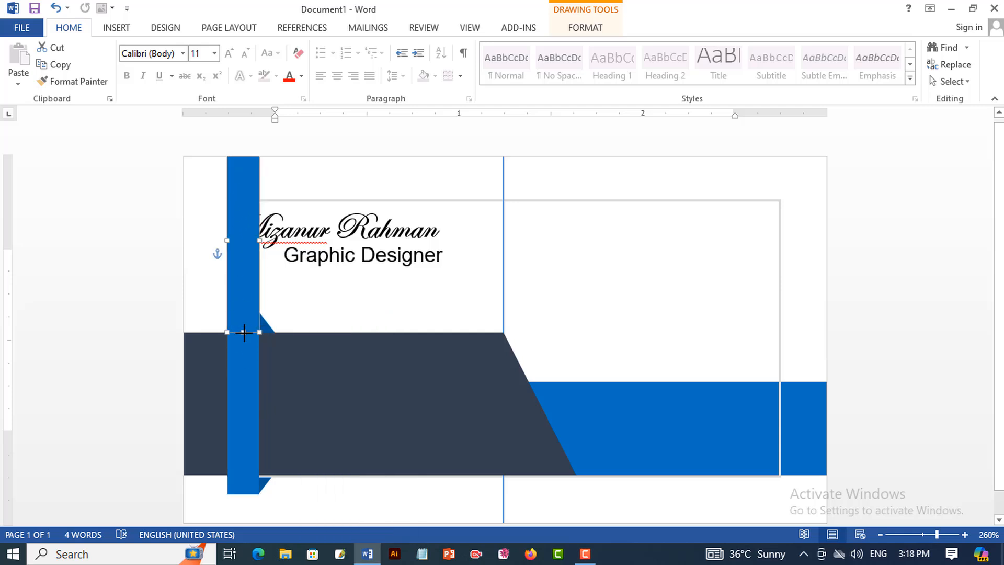
{"action": "left_click_drag", "start_coordinate": [244, 332], "coordinate": [265, 200]}
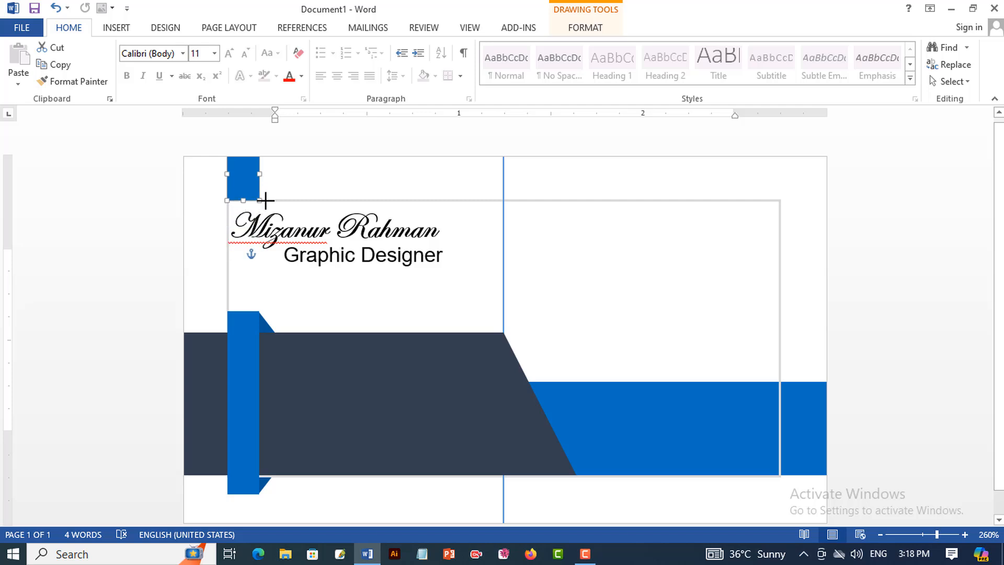
{"action": "left_click", "coordinate": [351, 184]}
- Duplicate the "Graphic Designer" text box onto the dark shape and replace the copy's text with the cardholder's phone number
{"action": "left_click", "coordinate": [361, 255]}
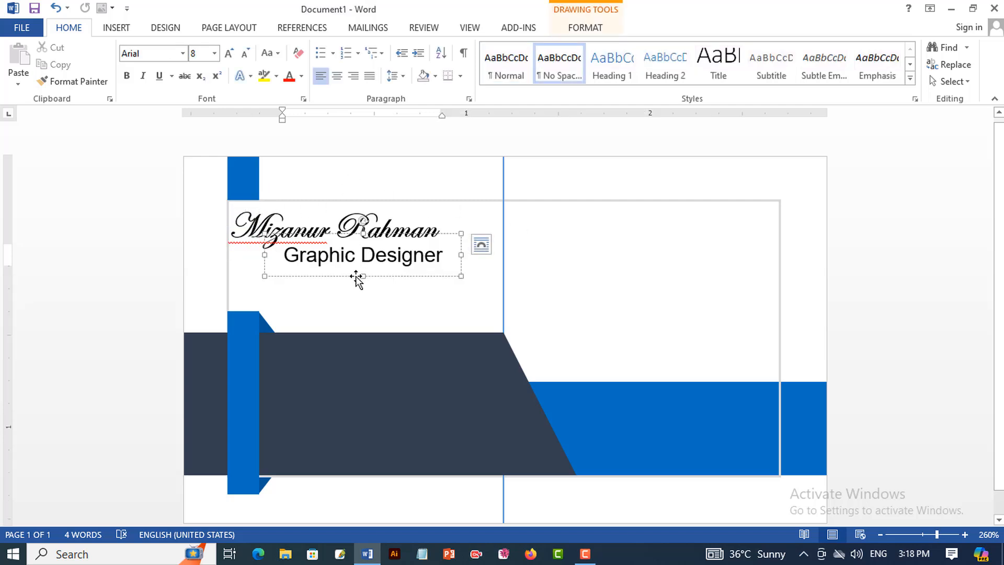
{"action": "left_click", "coordinate": [356, 276]}
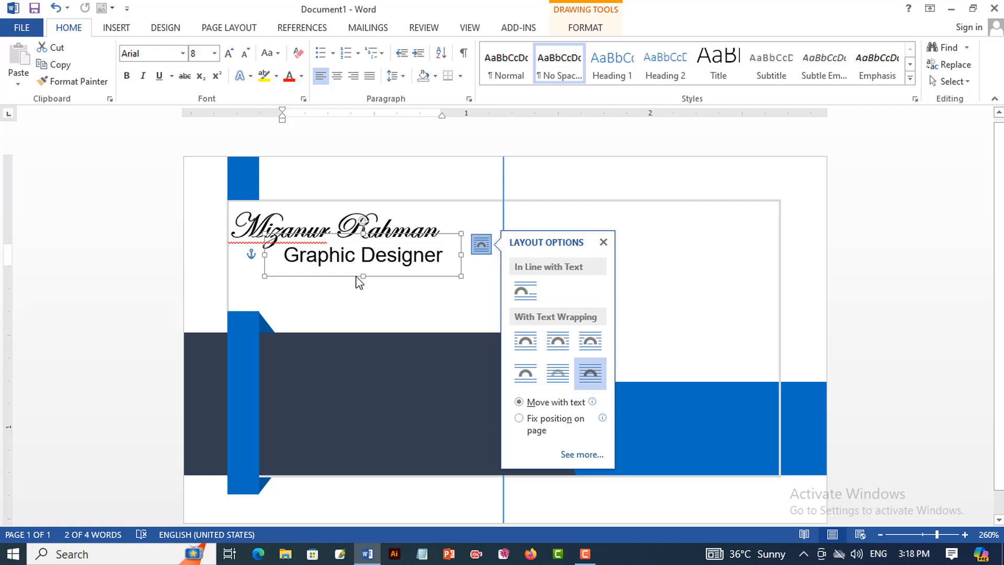
{"action": "left_click_drag", "start_coordinate": [356, 278], "coordinate": [349, 364]}
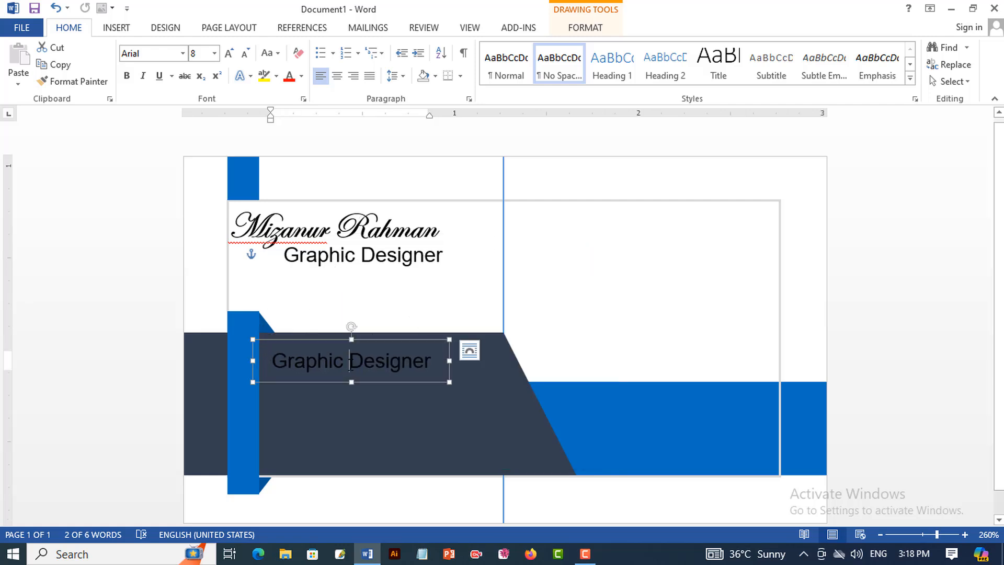
{"action": "triple_click", "coordinate": [350, 364]}
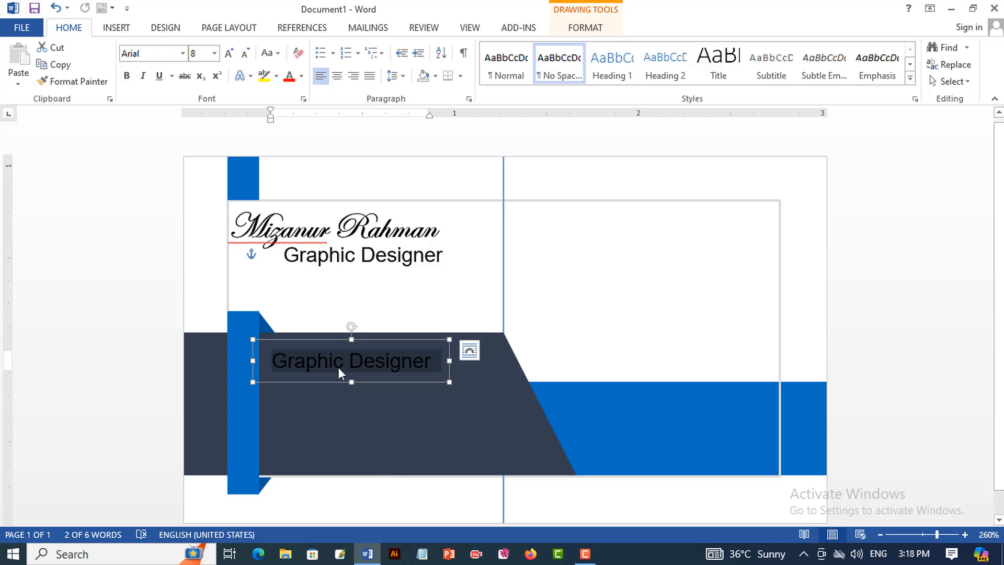
{"action": "key", "text": "BackSpace"}
{"action": "type", "text": "+88"}
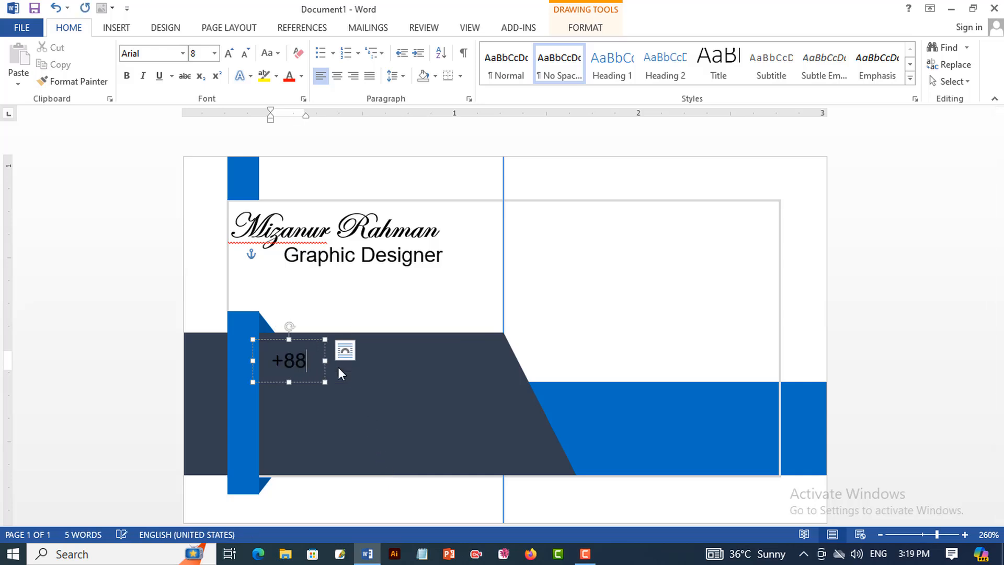
{"action": "type", "text": "012"}
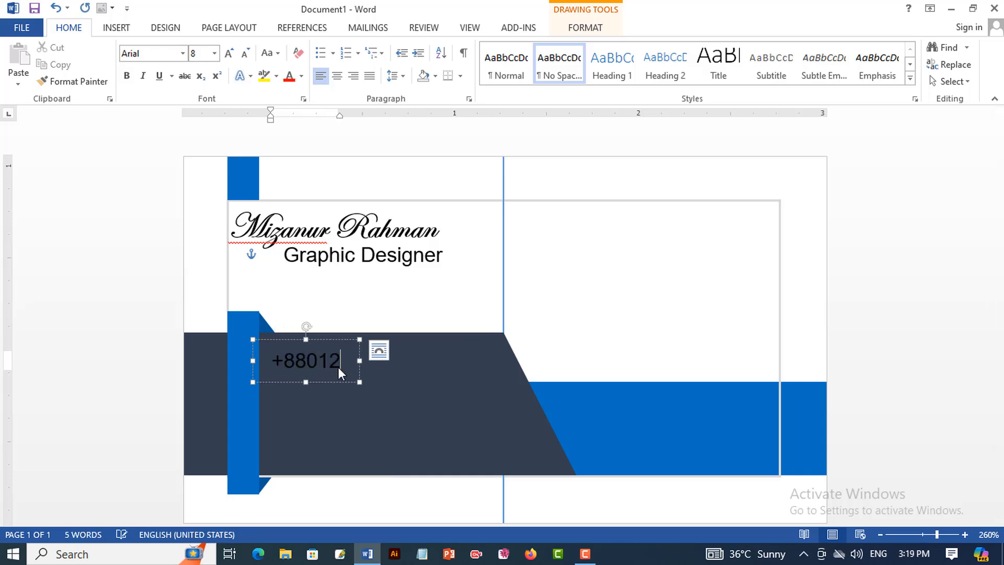
{"action": "type", "text": "3456789"}
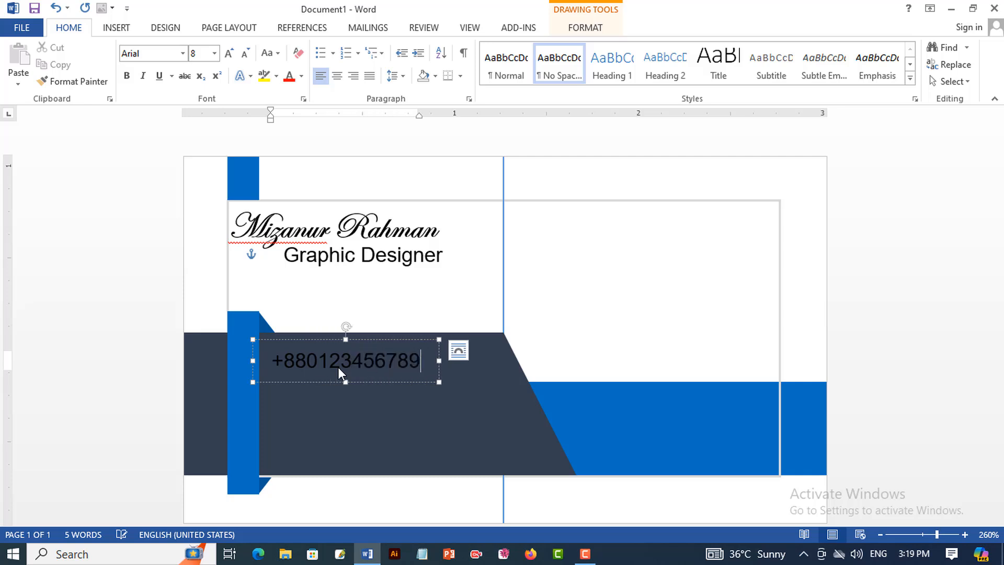
- Set the phone number's font size to 7 pt and its font color to white
{"action": "key", "text": "ctrl+a"}
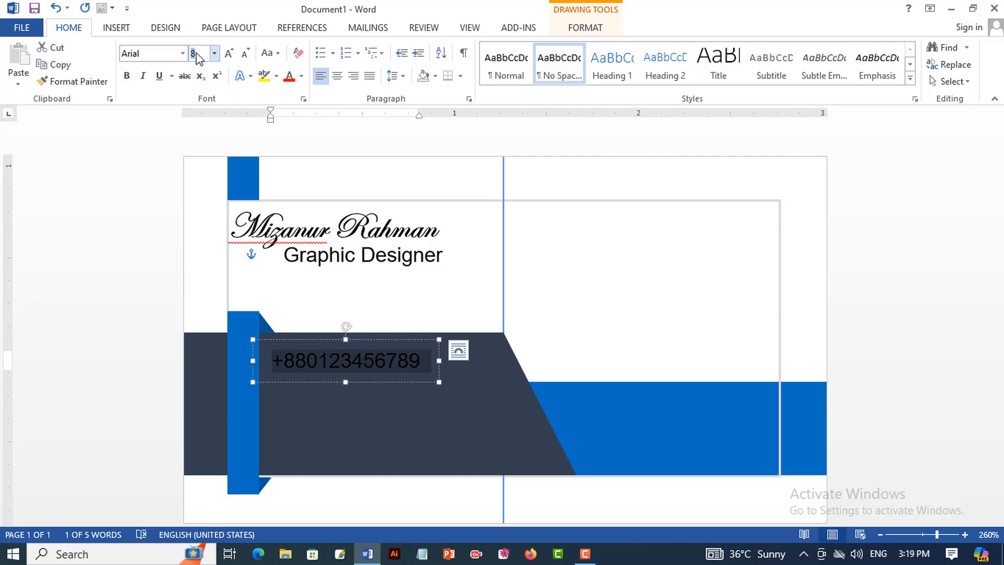
{"action": "type", "text": "7"}
{"action": "key", "text": "Return"}
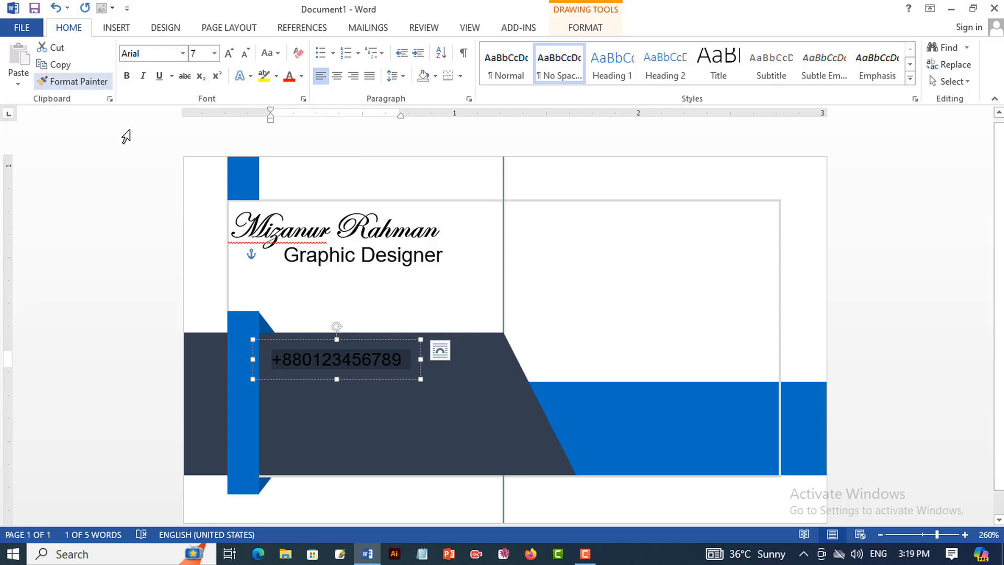
{"action": "left_click", "coordinate": [303, 77]}
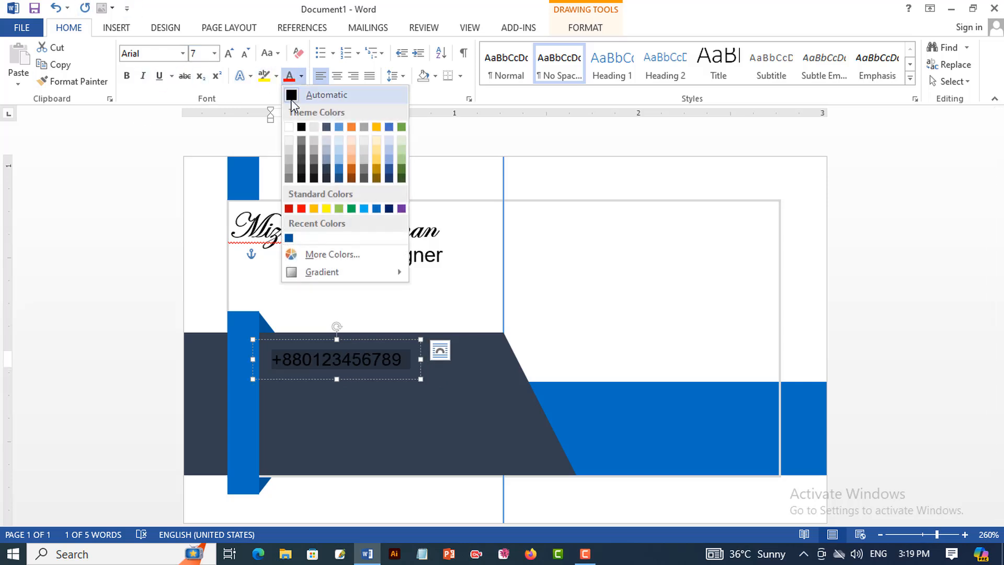
{"action": "left_click", "coordinate": [293, 116]}
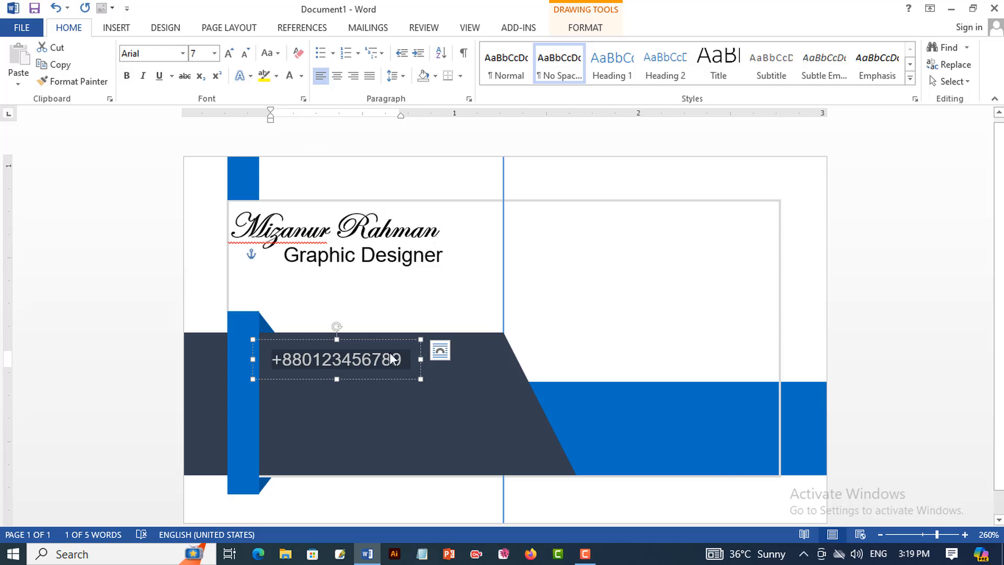
- Paste the phone number again as a second line in the same text box, leaving no empty line after it
{"action": "left_click", "coordinate": [412, 363]}
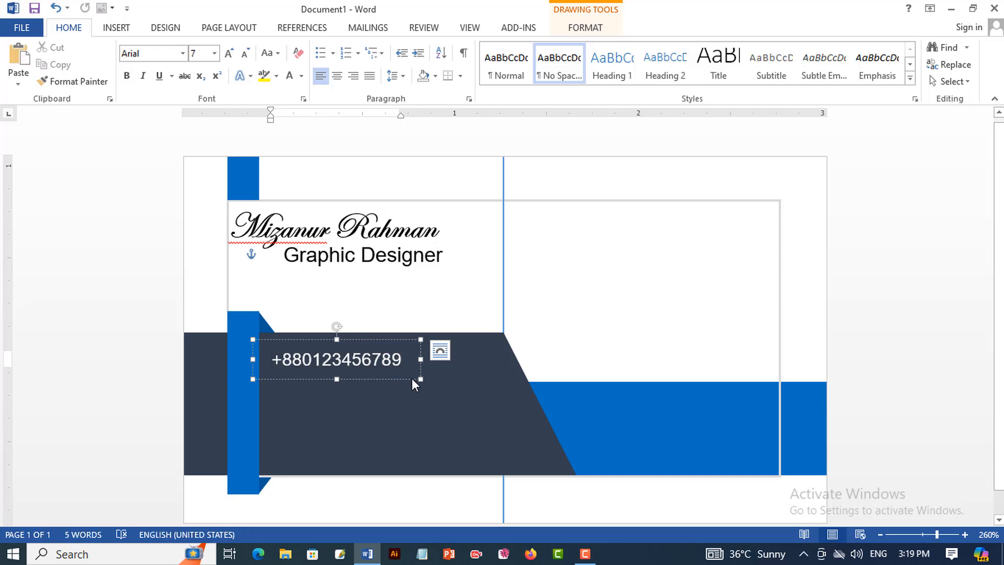
{"action": "key", "text": "Return"}
{"action": "key", "text": "ctrl+v"}
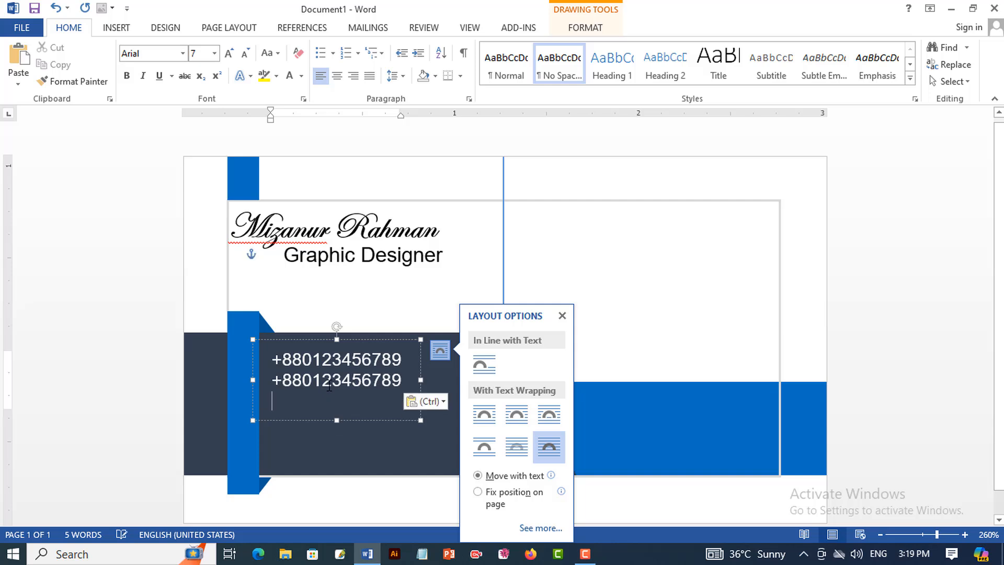
{"action": "key", "text": "BackSpace"}
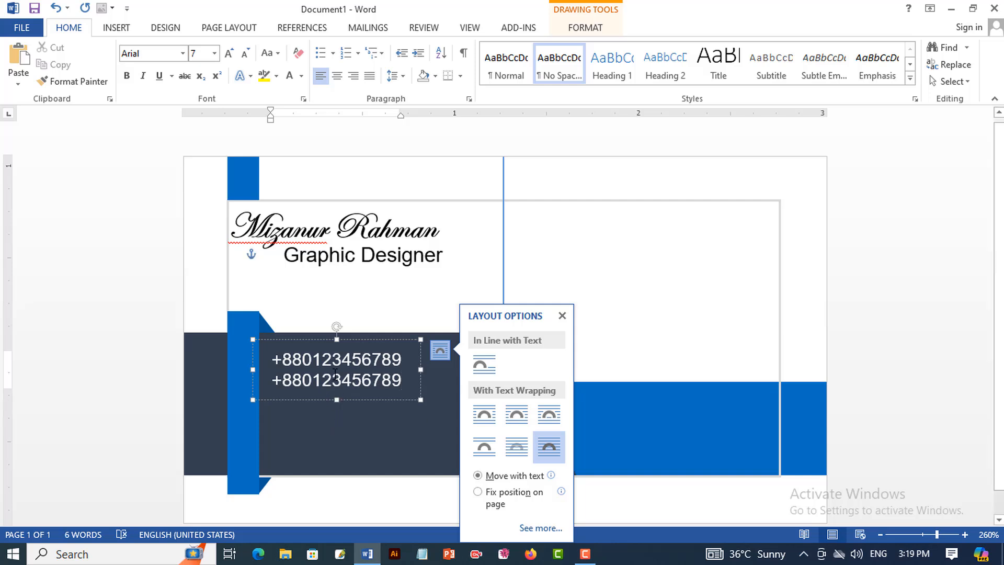
- Nudge the phone number text box up toward the dark shape's upper edge and place a copy of it directly below
{"action": "left_click", "coordinate": [325, 338]}
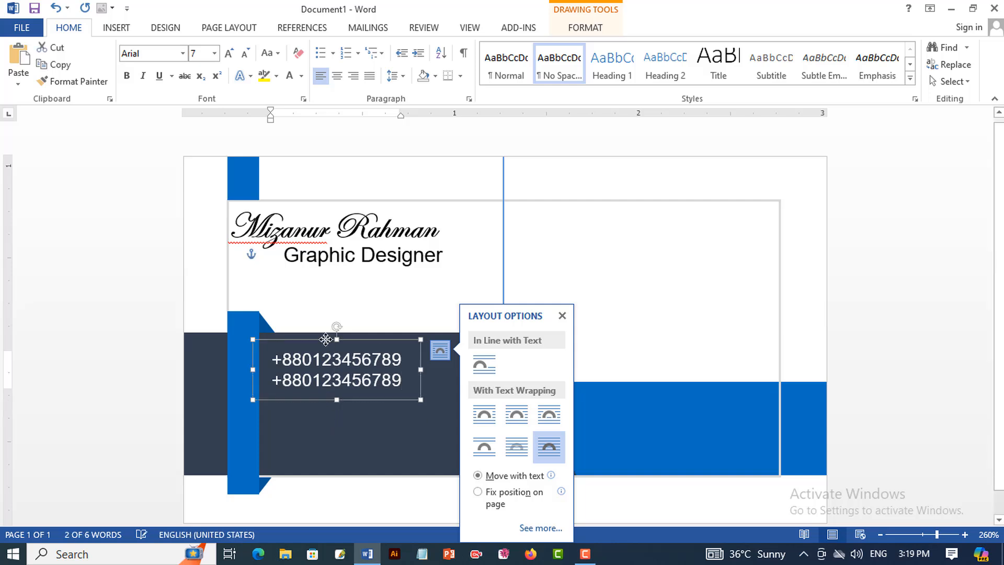
{"action": "key", "text": "Up"}
{"action": "key", "text": "Up"}
{"action": "key", "text": "Up"}
{"action": "key", "text": "Up"}
{"action": "key", "text": "Up"}
{"action": "key", "text": "Up"}
{"action": "key", "text": "Up"}
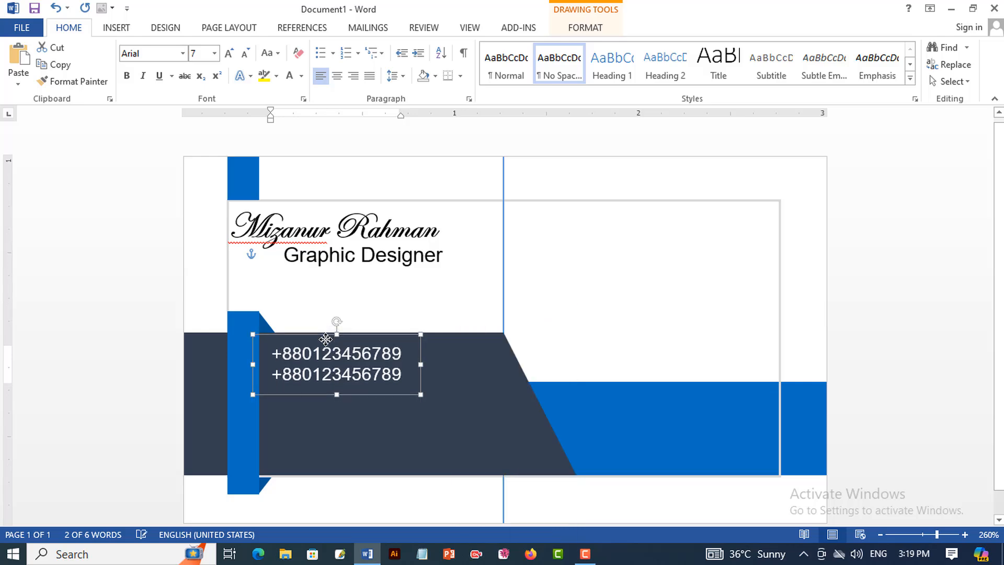
{"action": "key", "text": "Up"}
{"action": "left_click_drag", "start_coordinate": [317, 391], "coordinate": [320, 434]}
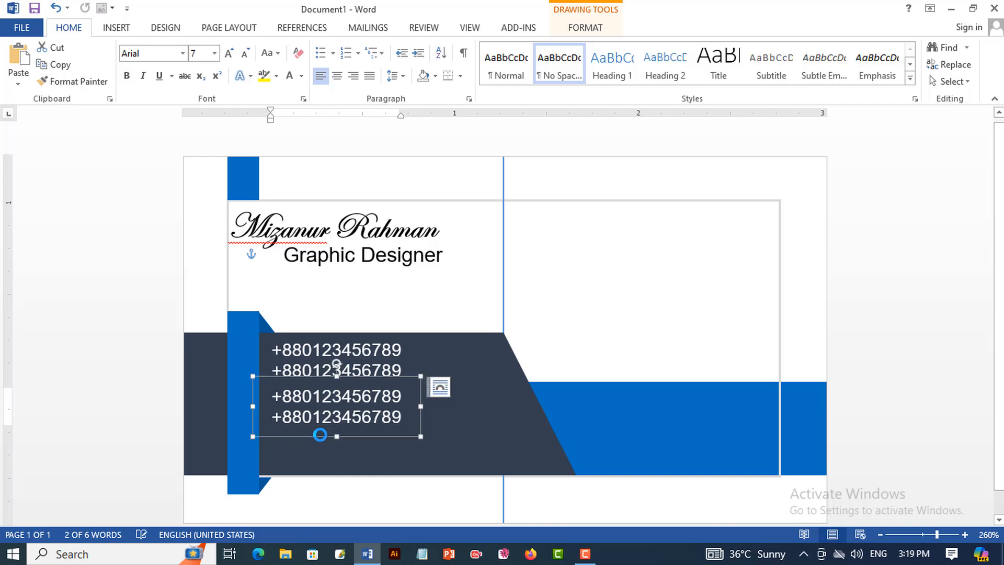
{"action": "key", "text": "ctrl+d"}
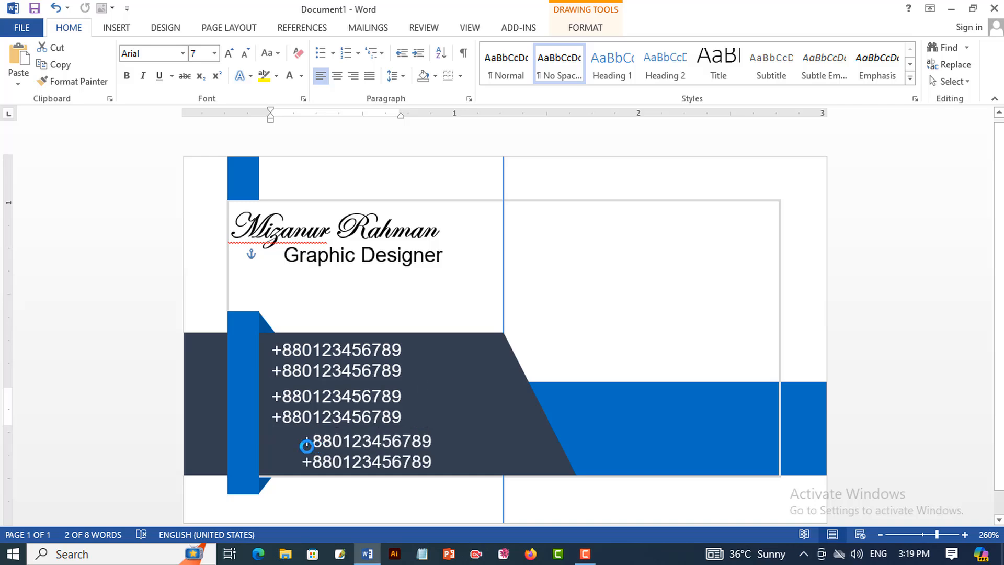
{"action": "left_click_drag", "start_coordinate": [307, 445], "coordinate": [277, 446]}
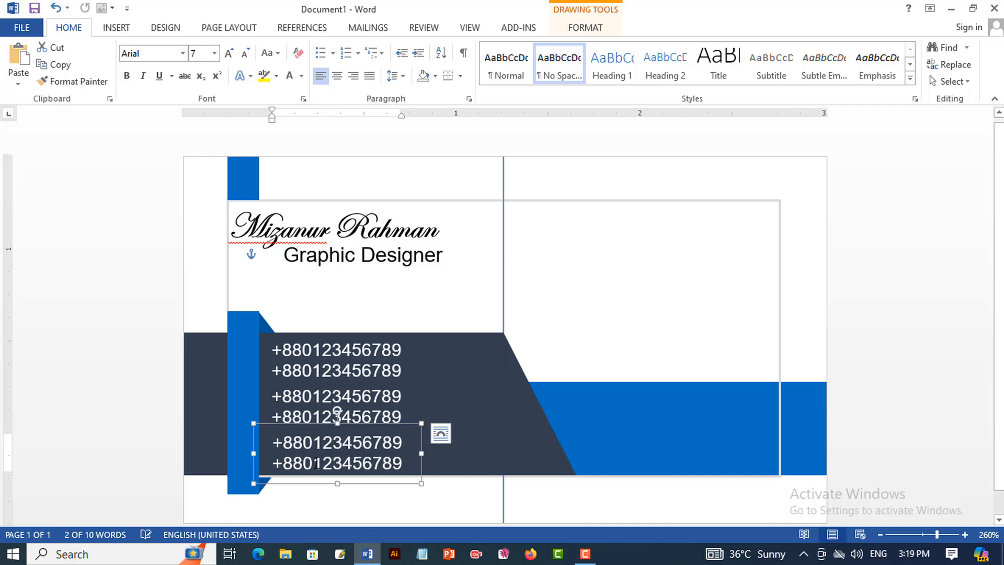
{"action": "double_click", "coordinate": [325, 394]}
{"action": "key", "text": "BackSpace"}
{"action": "key", "text": "BackSpace"}
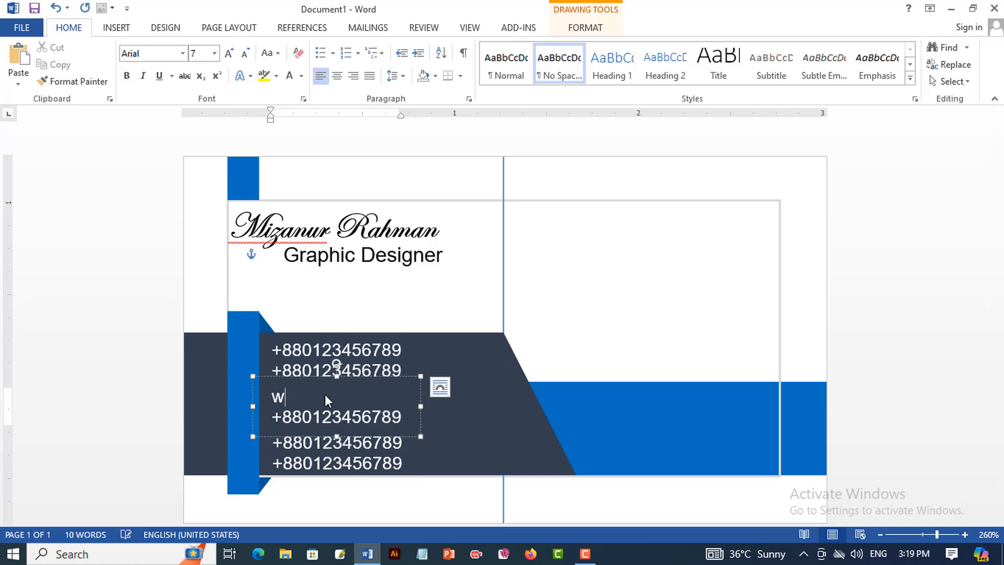
{"action": "type", "text": "ww.youwebsi"}
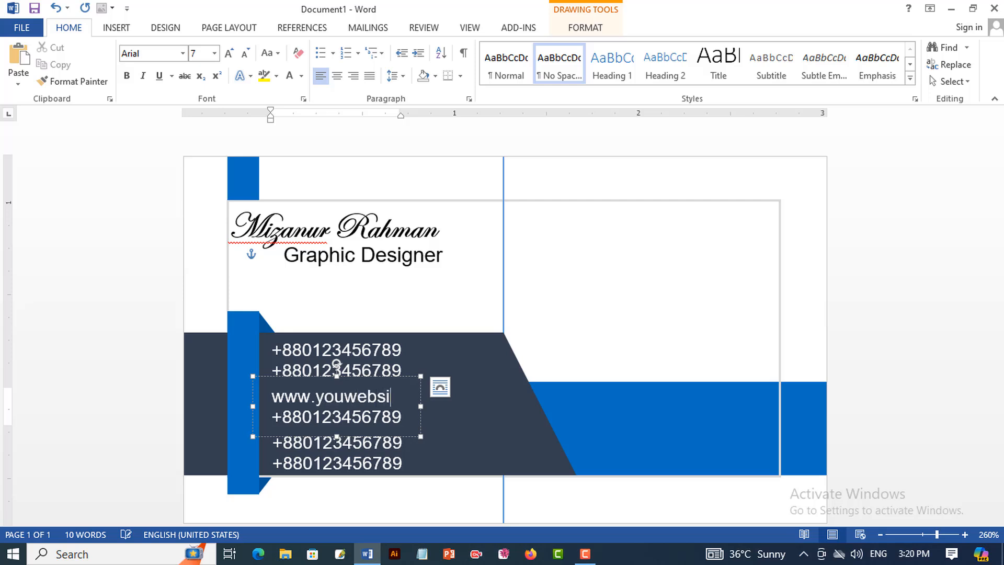
{"action": "type", "text": "ww.youwebsite h"}
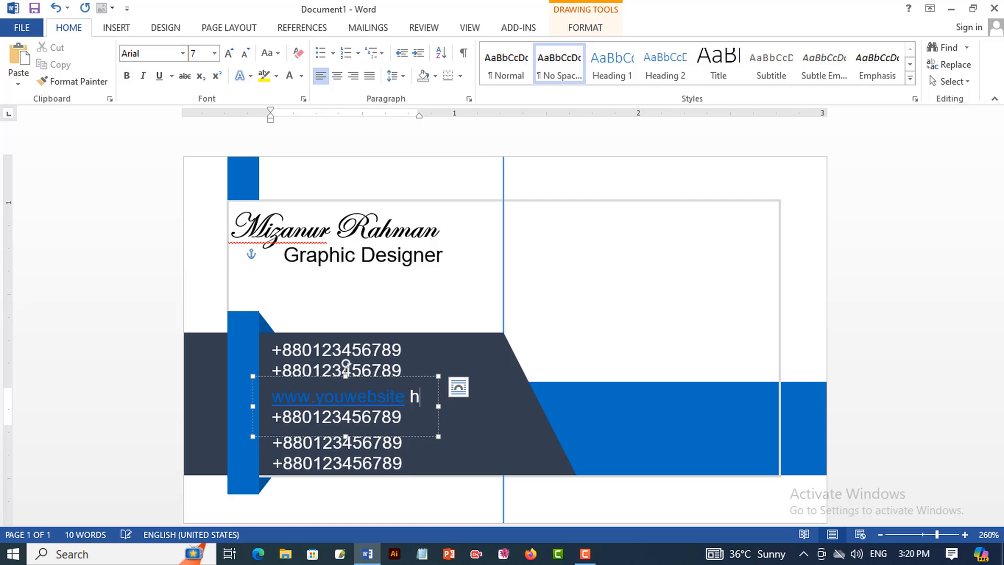
{"action": "type", "text": "wre"}
{"action": "key", "text": "BackSpace"}
{"action": "key", "text": "BackSpace"}
{"action": "key", "text": "BackSpace"}
{"action": "type", "text": "e"}
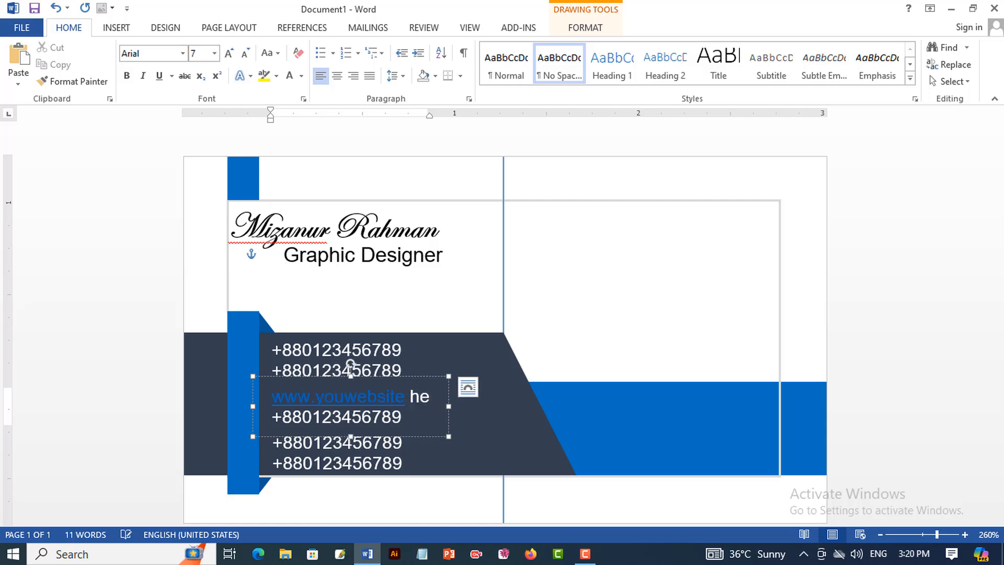
{"action": "type", "text": "re"}
- Set the website line's font color to white and remove its underline
{"action": "triple_click", "coordinate": [426, 397]}
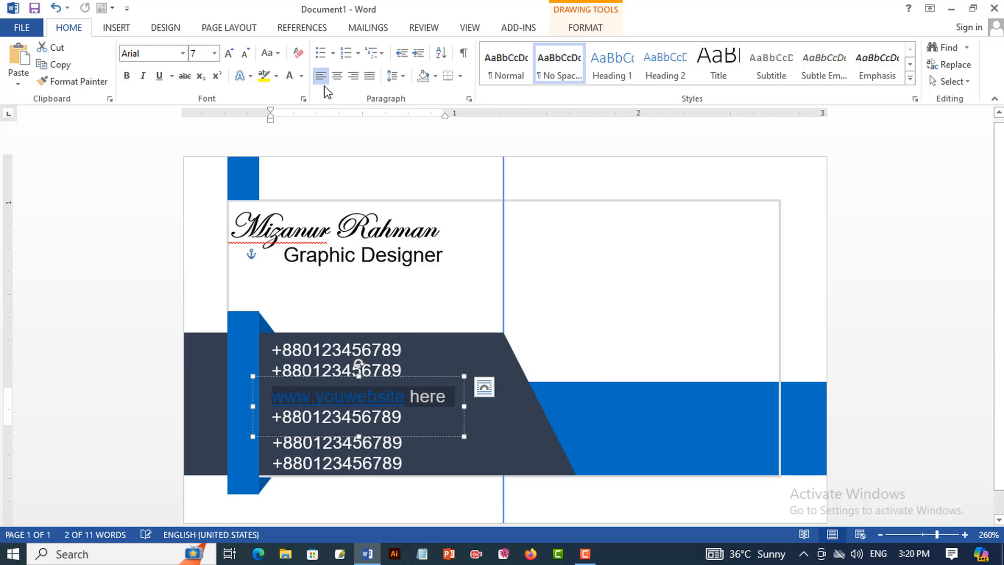
{"action": "left_click", "coordinate": [290, 76]}
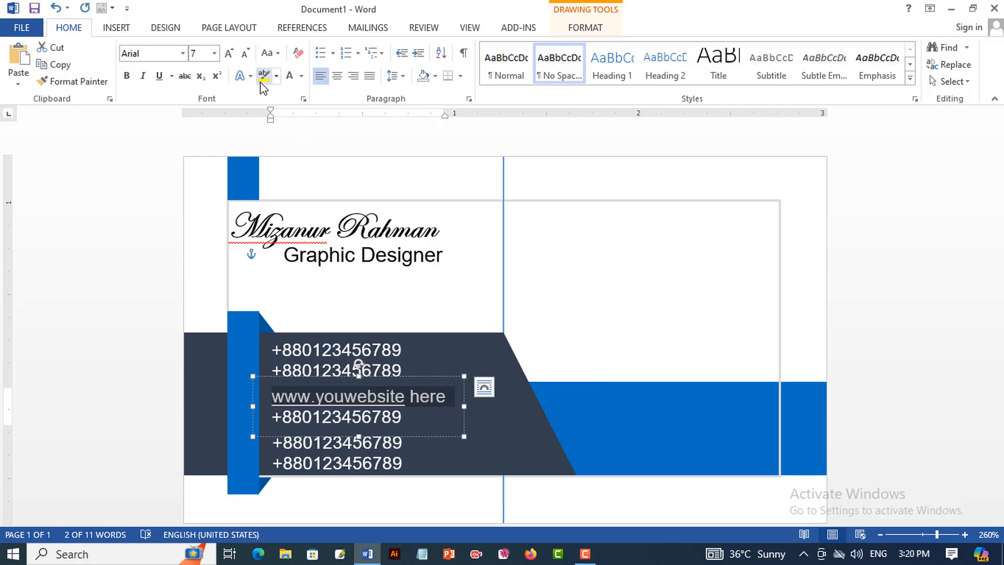
{"action": "left_click", "coordinate": [164, 80]}
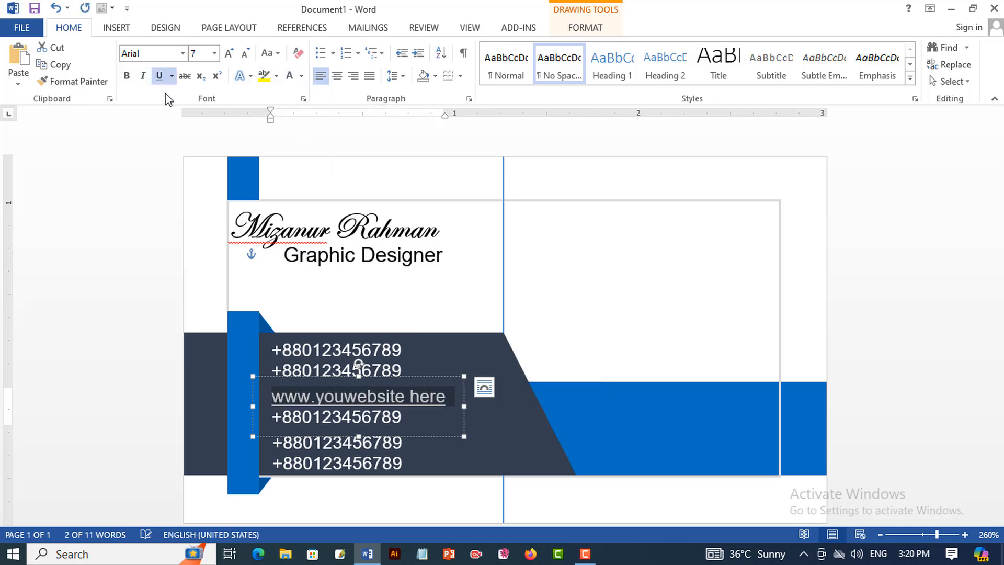
{"action": "left_click", "coordinate": [163, 82]}
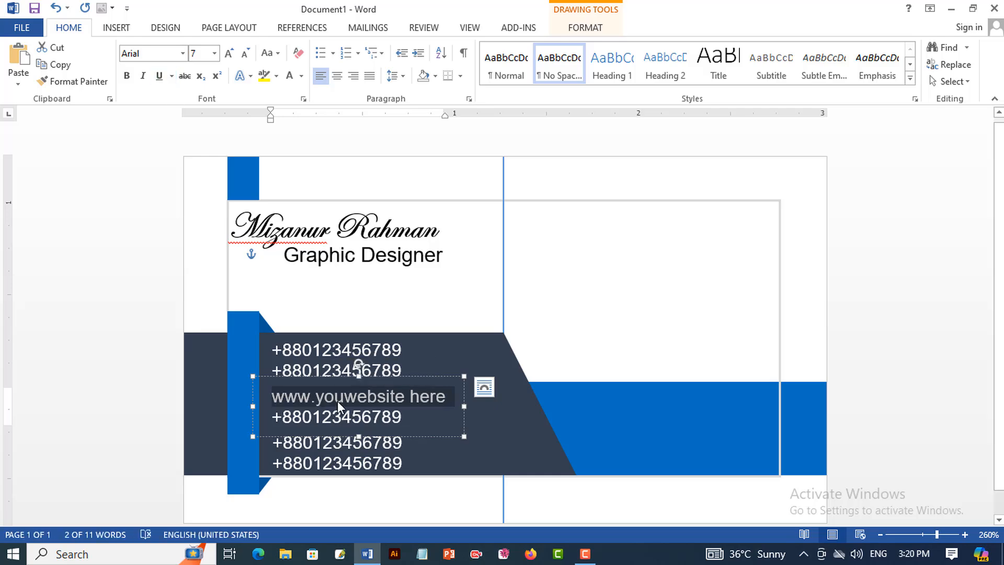
- Replace the phone number on the middle text box's second line with a copy of the website line
{"action": "key", "text": "ctrl+c"}
{"action": "left_click", "coordinate": [258, 418]}
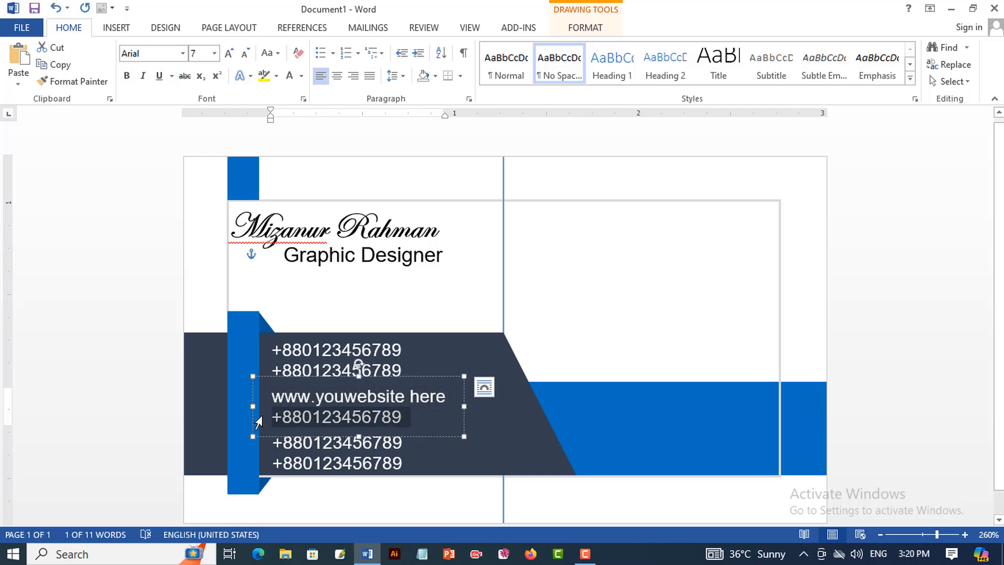
{"action": "key", "text": "ctrl+v"}
- Replace both phone numbers in the lowest text box with "Your Address Here"
{"action": "left_click_drag", "start_coordinate": [336, 446], "coordinate": [317, 465]}
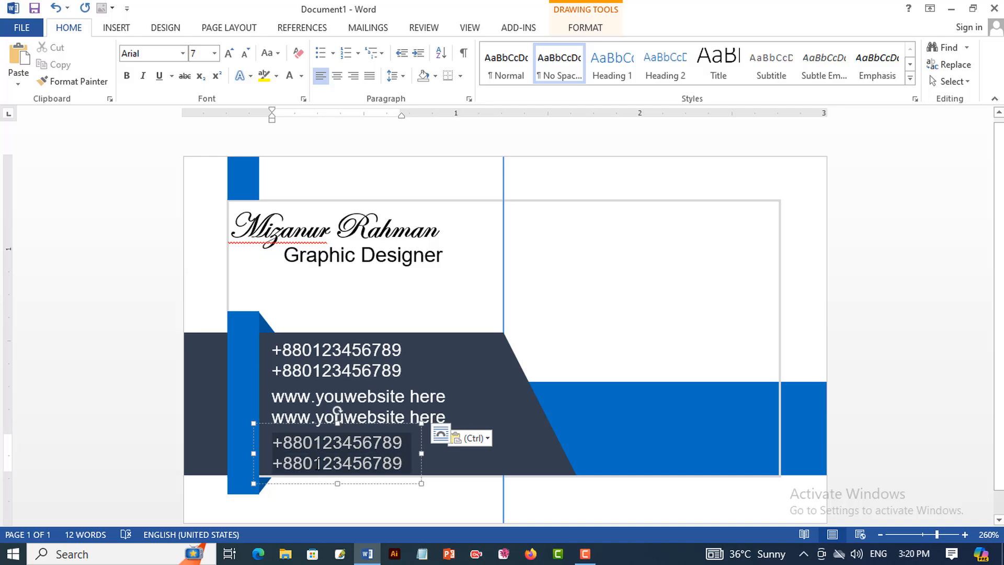
{"action": "type", "text": "Yo"}
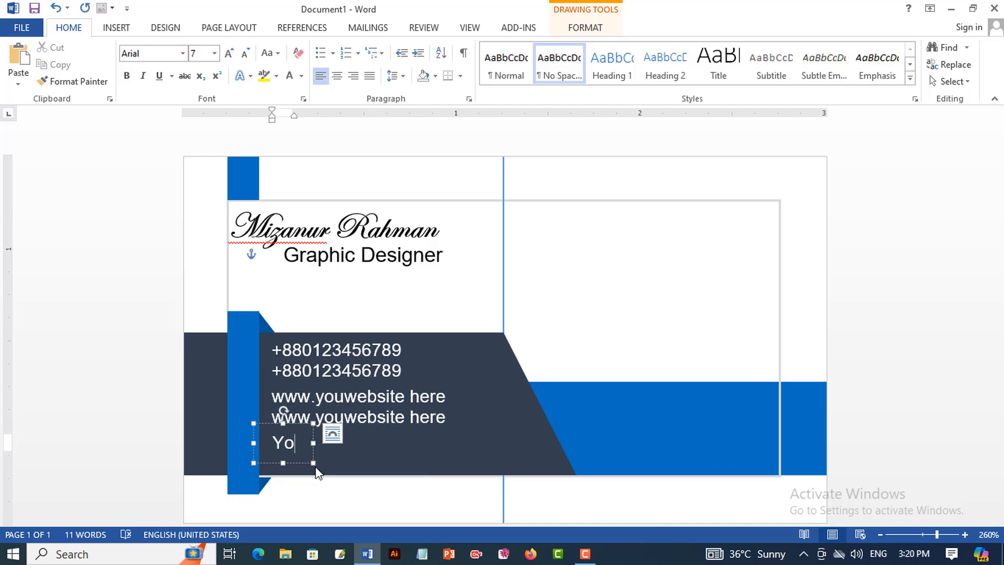
{"action": "type", "text": "ur Ad"}
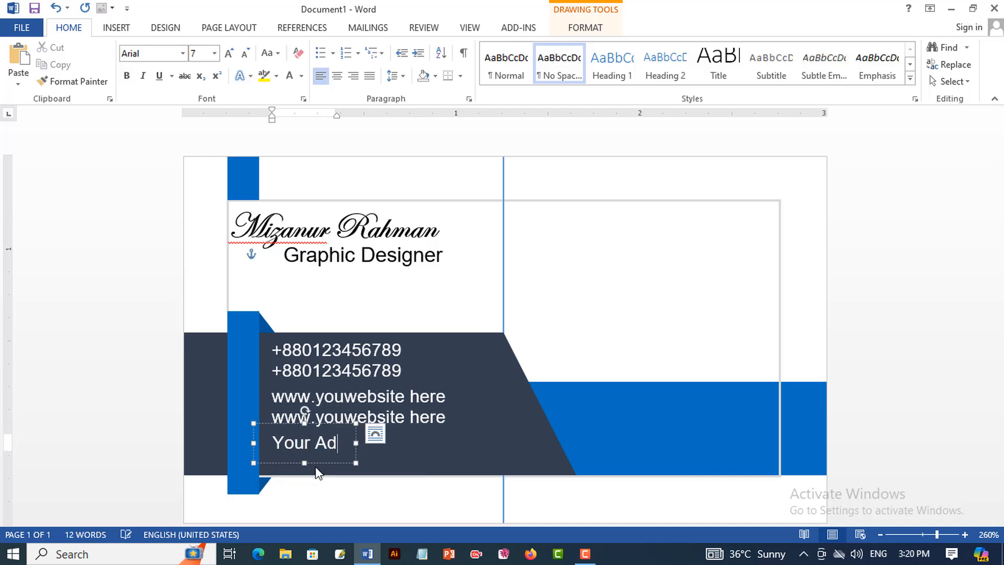
{"action": "type", "text": "dress "}
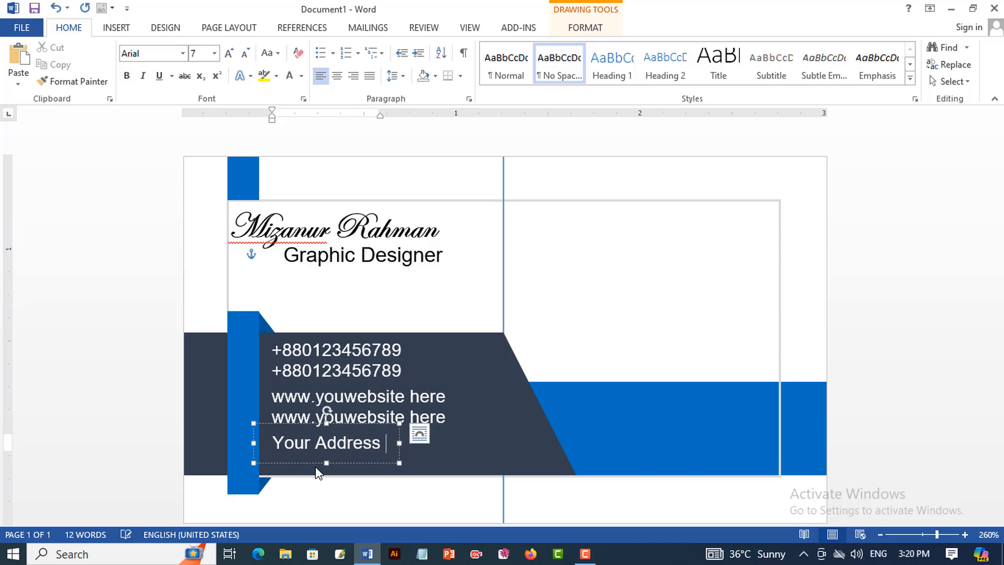
{"action": "type", "text": "Here"}
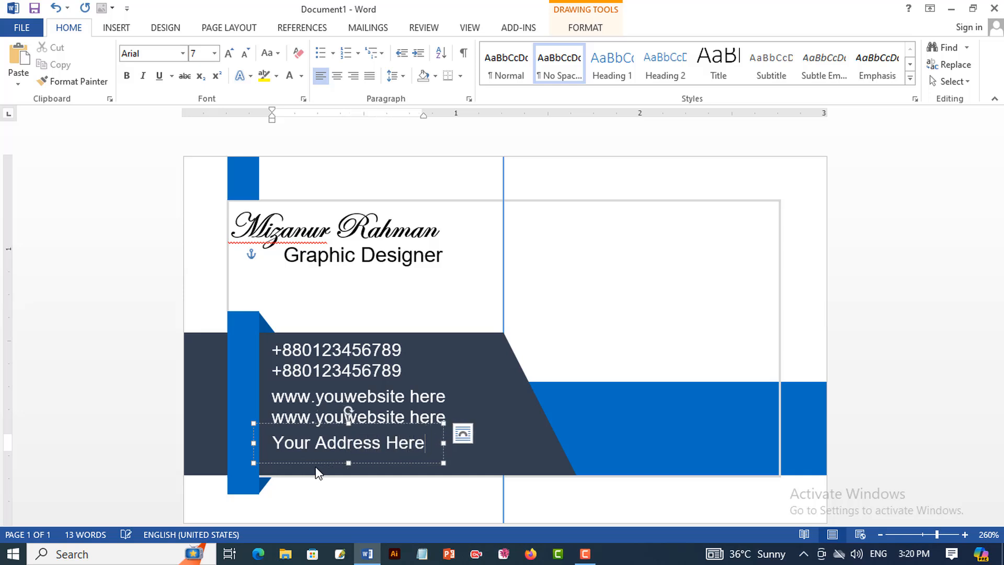
- Repeat "Your Address Here" as a second line in the lowest text box
{"action": "key", "text": "ctrl+a"}
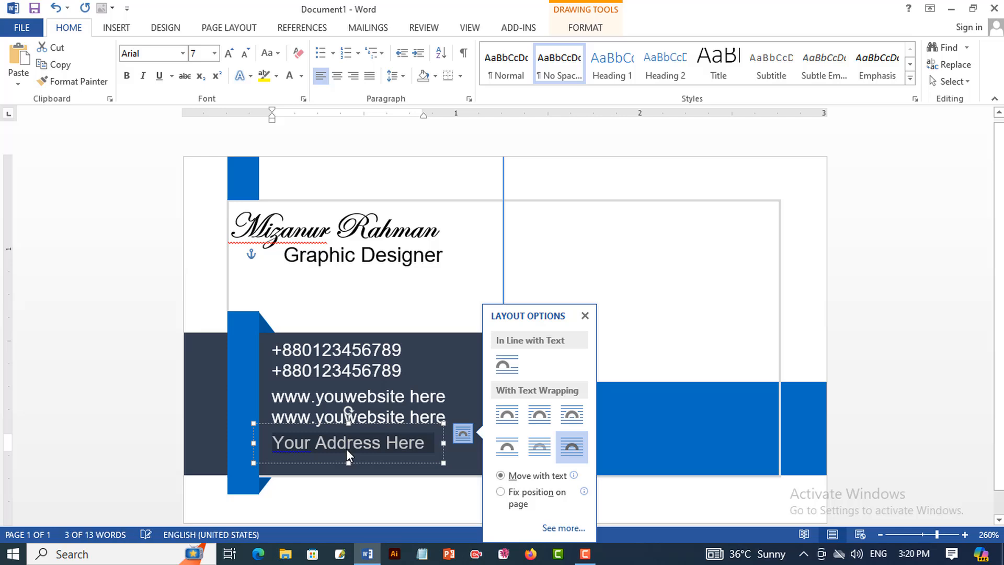
{"action": "key", "text": "ctrl+c"}
{"action": "left_click", "coordinate": [429, 446]}
{"action": "key", "text": "Return"}
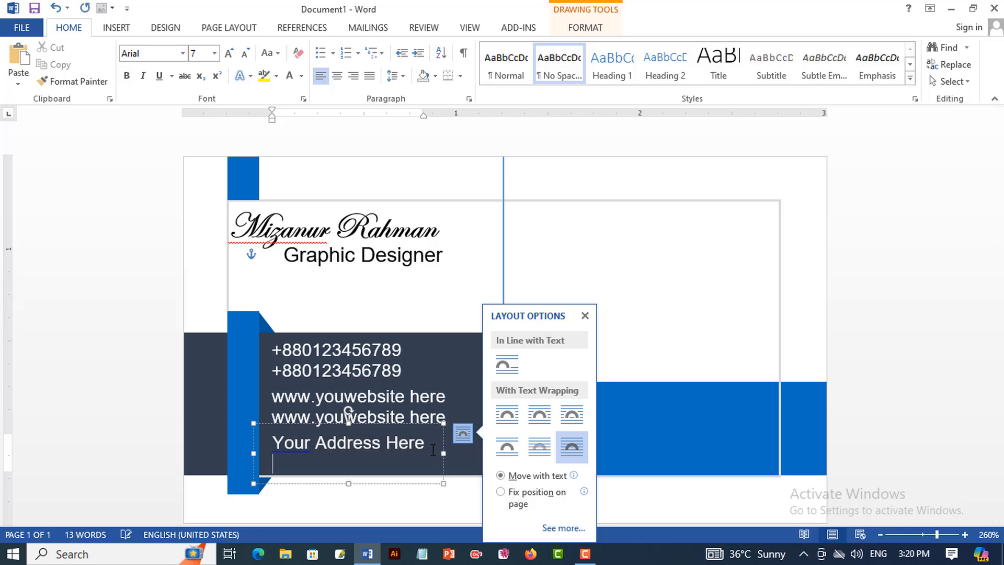
{"action": "key", "text": "ctrl+v"}
- Nudge the website text box and the address text box slightly upward to tighten the spacing between the contact lines
{"action": "left_click", "coordinate": [424, 374]}
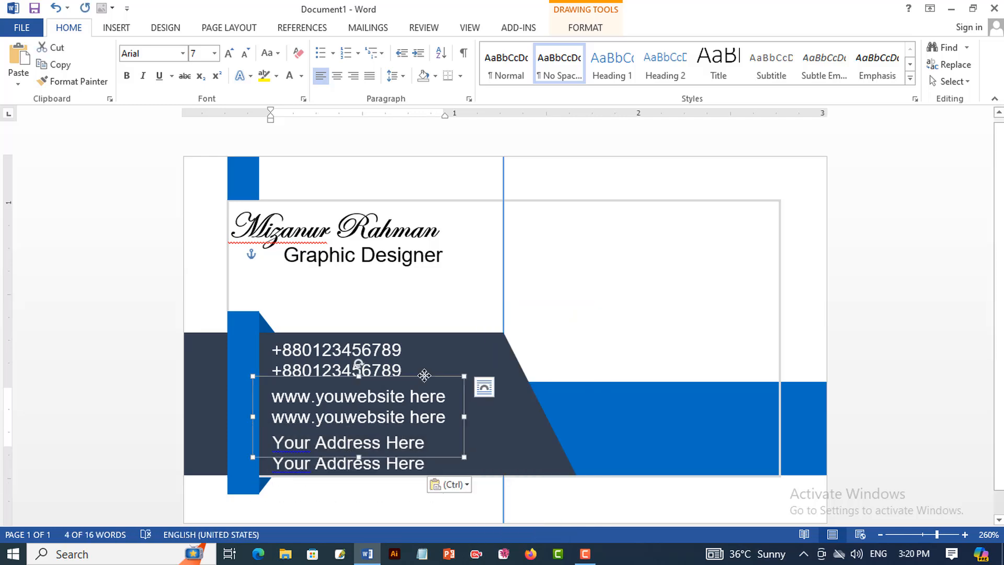
{"action": "key", "text": "Up"}
{"action": "key", "text": "Up"}
{"action": "key", "text": "Up"}
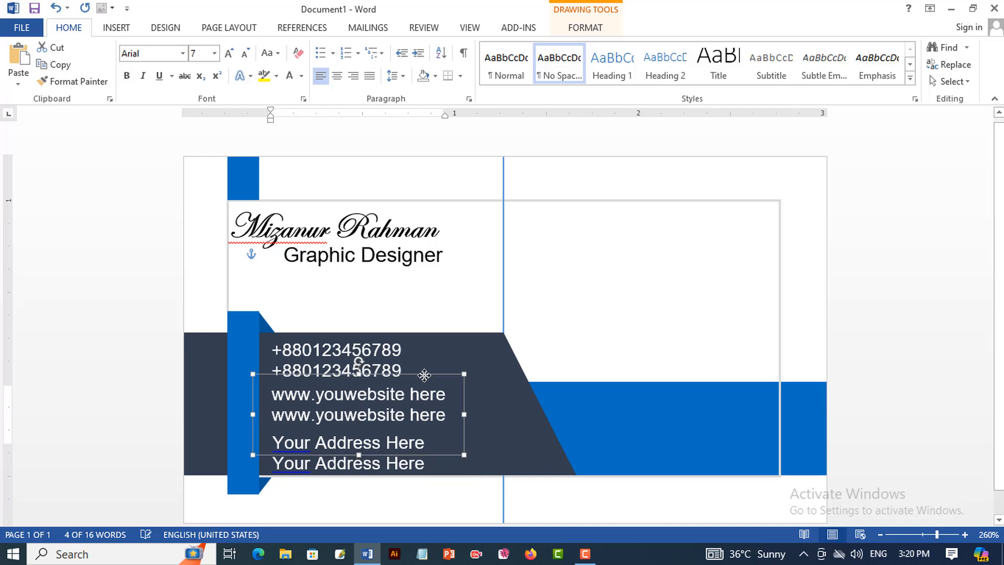
{"action": "left_click", "coordinate": [415, 426]}
{"action": "key", "text": "Up"}
{"action": "key", "text": "Up"}
{"action": "key", "text": "Up"}
{"action": "key", "text": "Up"}
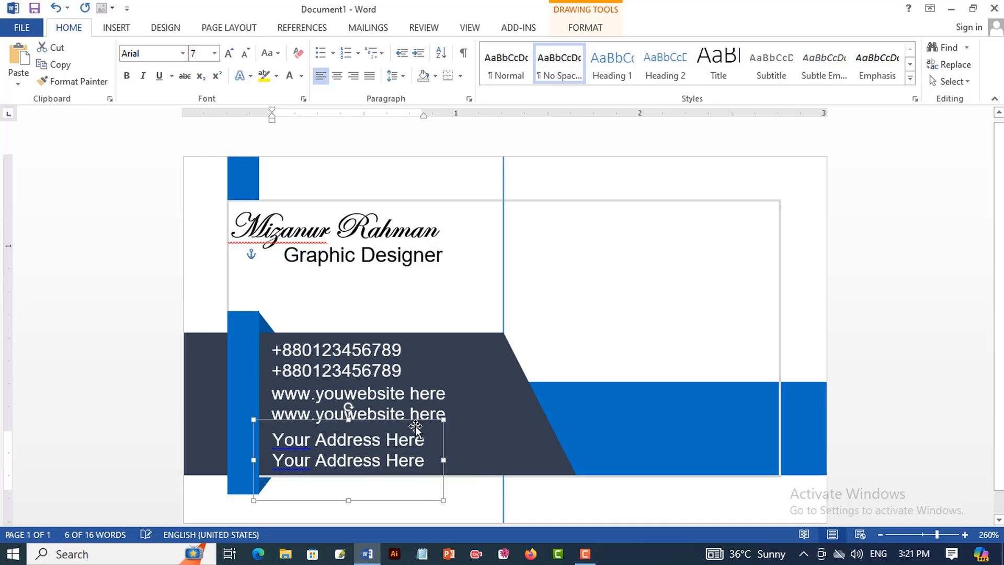
{"action": "key", "text": "Escape"}
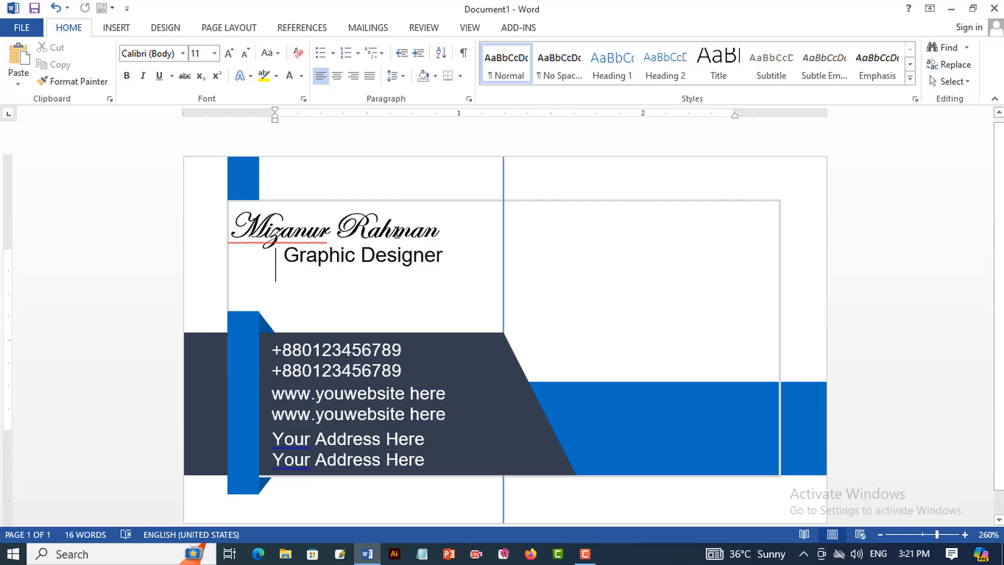
- Insert the Phone picture from the Clipart folder on the Desktop and set its text wrapping to In Front of Text
{"action": "left_click", "coordinate": [117, 28]}
{"action": "left_click", "coordinate": [135, 53]}
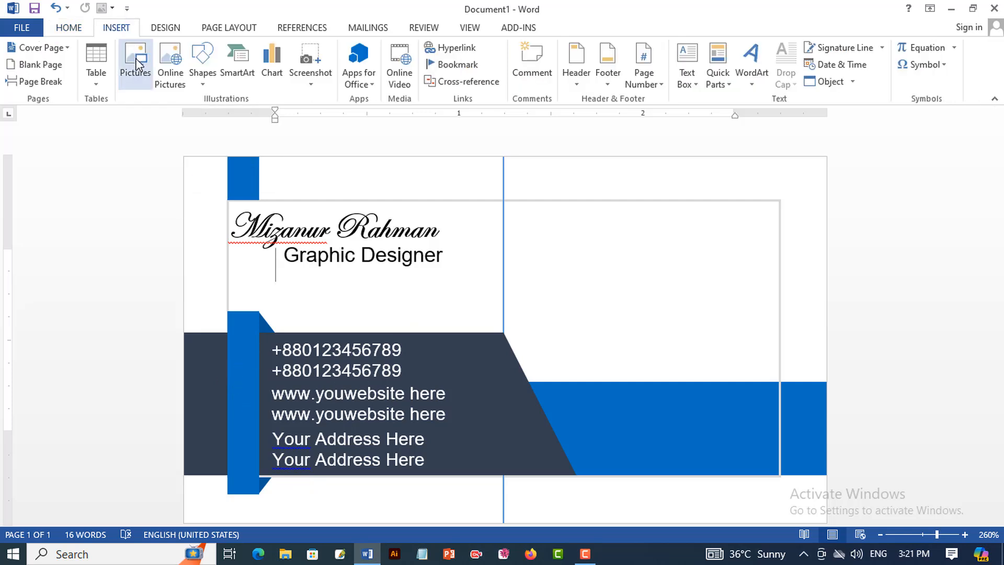
{"action": "left_click", "coordinate": [42, 145]}
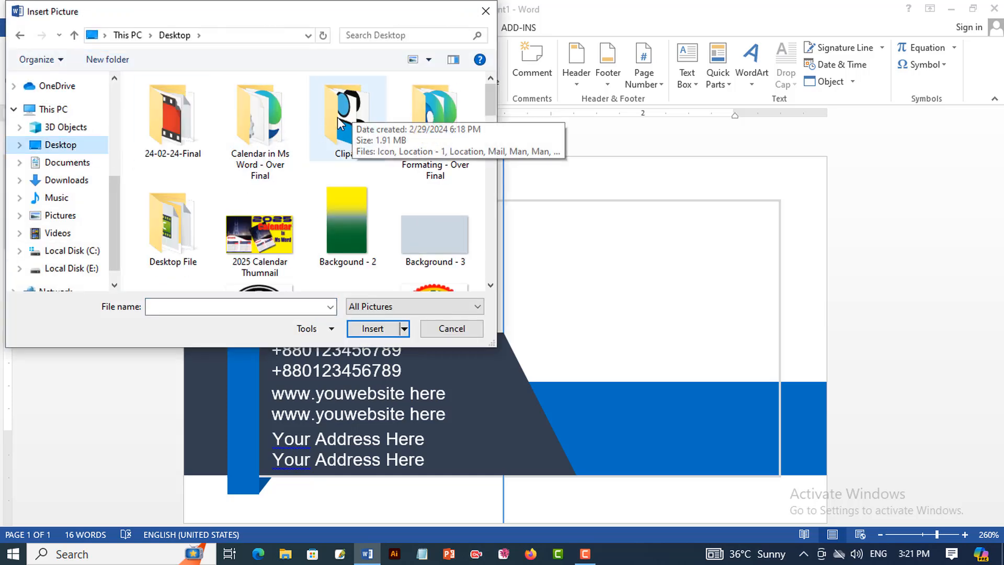
{"action": "double_click", "coordinate": [337, 117]}
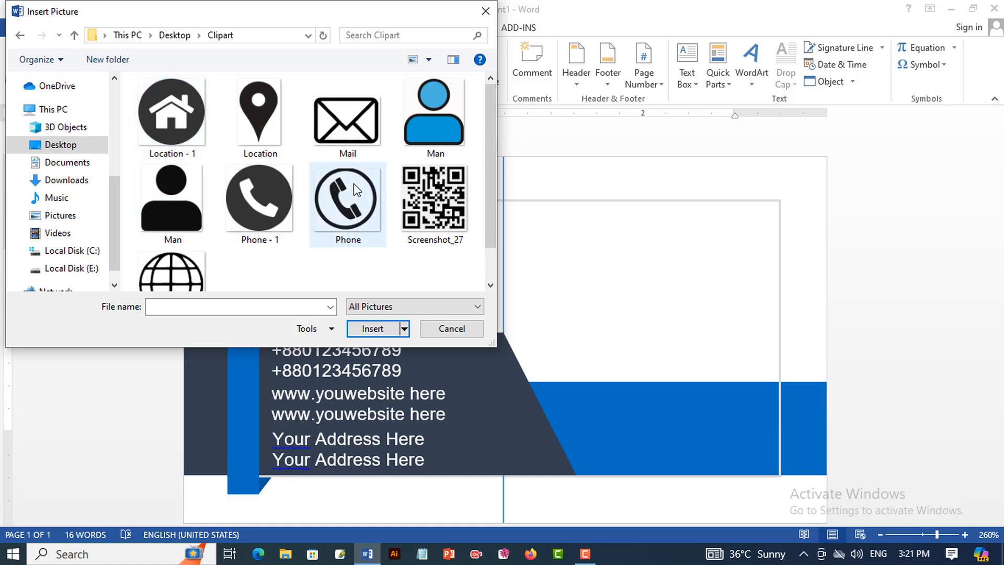
{"action": "left_click", "coordinate": [356, 187]}
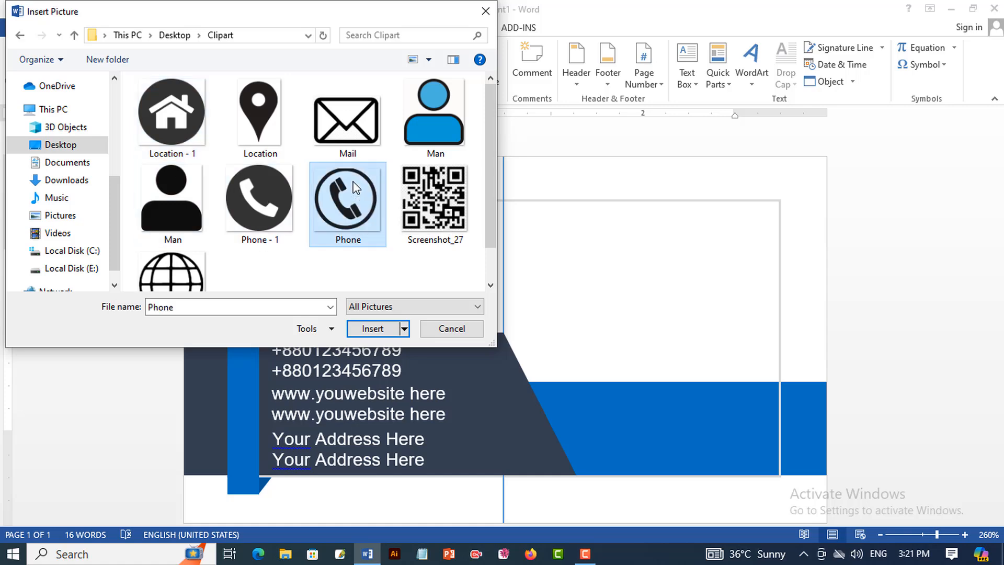
{"action": "left_click", "coordinate": [372, 328]}
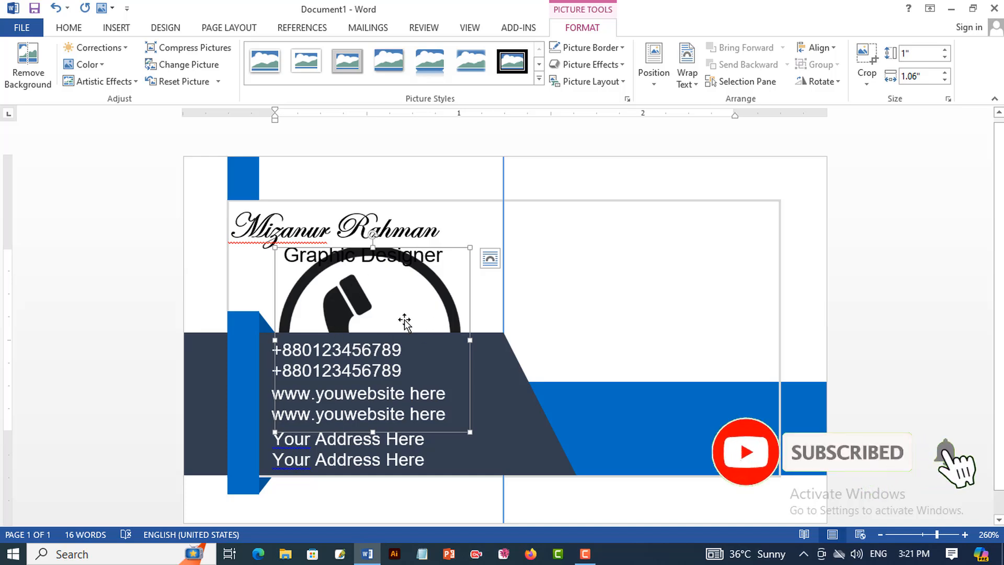
{"action": "left_click", "coordinate": [687, 79]}
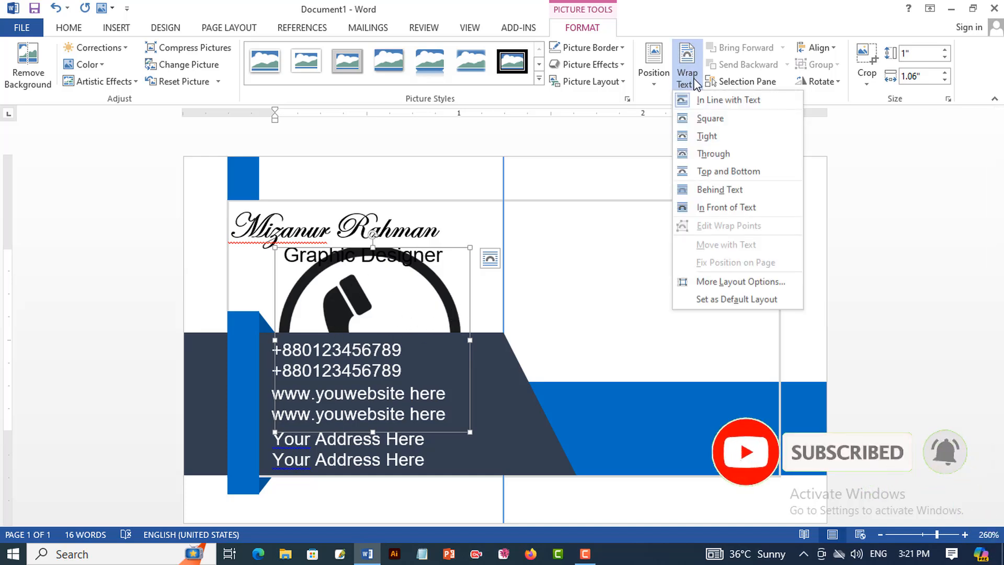
{"action": "left_click", "coordinate": [725, 208]}
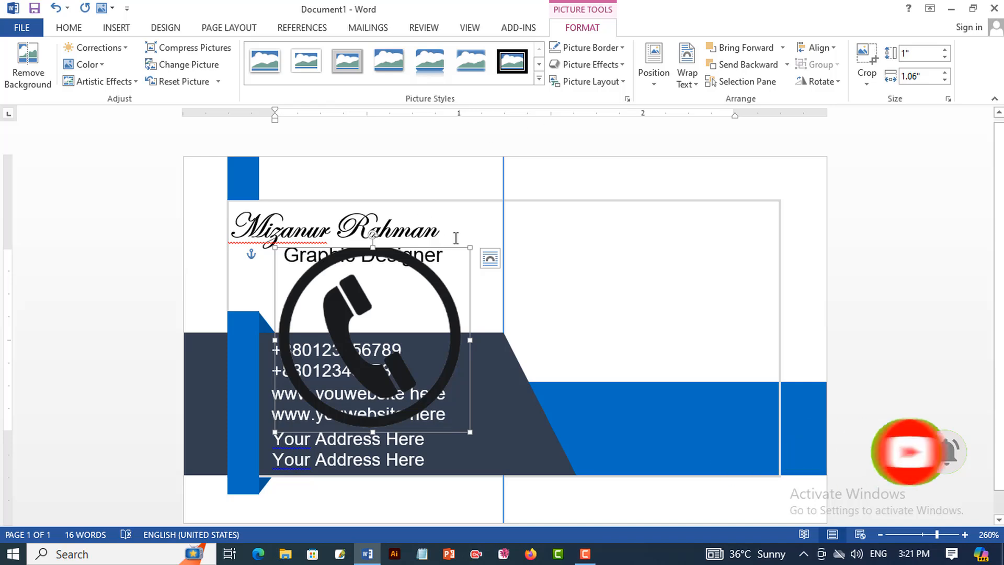
- Shrink the phone icon to 0.15" by 0.16" and place it on the blue vertical strip beside the phone numbers
{"action": "left_click_drag", "start_coordinate": [469, 246], "coordinate": [242, 366]}
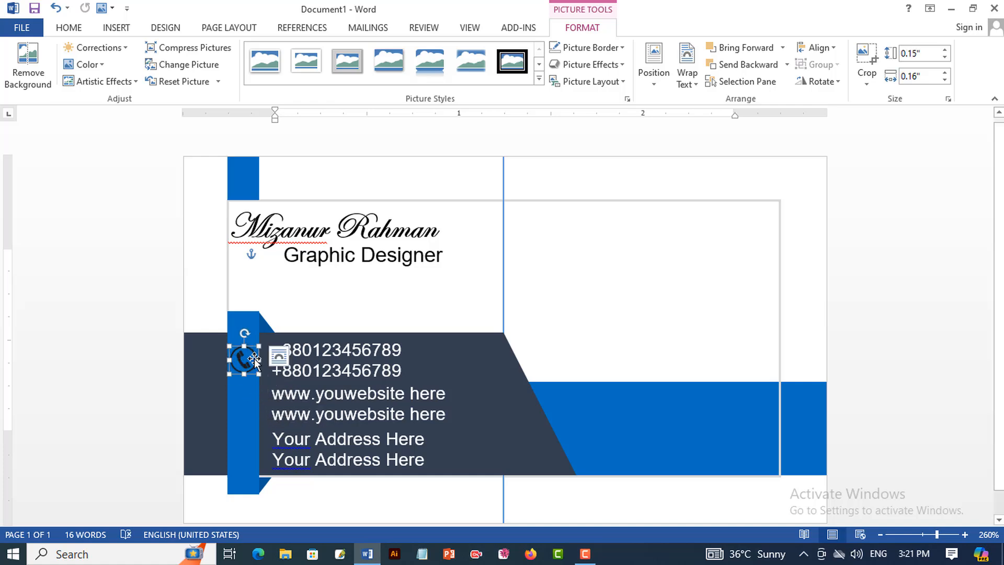
{"action": "left_click", "coordinate": [245, 364]}
{"action": "left_click", "coordinate": [244, 364]}
- Copy the phone icon twice down the blue strip, beside the website lines and the address lines
{"action": "key", "text": "ctrl"}
{"action": "key", "text": "ctrl"}
{"action": "key", "text": "ctrl"}
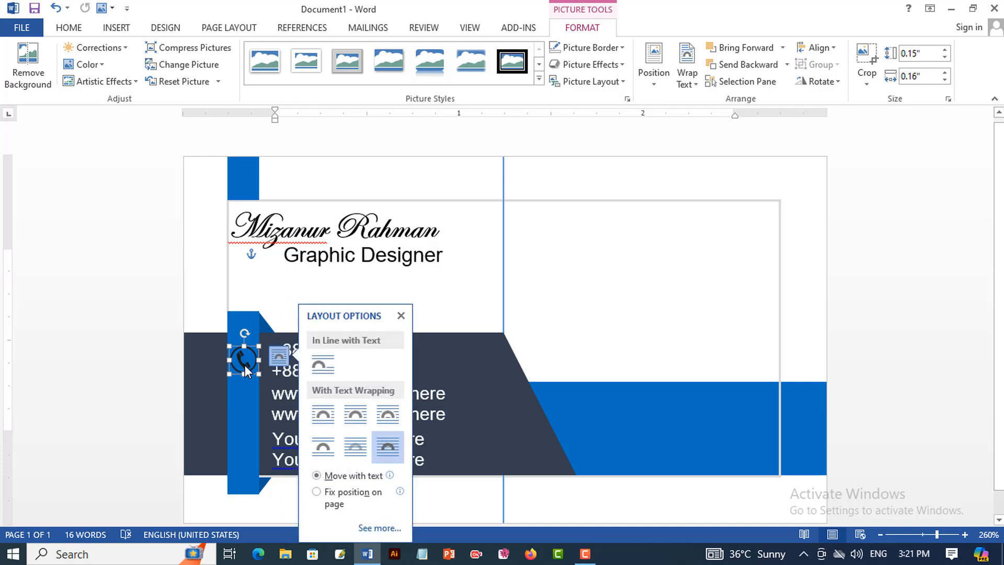
{"action": "left_click_drag", "start_coordinate": [244, 365], "coordinate": [211, 381]}
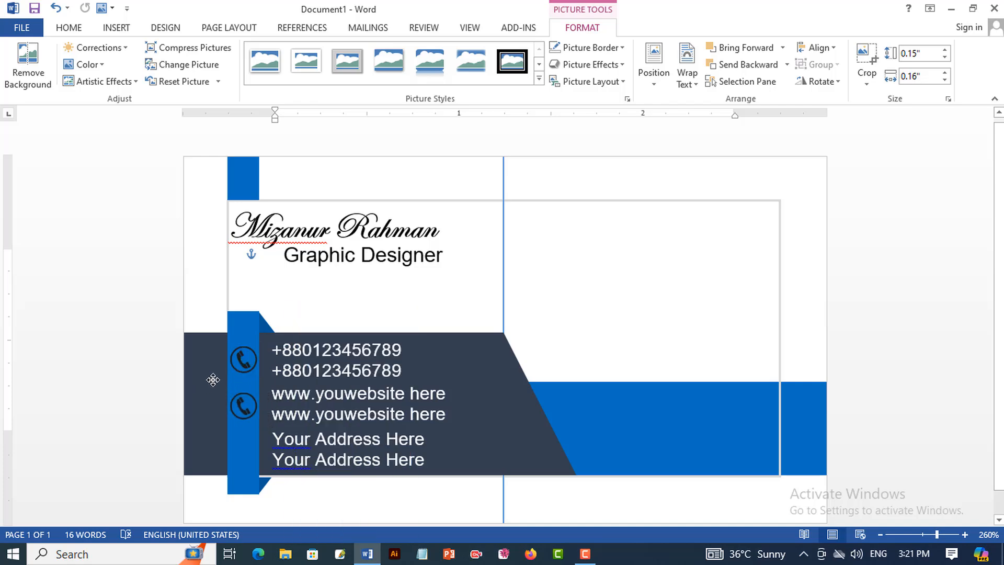
{"action": "key", "text": "ctrl"}
{"action": "left_click_drag", "start_coordinate": [242, 405], "coordinate": [240, 441]}
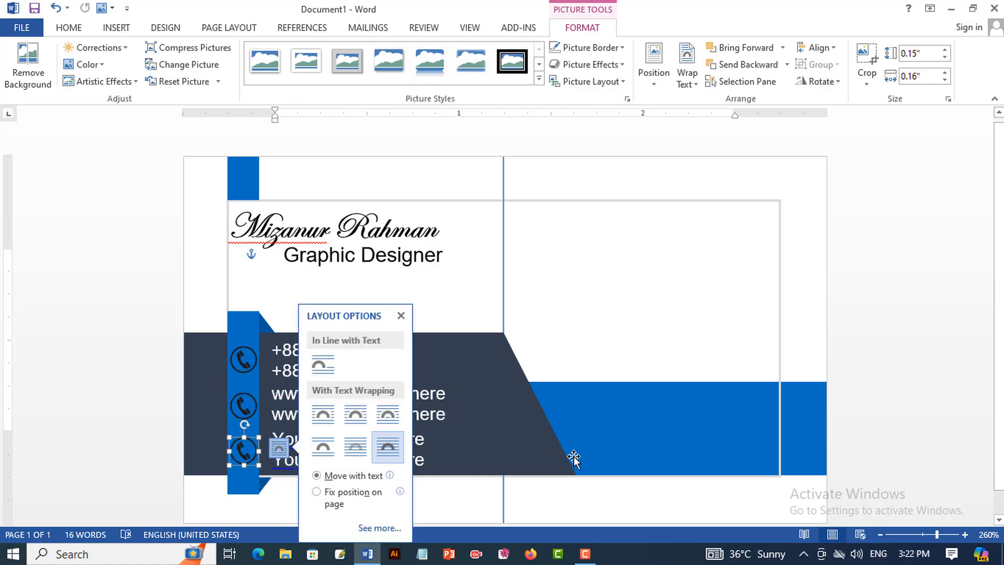
{"action": "key", "text": "Escape"}
- Recolor the phone icon beside the phone numbers with the pale grey washout variant
{"action": "double_click", "coordinate": [253, 360]}
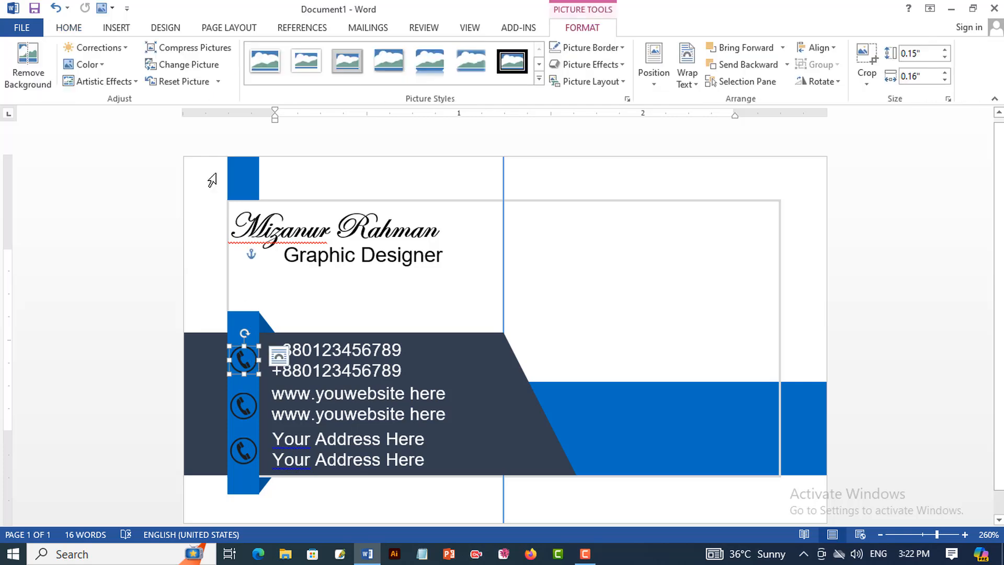
{"action": "left_click", "coordinate": [84, 64]}
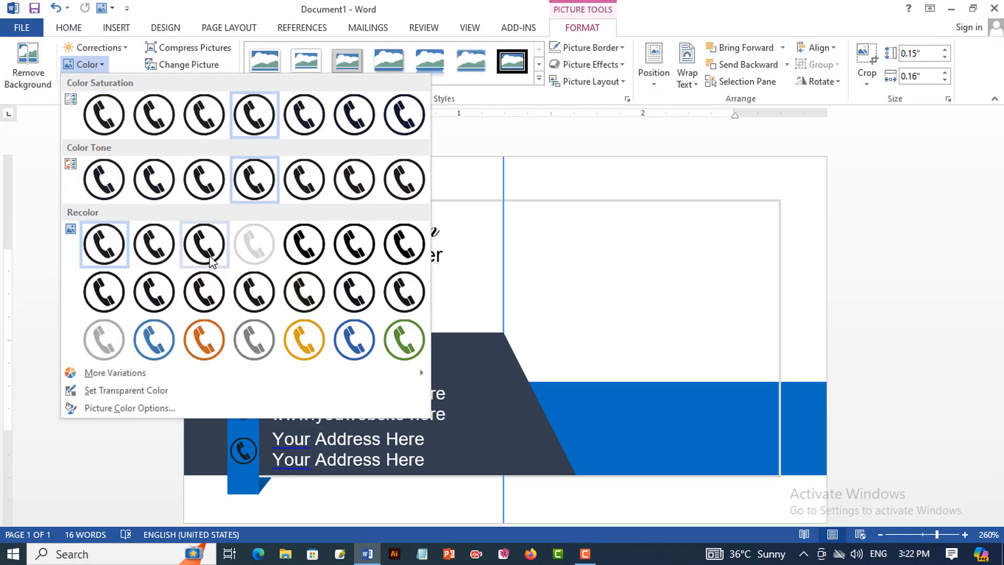
{"action": "left_click", "coordinate": [256, 253]}
{"action": "left_click", "coordinate": [583, 292]}
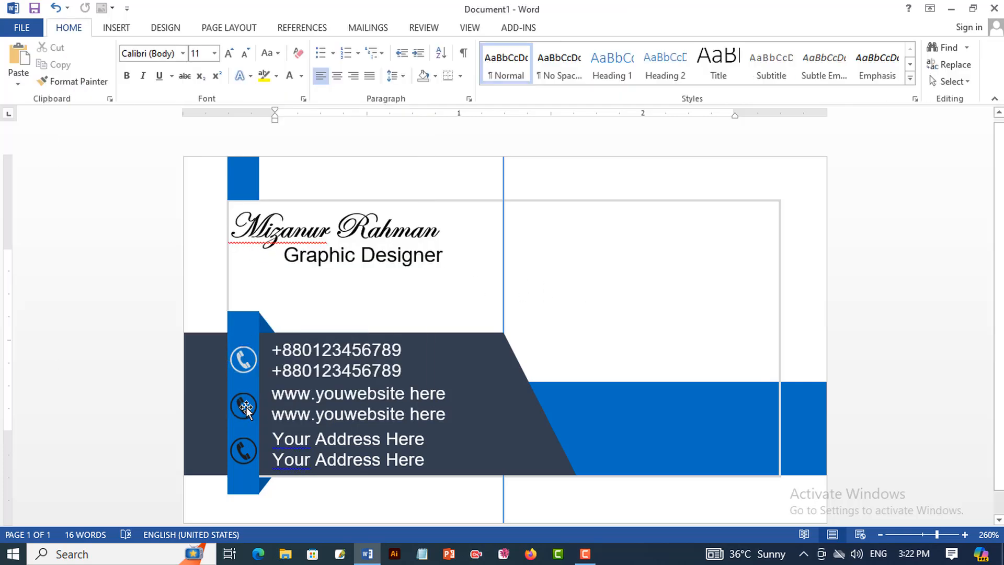
- Replace the phone icon beside the website lines with the Website picture from the Clipart folder
{"action": "double_click", "coordinate": [245, 406]}
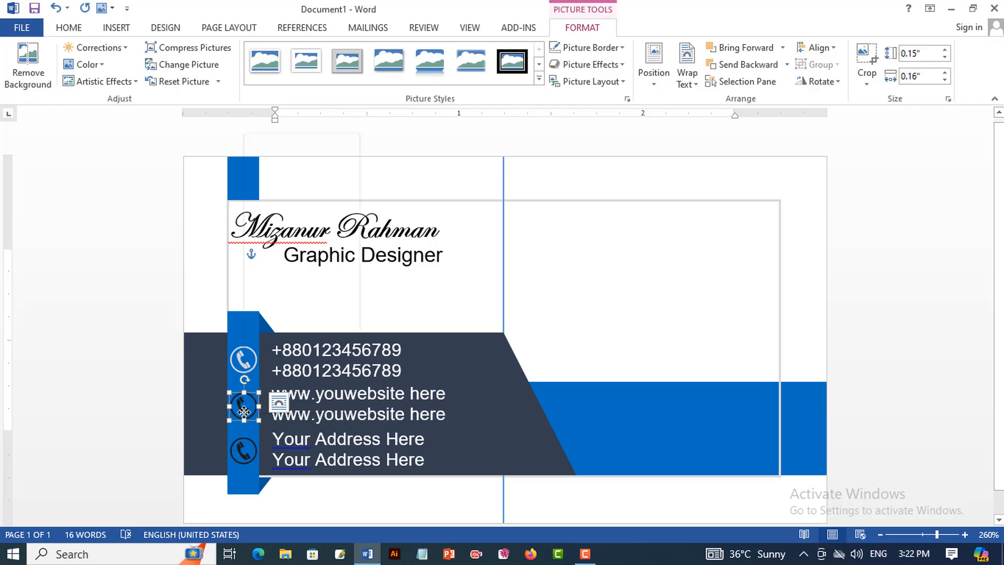
{"action": "right_click", "coordinate": [244, 411]}
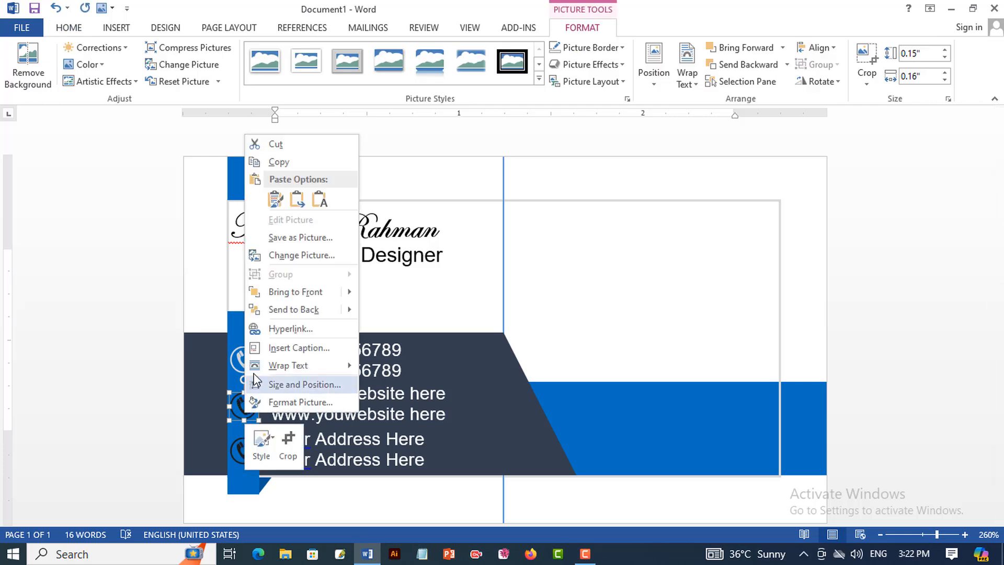
{"action": "left_click", "coordinate": [319, 261]}
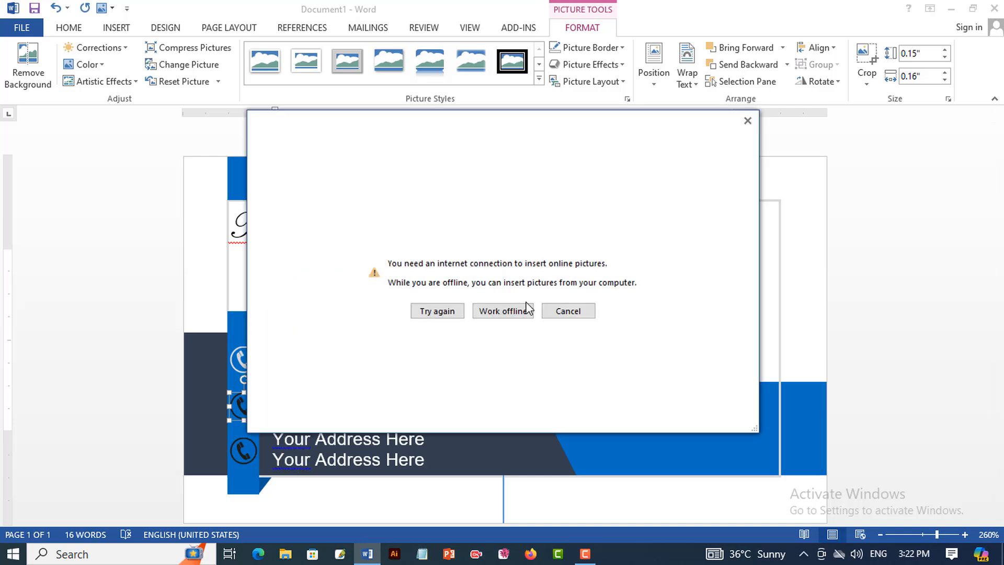
{"action": "left_click", "coordinate": [528, 310]}
{"action": "left_click", "coordinate": [172, 272]}
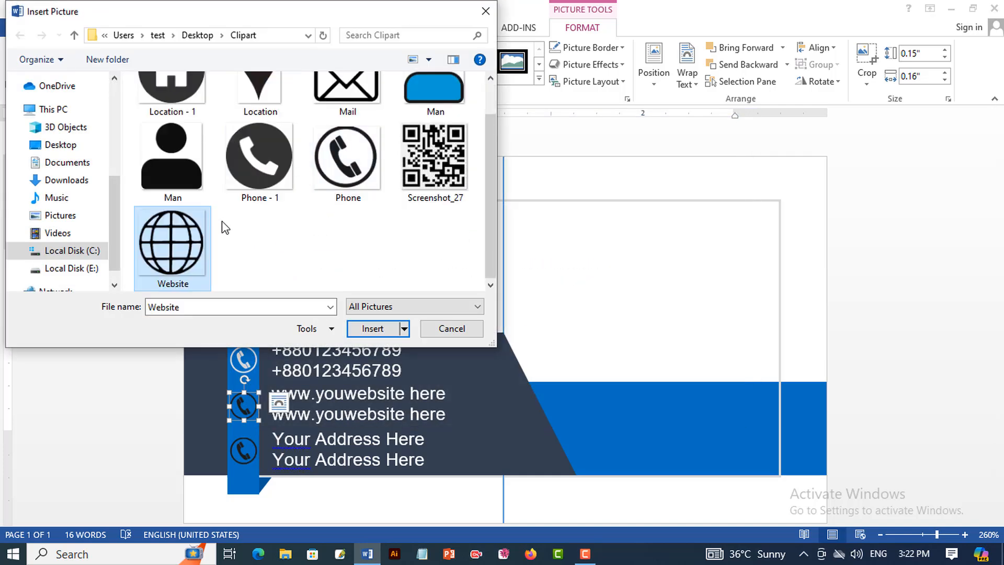
{"action": "left_click", "coordinate": [372, 328]}
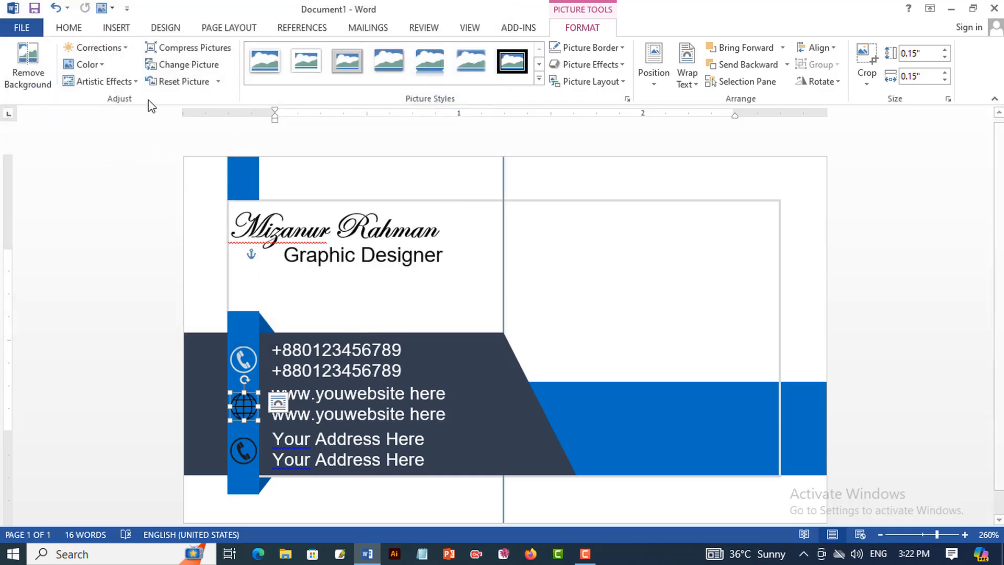
- Recolor the globe icon beside the website lines with the pale grey washout variant
{"action": "left_click", "coordinate": [85, 64]}
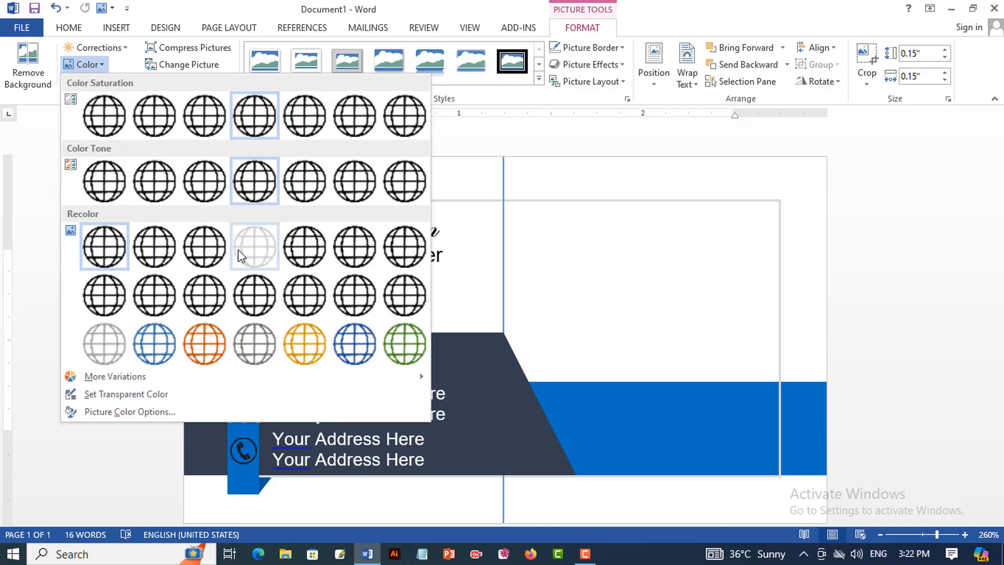
{"action": "left_click", "coordinate": [262, 248]}
{"action": "left_click", "coordinate": [571, 261]}
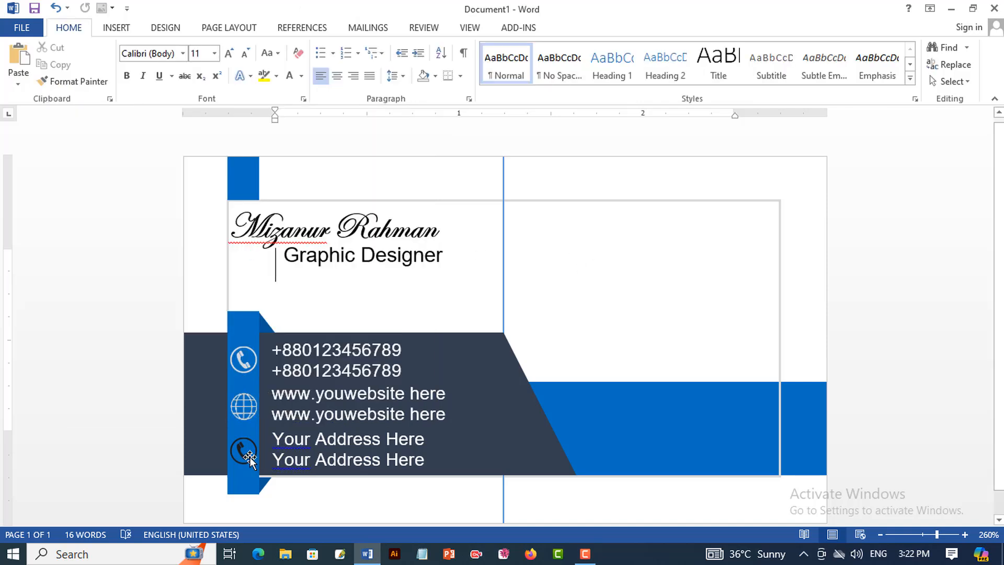
- Replace the phone icon beside the address lines with the Location picture from the Clipart folder
{"action": "left_click", "coordinate": [243, 451]}
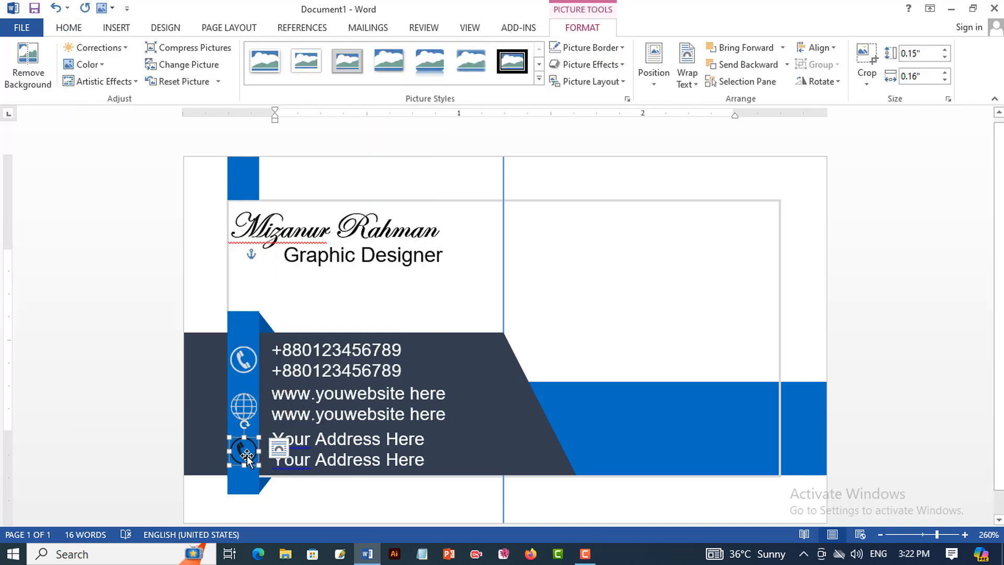
{"action": "right_click", "coordinate": [247, 458]}
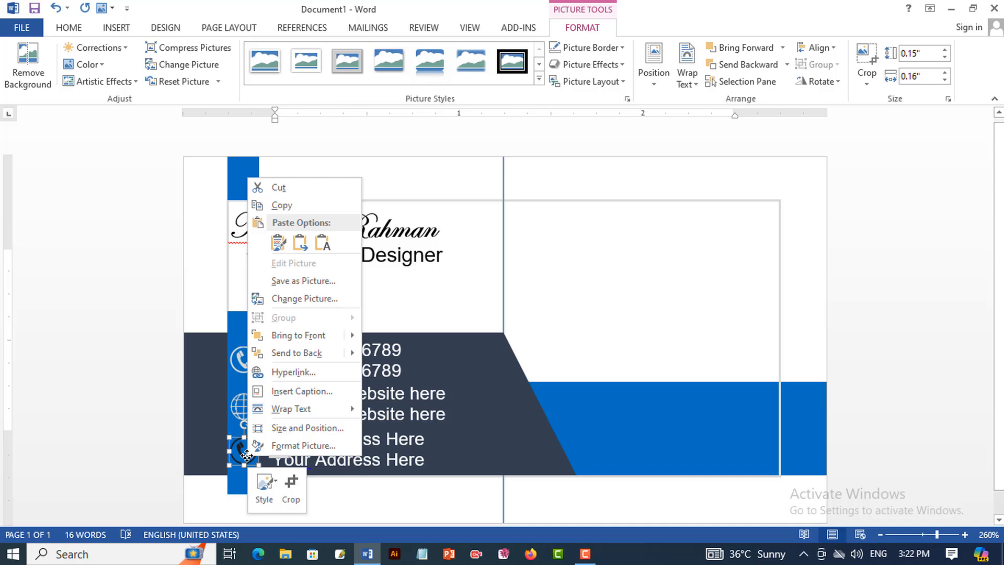
{"action": "left_click", "coordinate": [303, 299]}
{"action": "left_click", "coordinate": [478, 308]}
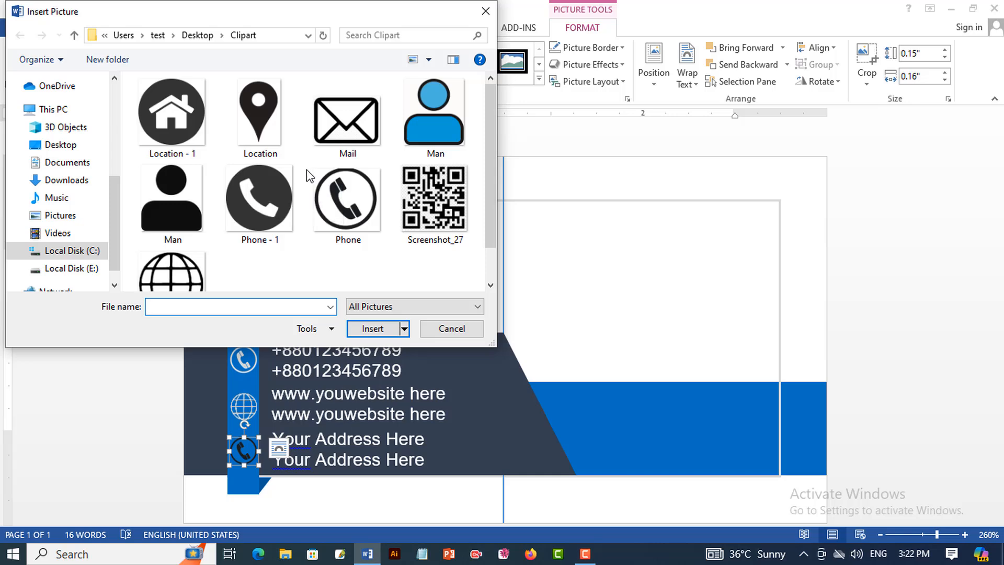
{"action": "left_click", "coordinate": [252, 120]}
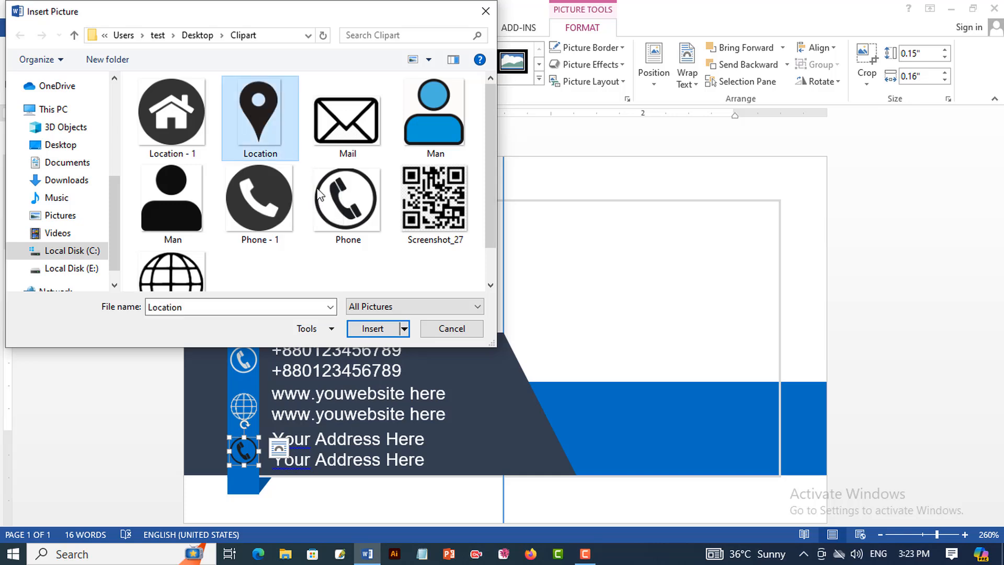
{"action": "left_click", "coordinate": [372, 330]}
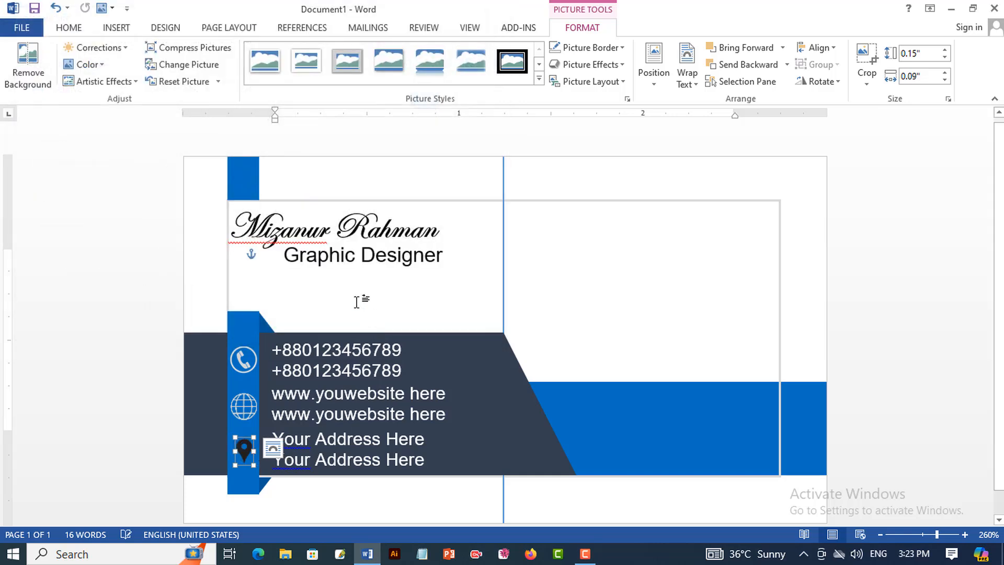
- Recolor the location pin beside the address lines with the pale grey washout variant
{"action": "left_click", "coordinate": [100, 66]}
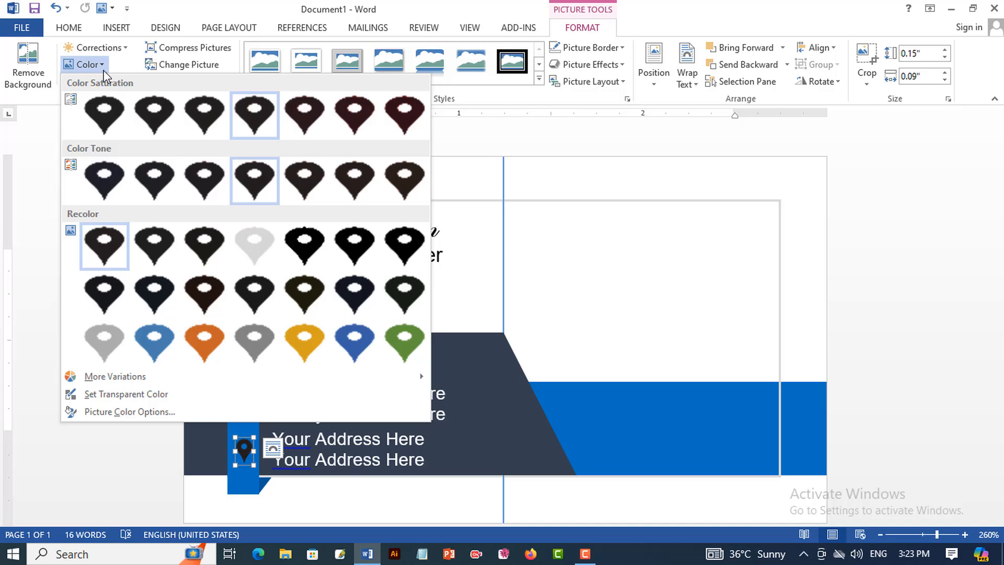
{"action": "left_click", "coordinate": [250, 246]}
{"action": "left_click", "coordinate": [695, 325]}
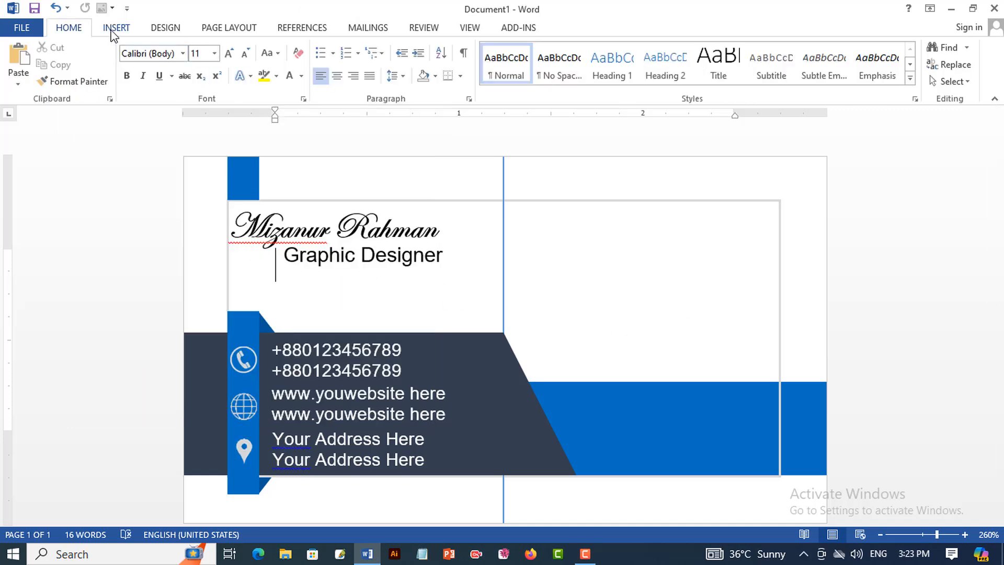
- Insert the Screenshot_27 QR code picture from the Clipart folder and set its text wrapping to In Front of Text
{"action": "left_click", "coordinate": [115, 28]}
{"action": "left_click", "coordinate": [135, 65]}
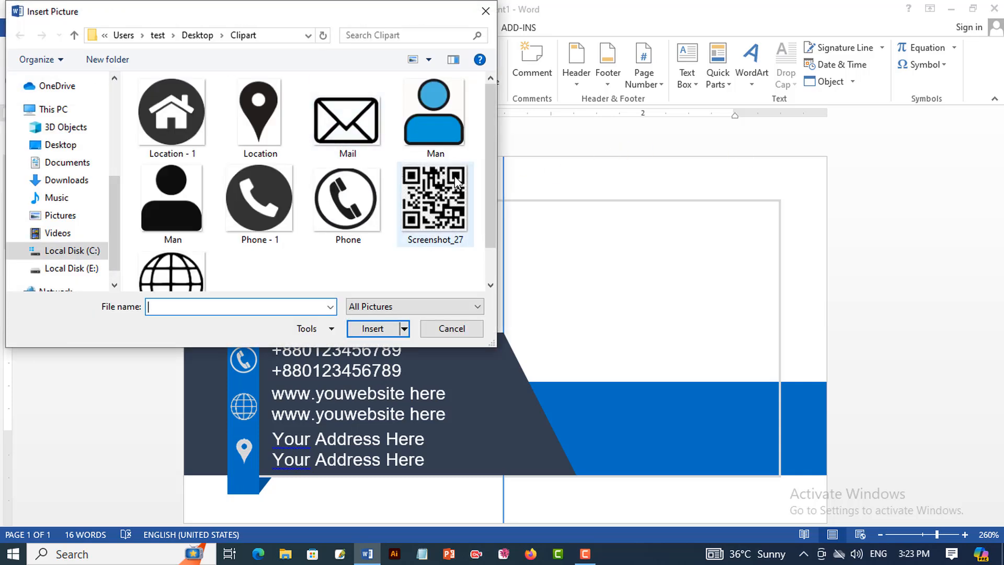
{"action": "left_click", "coordinate": [444, 193]}
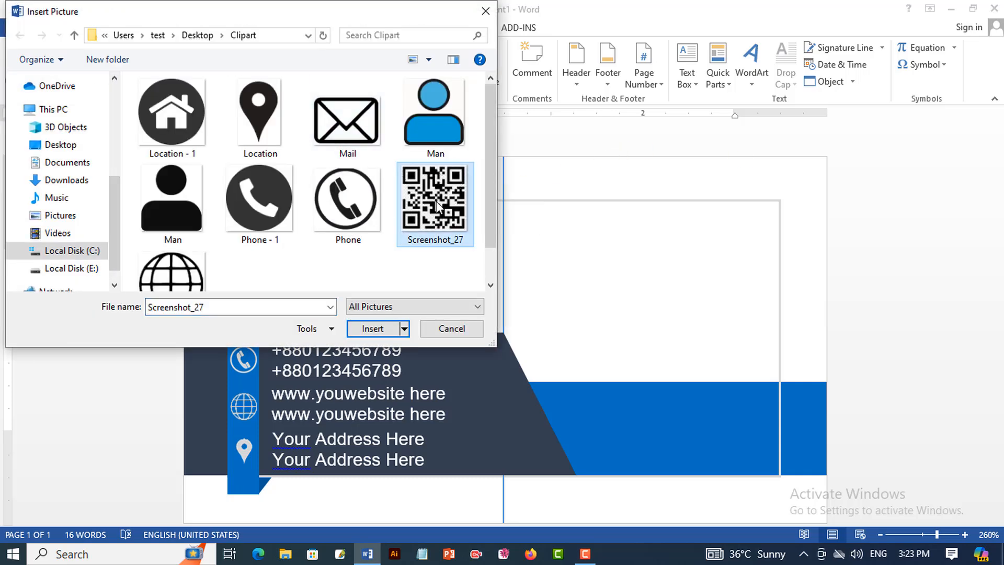
{"action": "left_click", "coordinate": [373, 328]}
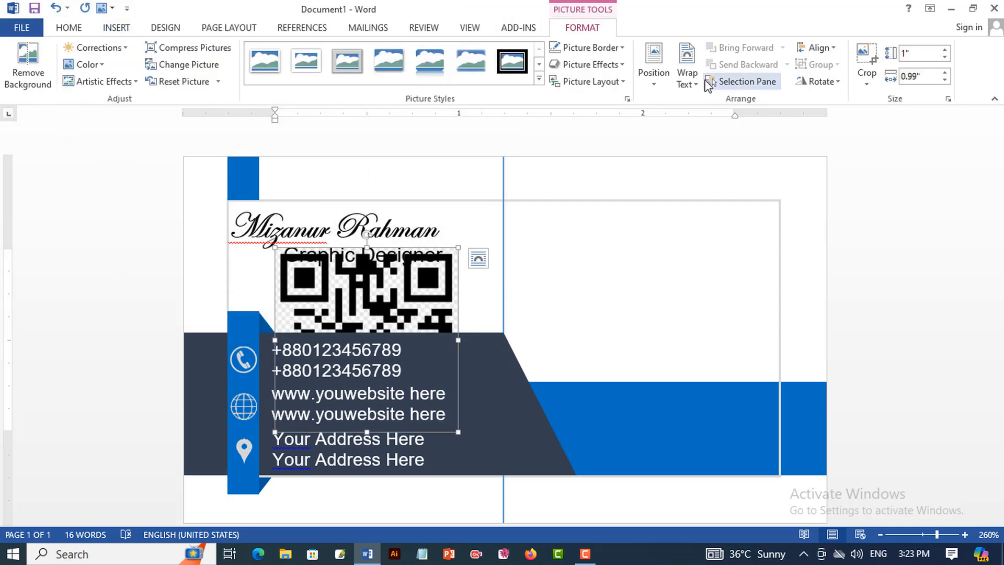
{"action": "left_click", "coordinate": [689, 79]}
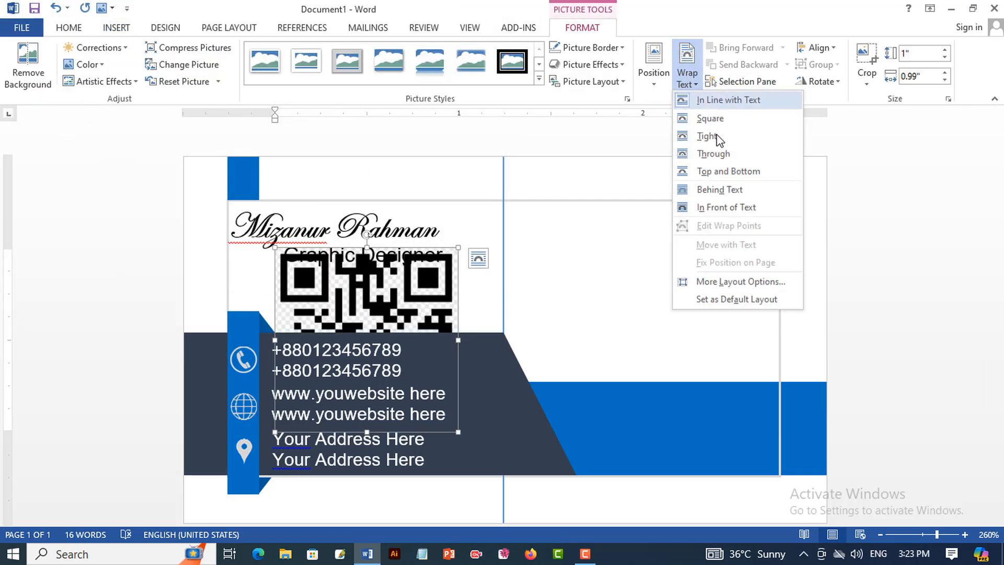
{"action": "left_click", "coordinate": [727, 208]}
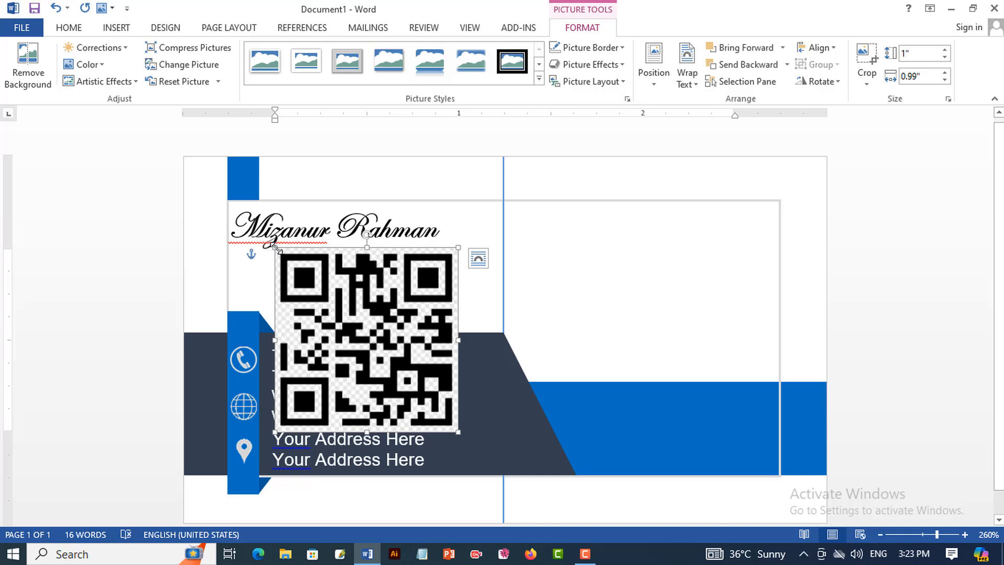
- Shrink the QR code to about 0.32" by 0.32" and place it on the blue band in the card's lower right area
{"action": "left_click_drag", "start_coordinate": [274, 248], "coordinate": [702, 411]}
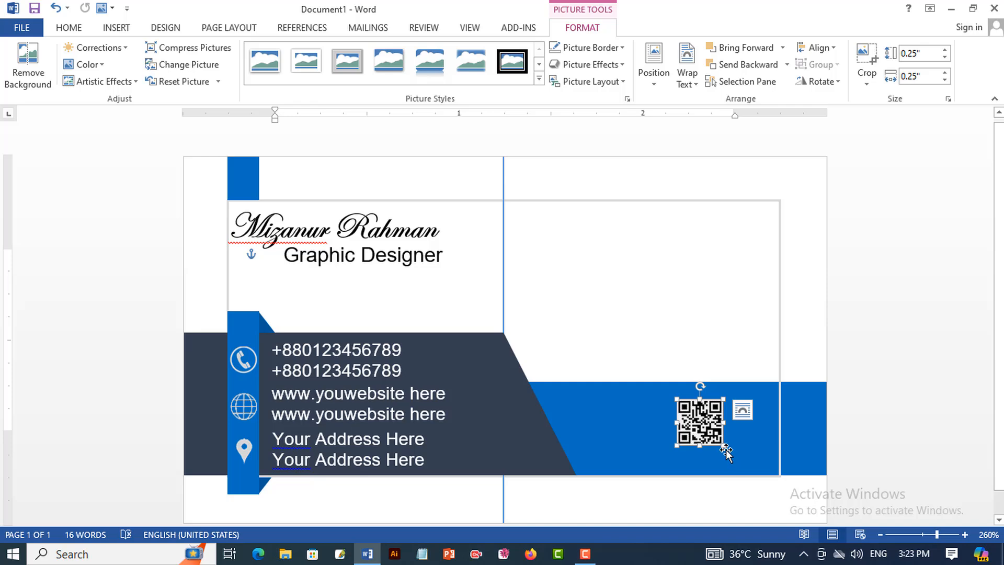
{"action": "left_click_drag", "start_coordinate": [723, 445], "coordinate": [735, 455]}
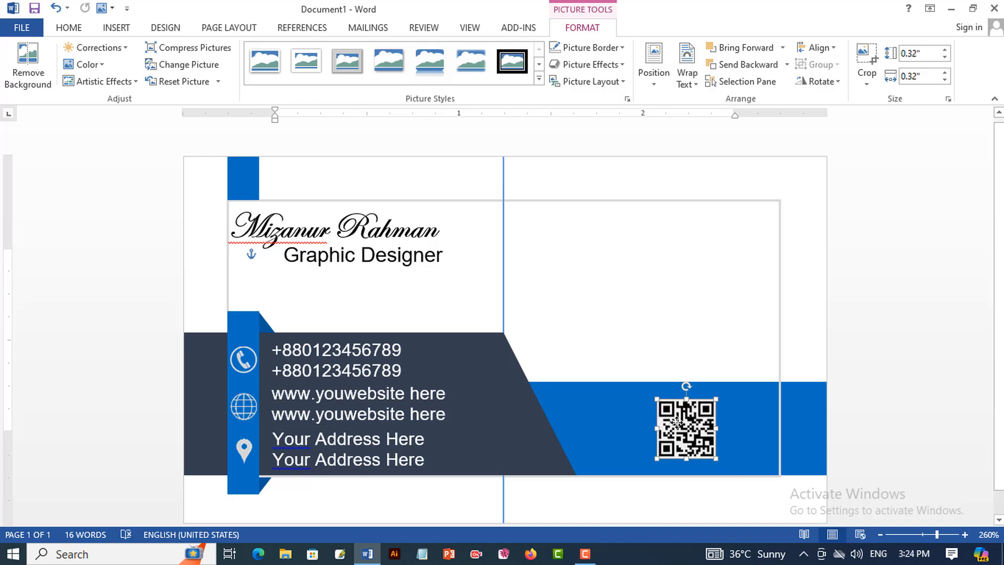
{"action": "left_click", "coordinate": [819, 361]}
- Copy the job title text box to the white area above the QR code and replace its text with "Mizanur It Academy"
{"action": "left_click", "coordinate": [412, 255]}
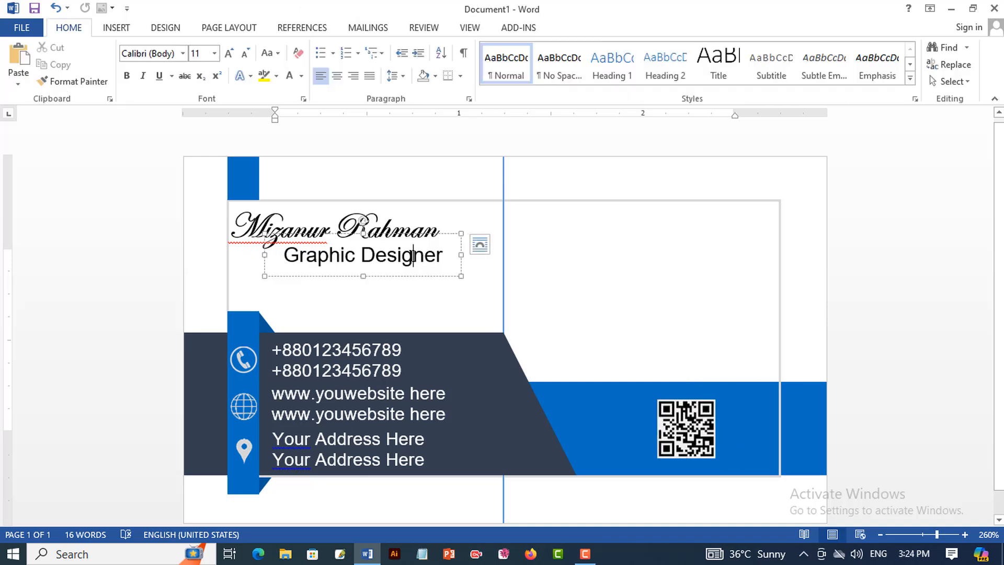
{"action": "left_click", "coordinate": [411, 276]}
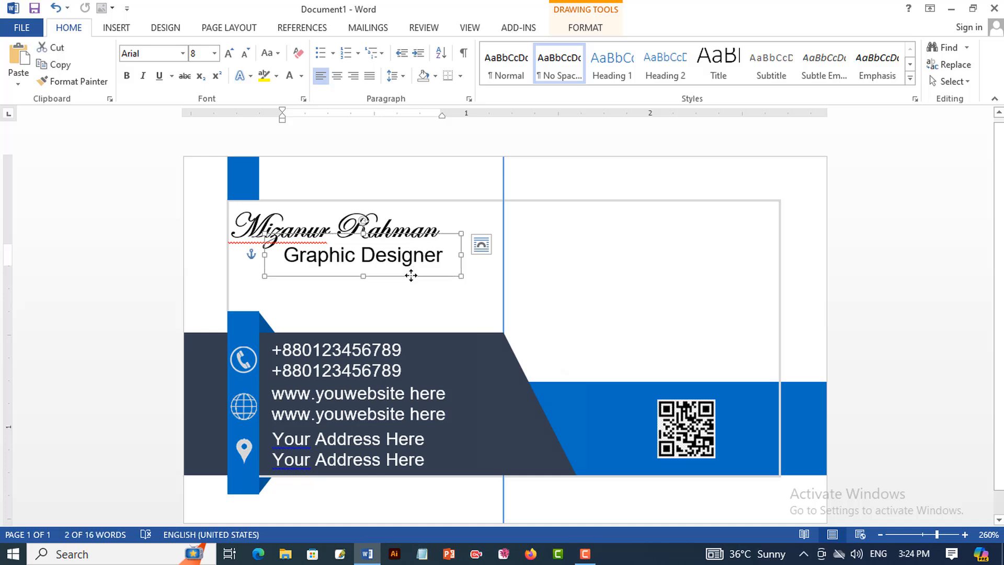
{"action": "key", "text": "ctrl"}
{"action": "key", "text": "ctrl"}
{"action": "key", "text": "ctrl"}
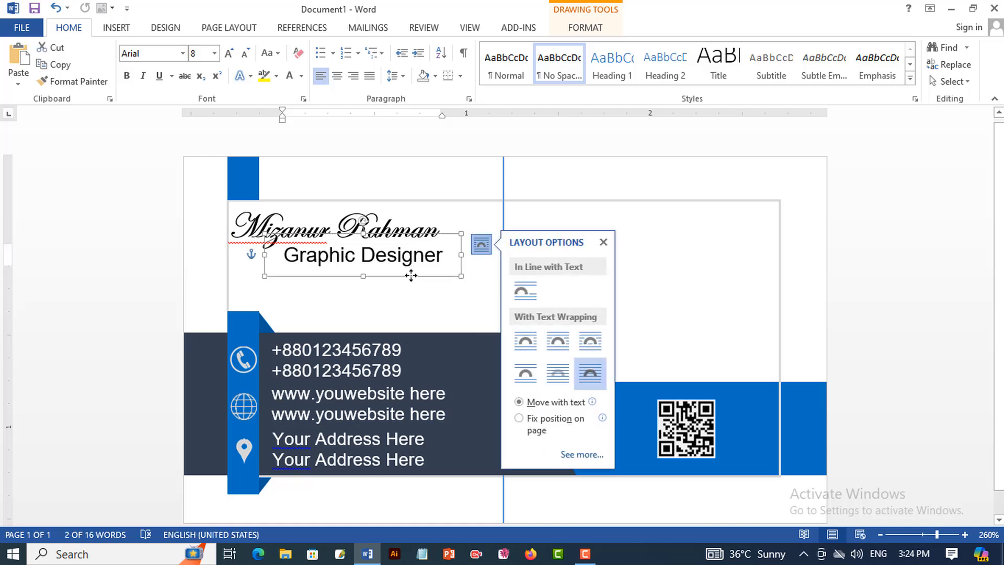
{"action": "left_click_drag", "start_coordinate": [411, 276], "coordinate": [685, 314]}
{"action": "type", "text": "Miz"}
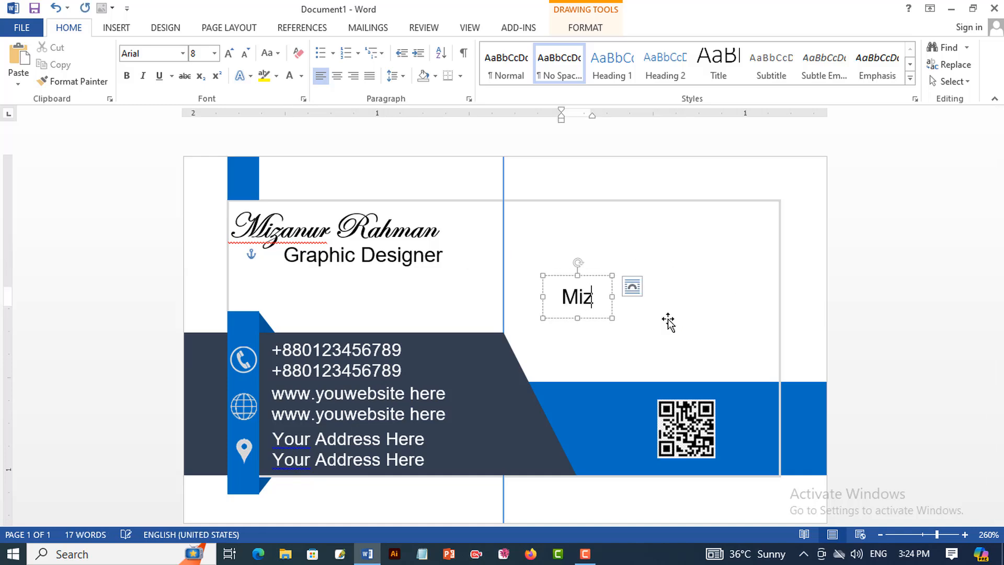
{"action": "type", "text": "anur I"}
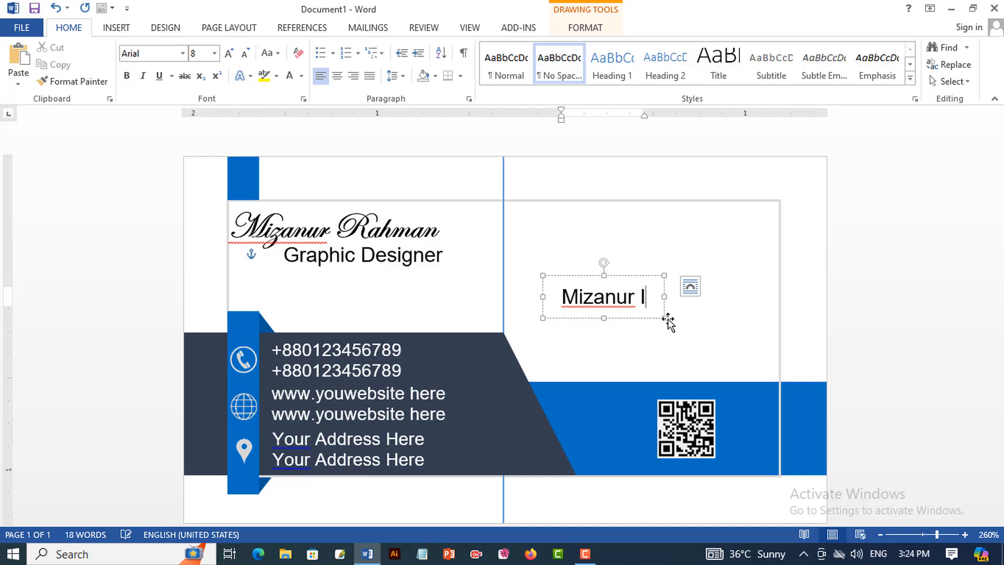
{"action": "type", "text": "t Academy"}
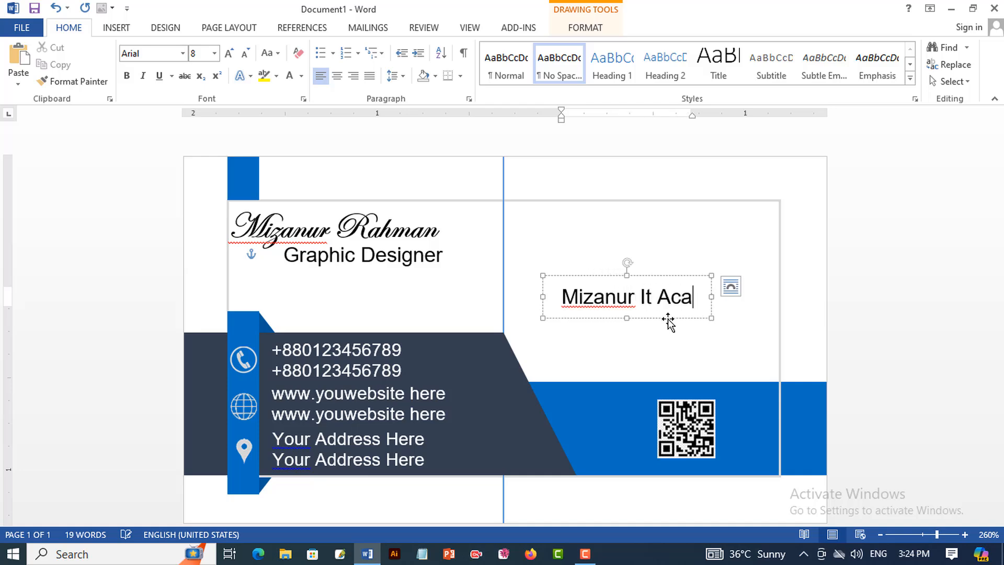
- Set the font of the "Mizanur It Academy" company name to Bauhaus 93
{"action": "triple_click", "coordinate": [605, 298]}
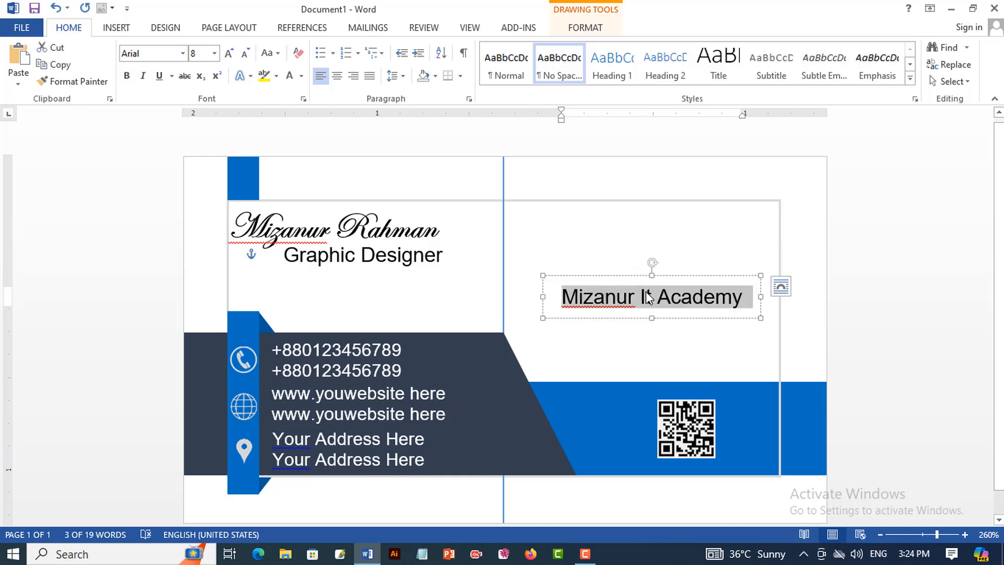
{"action": "left_click", "coordinate": [183, 54]}
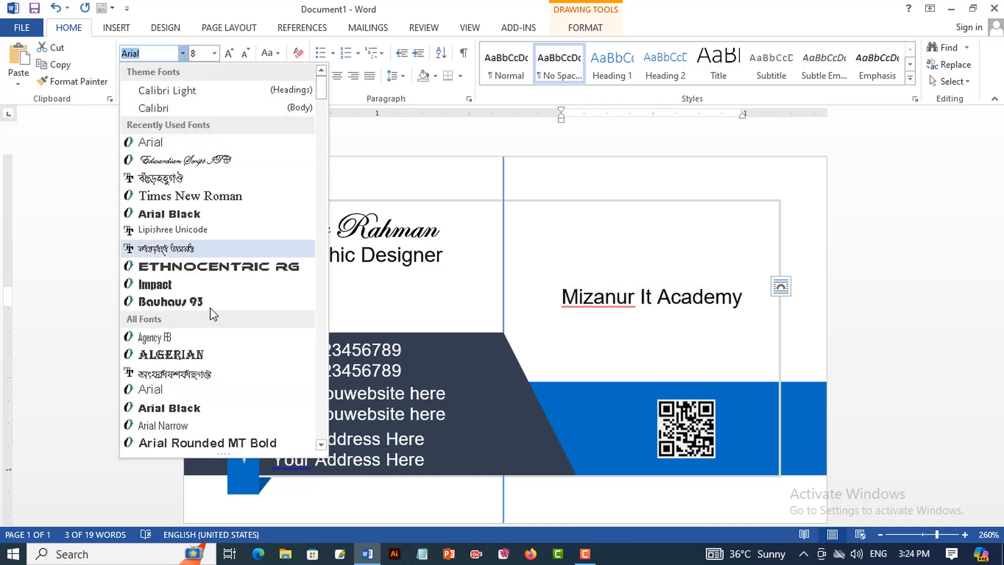
{"action": "scroll", "coordinate": [209, 307], "scroll_direction": "down", "scroll_amount": 4}
{"action": "scroll", "coordinate": [213, 307], "scroll_direction": "down", "scroll_amount": 3}
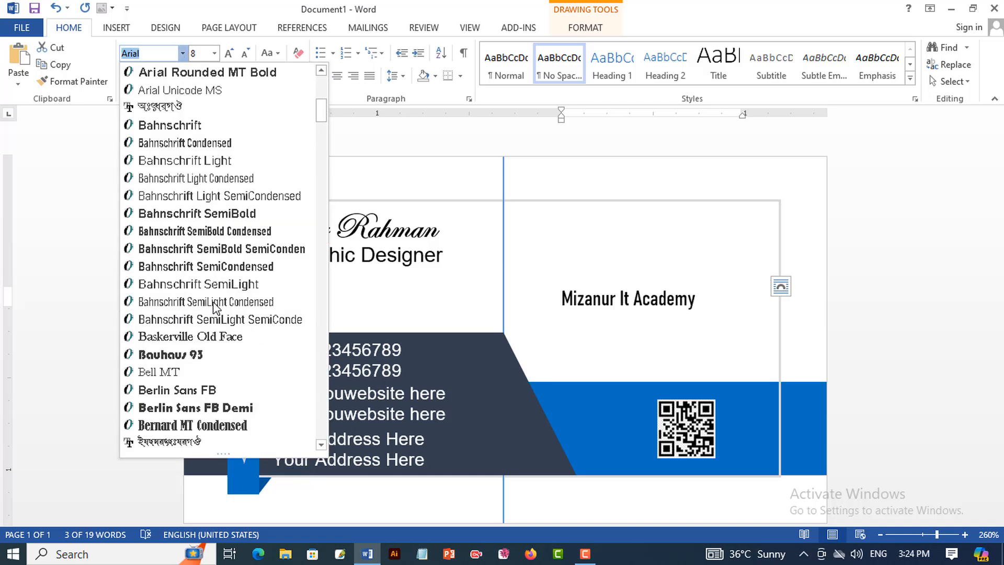
{"action": "scroll", "coordinate": [198, 282], "scroll_direction": "up", "scroll_amount": 6}
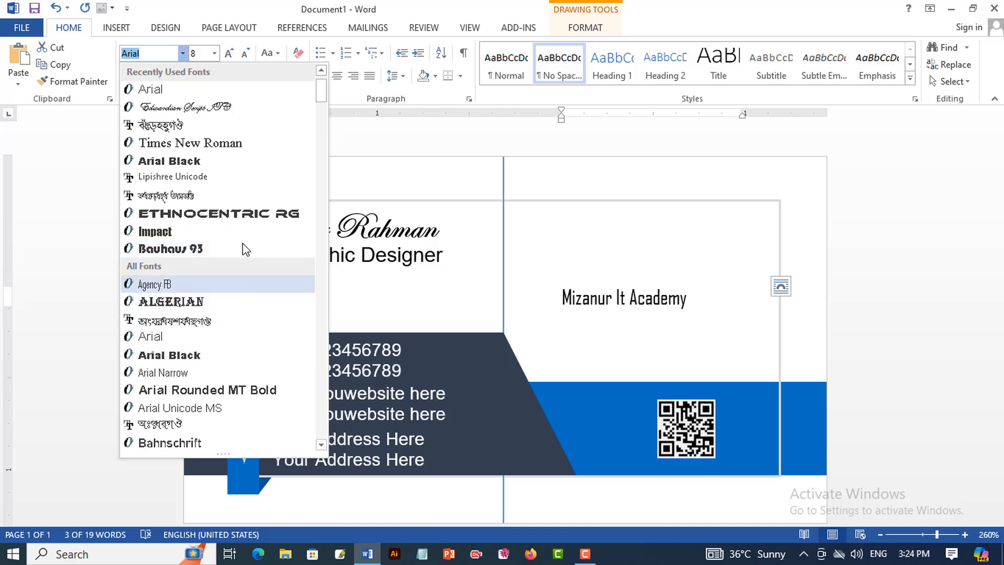
{"action": "left_click", "coordinate": [151, 251]}
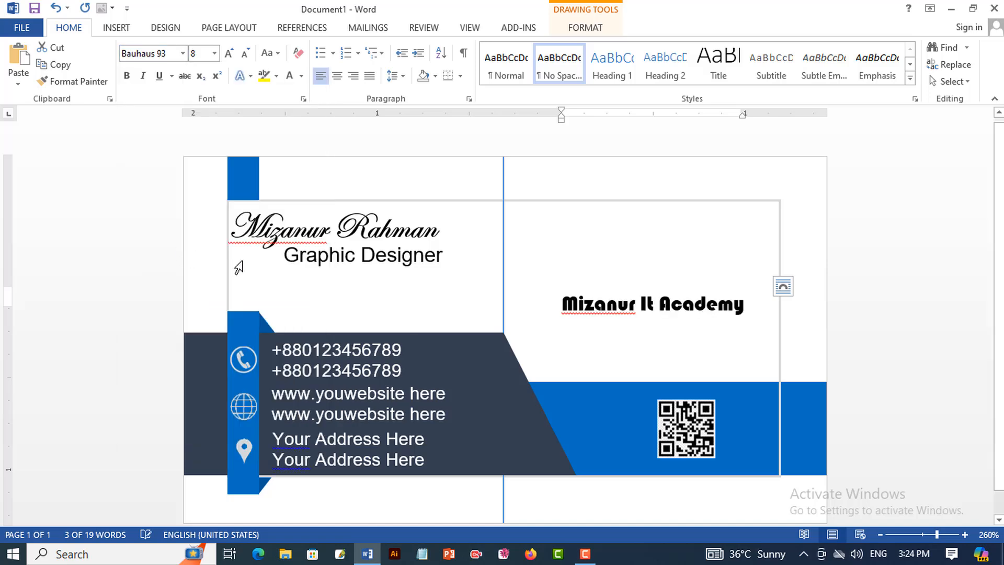
- Nudge the "Mizanur It Academy" text box slightly to the right in the white area above the QR code
{"action": "left_click", "coordinate": [674, 323]}
{"action": "key", "text": "Down"}
{"action": "key", "text": "Right"}
{"action": "key", "text": "Right"}
{"action": "key", "text": "Right"}
{"action": "key", "text": "Right"}
{"action": "key", "text": "Right"}
{"action": "key", "text": "Right"}
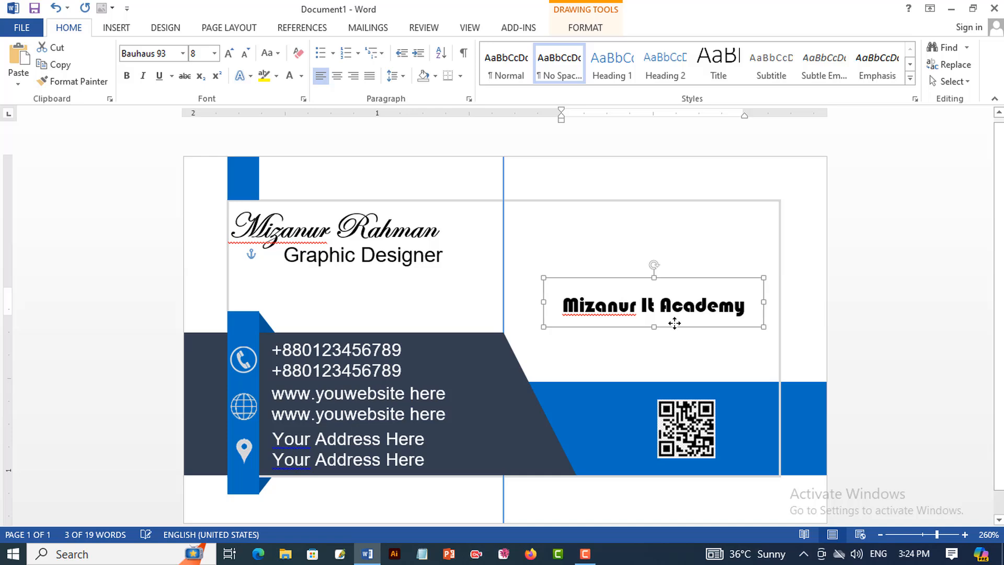
{"action": "key", "text": "Right"}
{"action": "key", "text": "Right"}
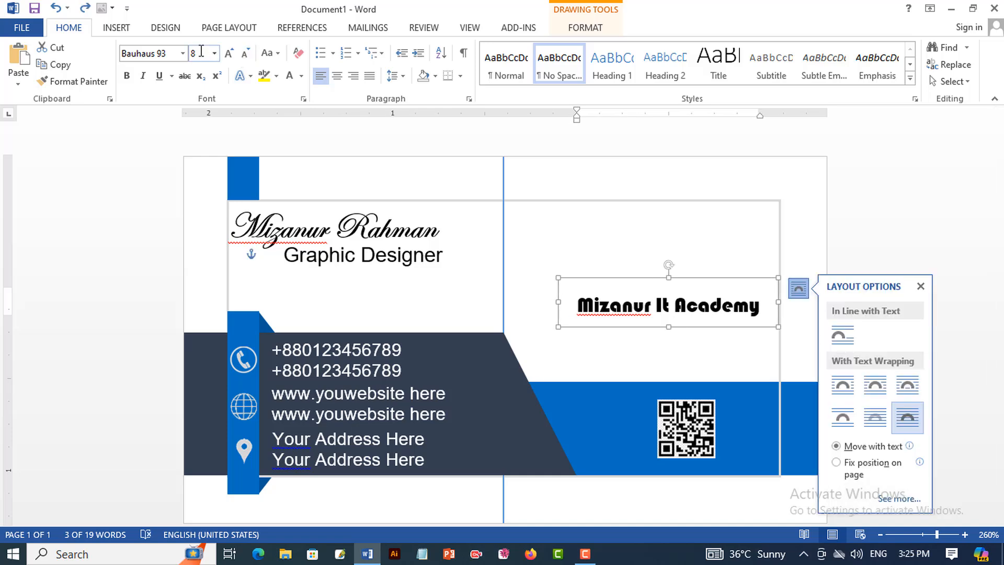
- Set the company name's font size to 12 and move its text box up and to the left
{"action": "left_click", "coordinate": [201, 51]}
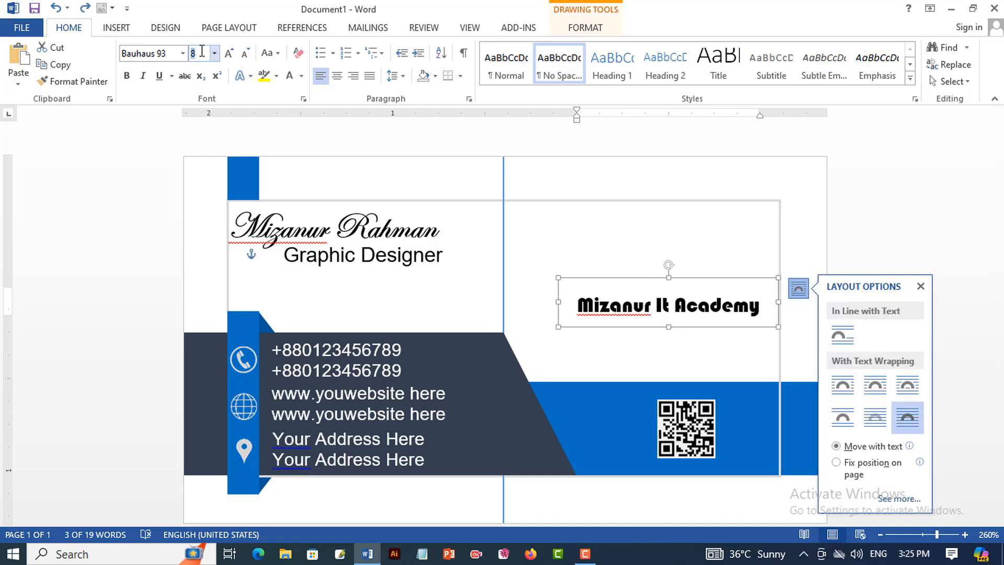
{"action": "key", "text": "Return"}
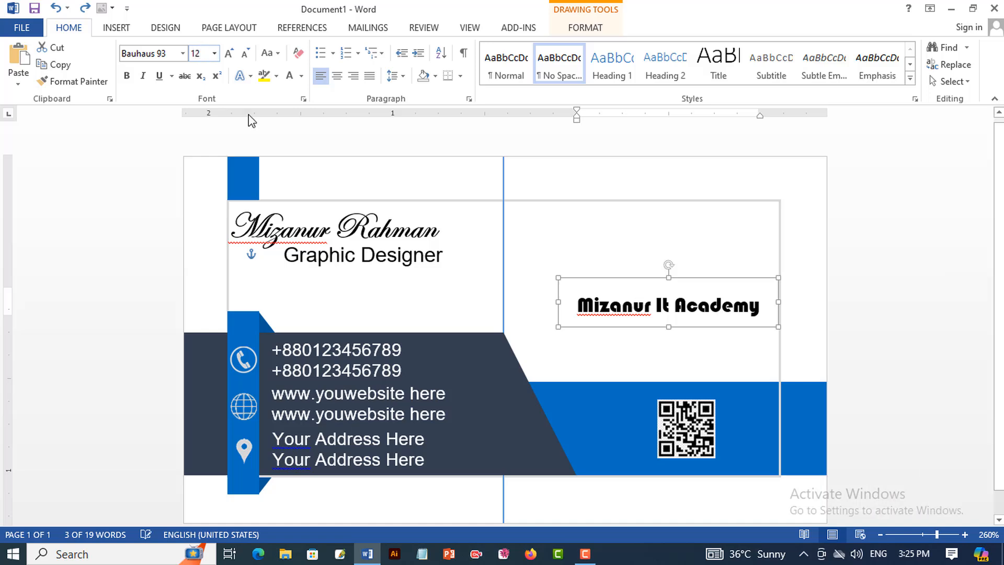
{"action": "left_click_drag", "start_coordinate": [632, 278], "coordinate": [590, 267]}
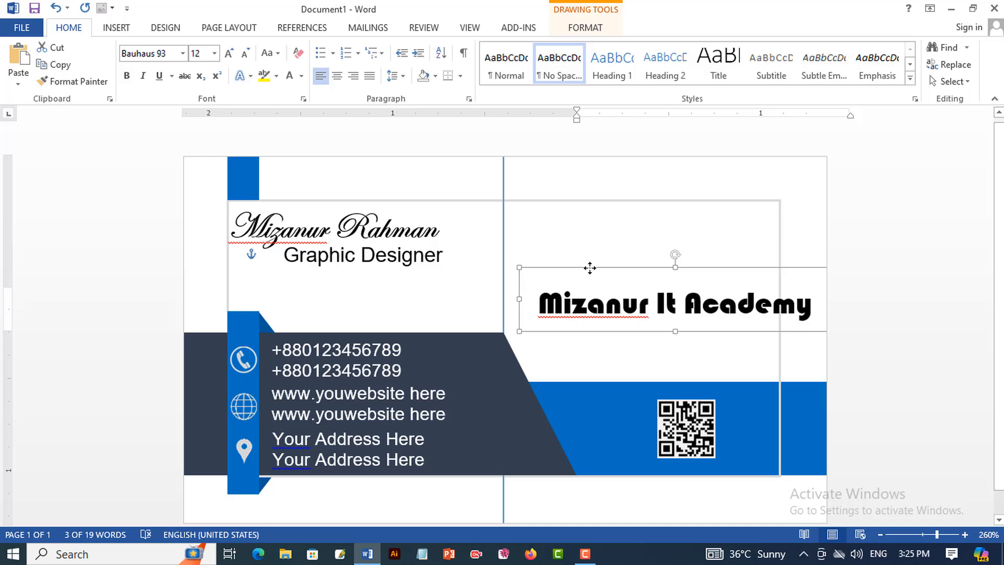
- Set the company name's font size to 10
{"action": "left_click", "coordinate": [200, 55]}
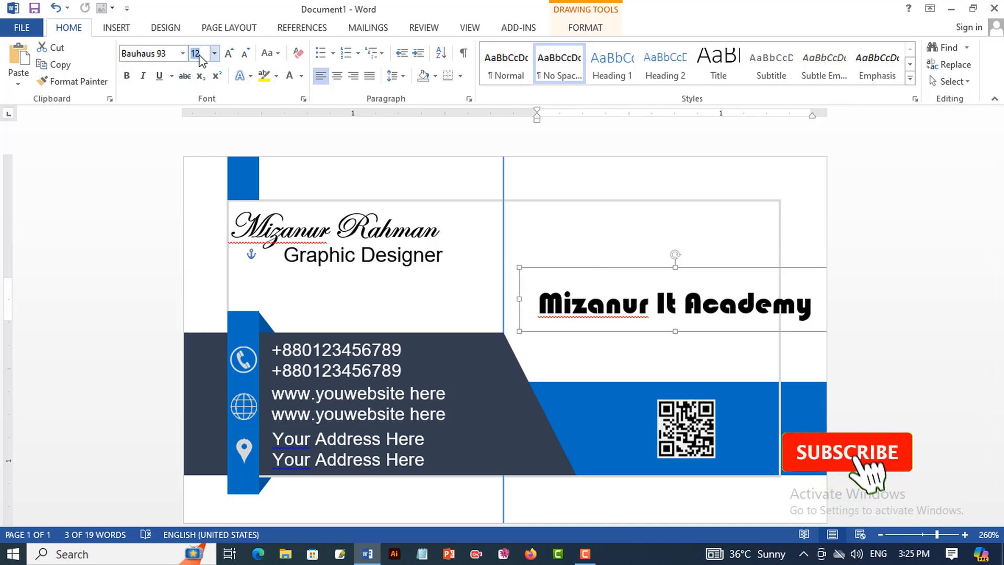
{"action": "type", "text": "10"}
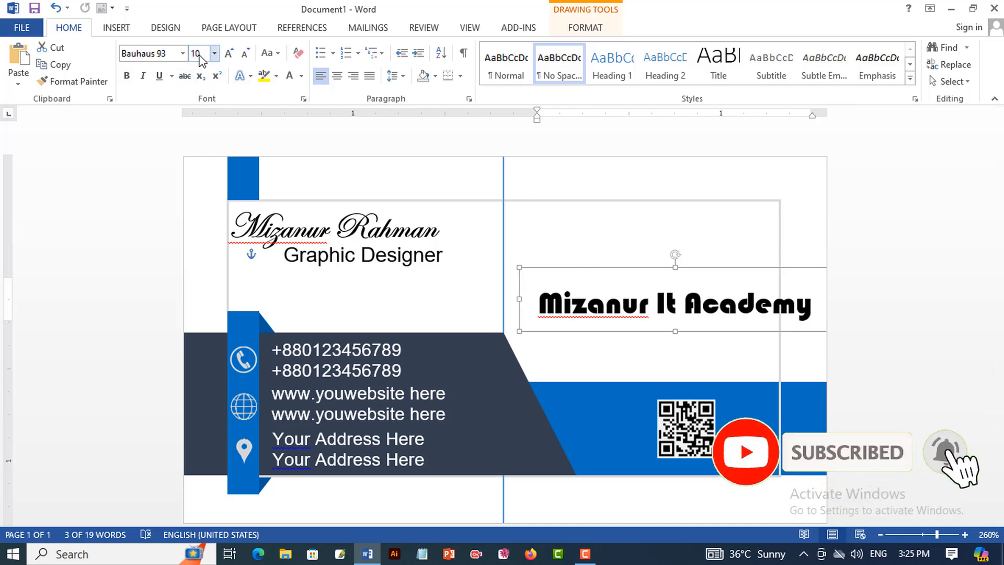
{"action": "key", "text": "Return"}
- Nudge the company name text box slightly right and down toward the blue band, leaving room for a logo above it
{"action": "key", "text": "Right"}
{"action": "key", "text": "Right"}
{"action": "key", "text": "Right"}
{"action": "key", "text": "Right"}
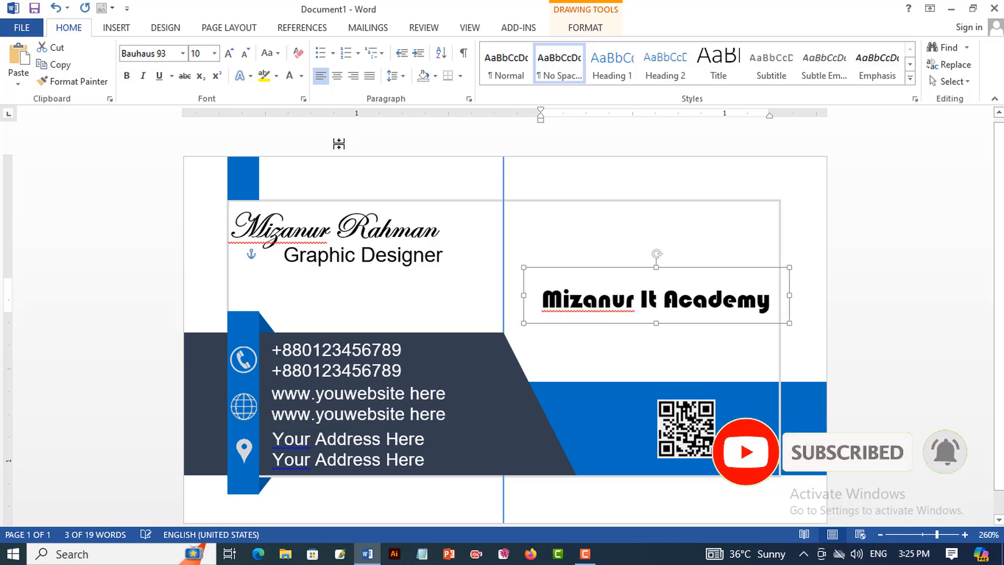
{"action": "key", "text": "Right"}
{"action": "key", "text": "Right"}
{"action": "key", "text": "Right"}
{"action": "key", "text": "Right"}
{"action": "key", "text": "Right"}
{"action": "key", "text": "Right"}
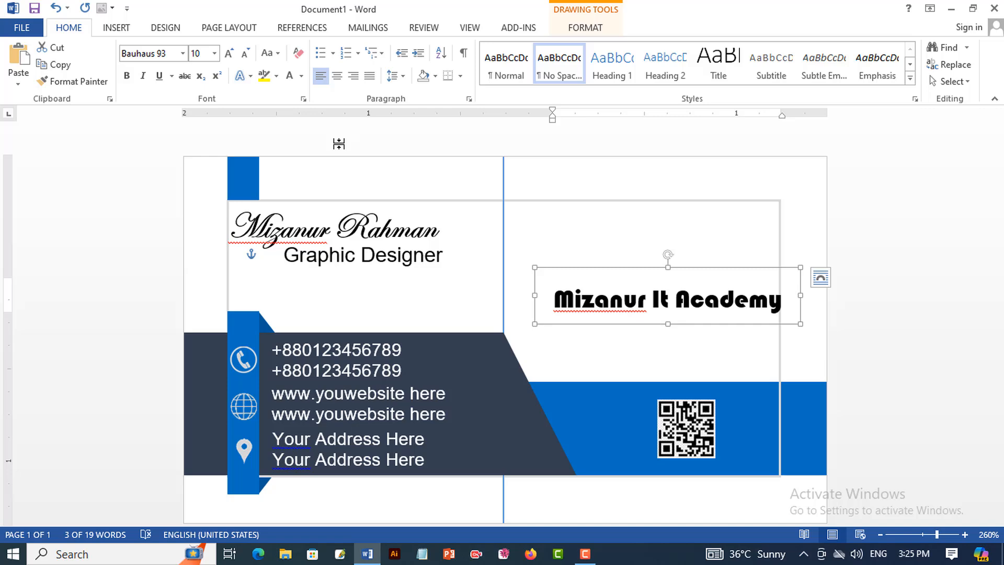
{"action": "key", "text": "Down"}
{"action": "key", "text": "Down"}
{"action": "key", "text": "Down"}
{"action": "key", "text": "Down"}
{"action": "key", "text": "Down"}
{"action": "key", "text": "Down"}
{"action": "key", "text": "Down"}
{"action": "key", "text": "Down"}
{"action": "key", "text": "Down"}
{"action": "key", "text": "Down"}
{"action": "key", "text": "Down"}
{"action": "key", "text": "Down"}
{"action": "key", "text": "Down"}
{"action": "key", "text": "Down"}
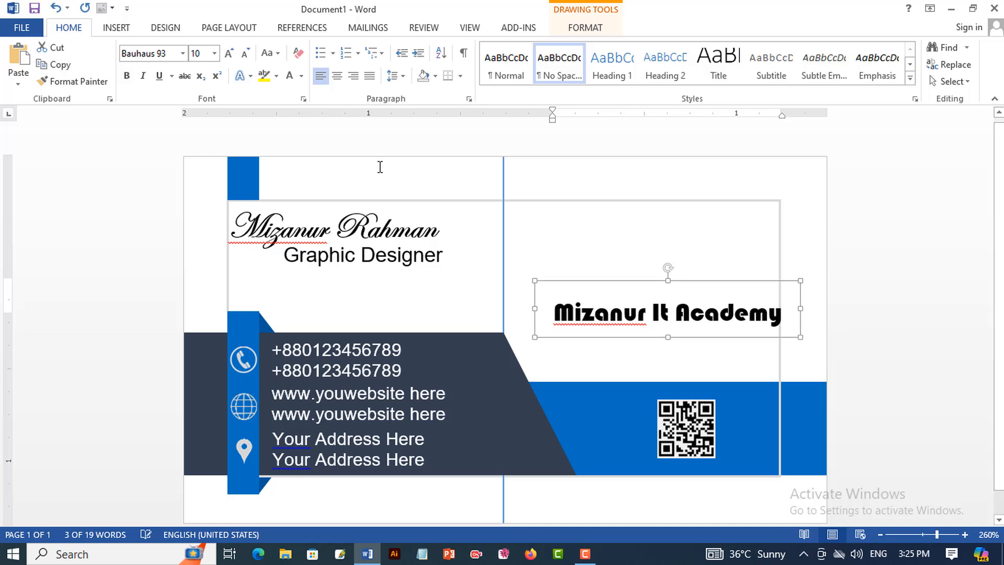
{"action": "key", "text": "Down"}
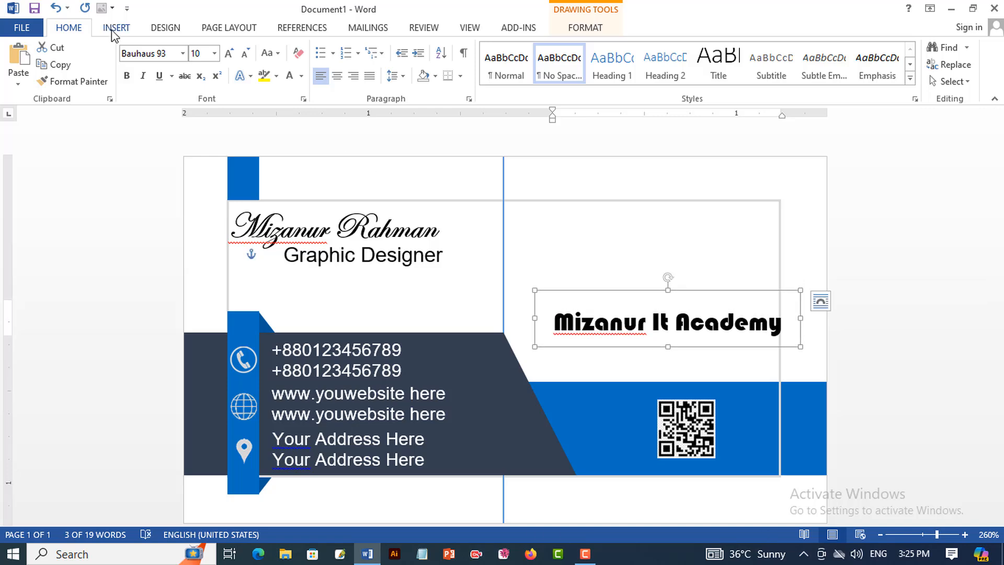
- Insert the Mizan IT Academy logo picture from the Desktop folder and set its text wrapping to In Front of Text
{"action": "left_click", "coordinate": [112, 28]}
{"action": "left_click", "coordinate": [135, 66]}
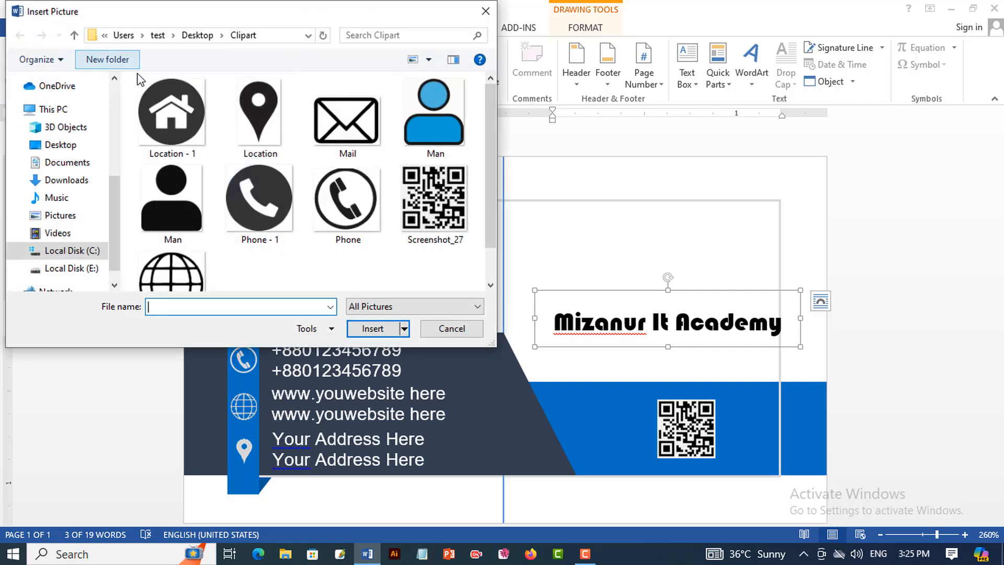
{"action": "left_click", "coordinate": [58, 145]}
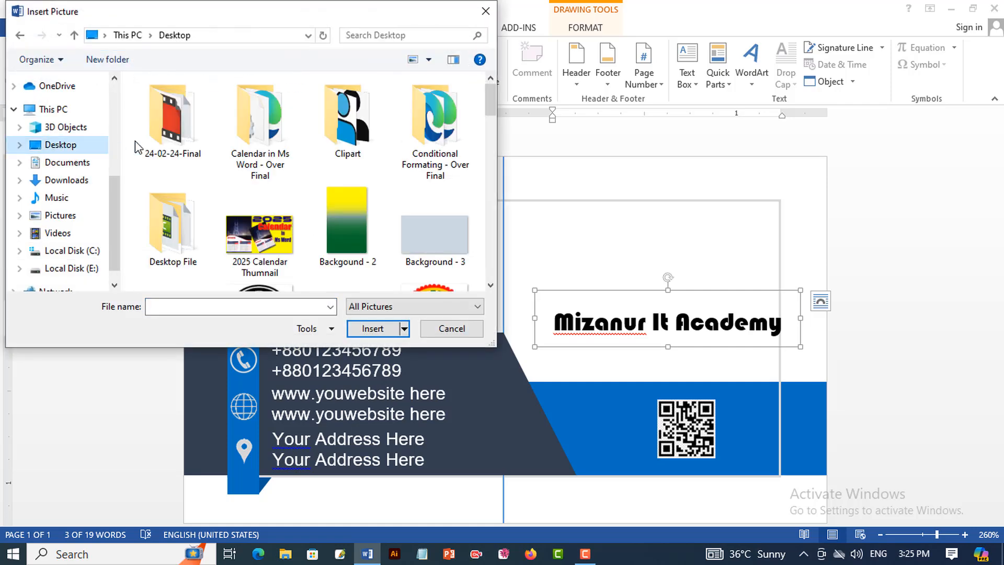
{"action": "scroll", "coordinate": [377, 223], "scroll_direction": "down", "scroll_amount": 2}
{"action": "left_click", "coordinate": [425, 228]}
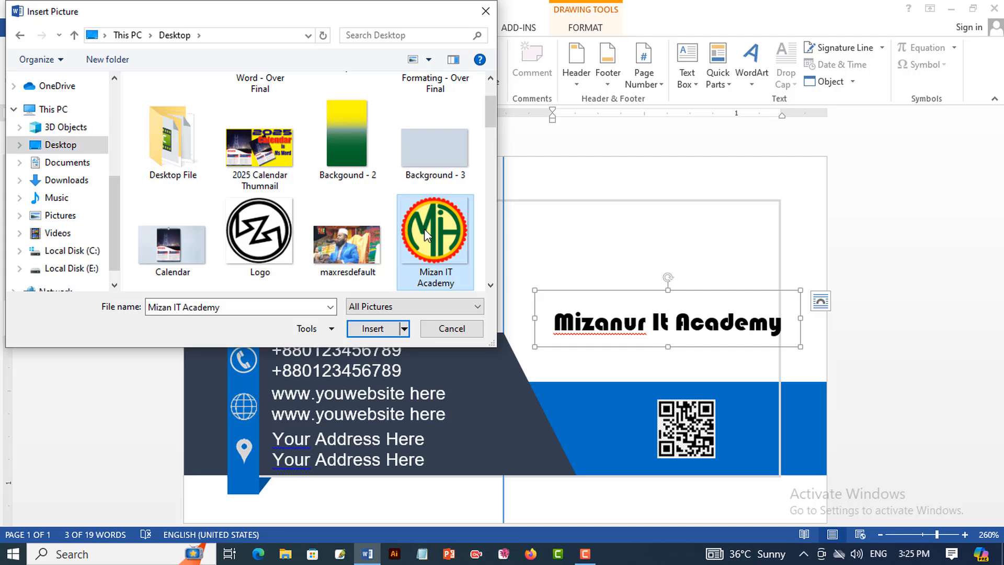
{"action": "left_click", "coordinate": [372, 329]}
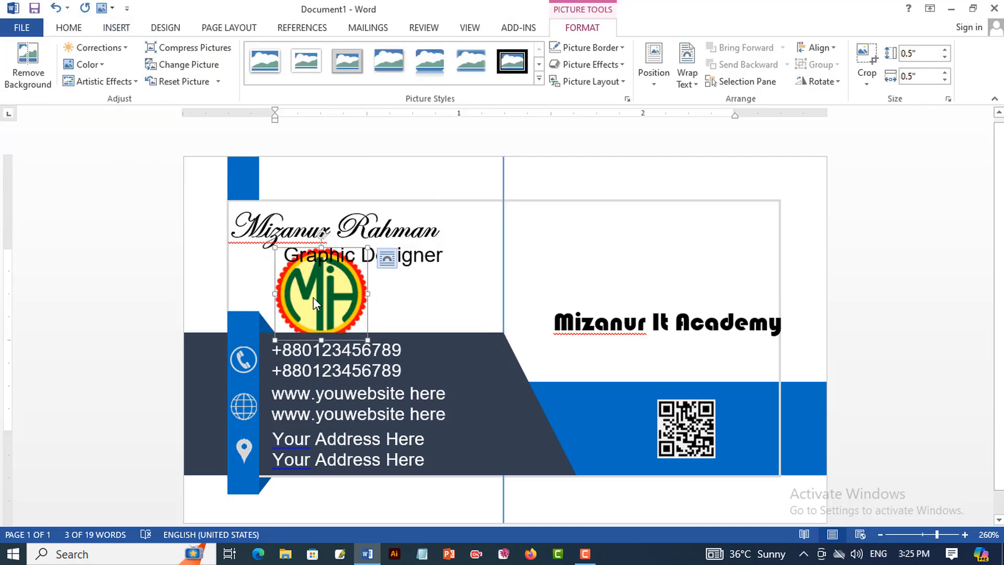
{"action": "left_click", "coordinate": [690, 83]}
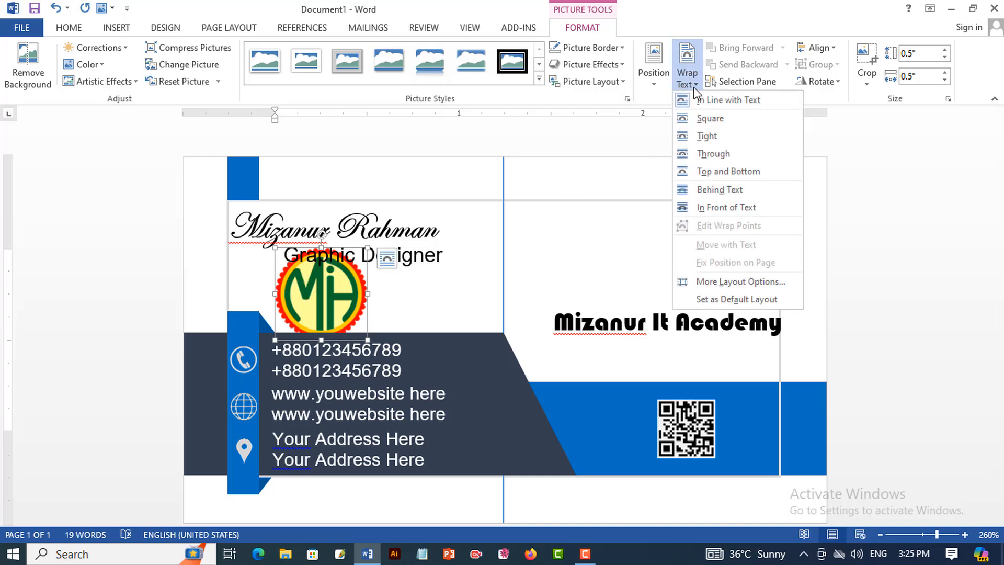
{"action": "left_click", "coordinate": [720, 205]}
- Move the logo to the white area above the company name and shrink it to about 0.34" by 0.34"
{"action": "left_click_drag", "start_coordinate": [332, 287], "coordinate": [650, 257]}
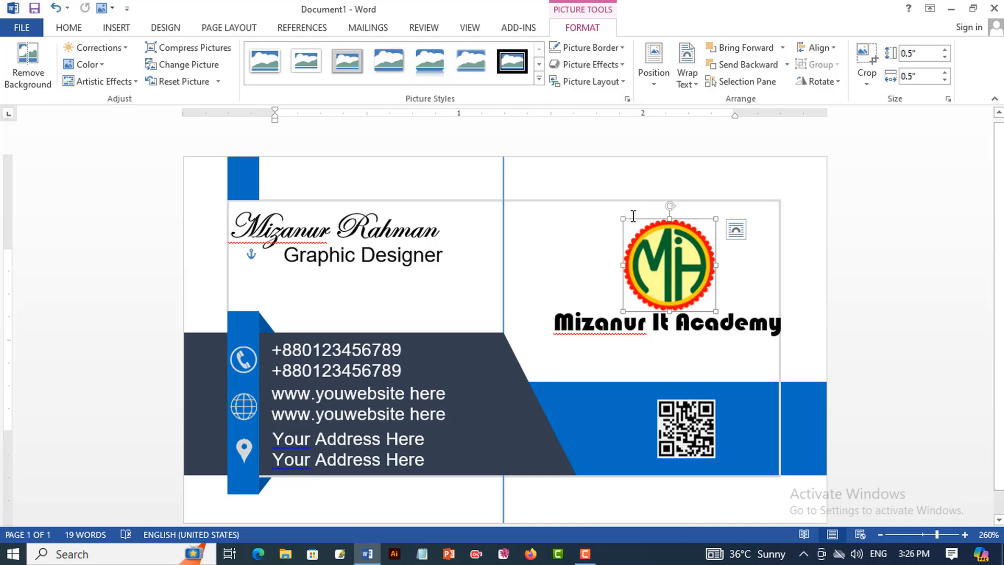
{"action": "left_click_drag", "start_coordinate": [623, 215], "coordinate": [658, 252]}
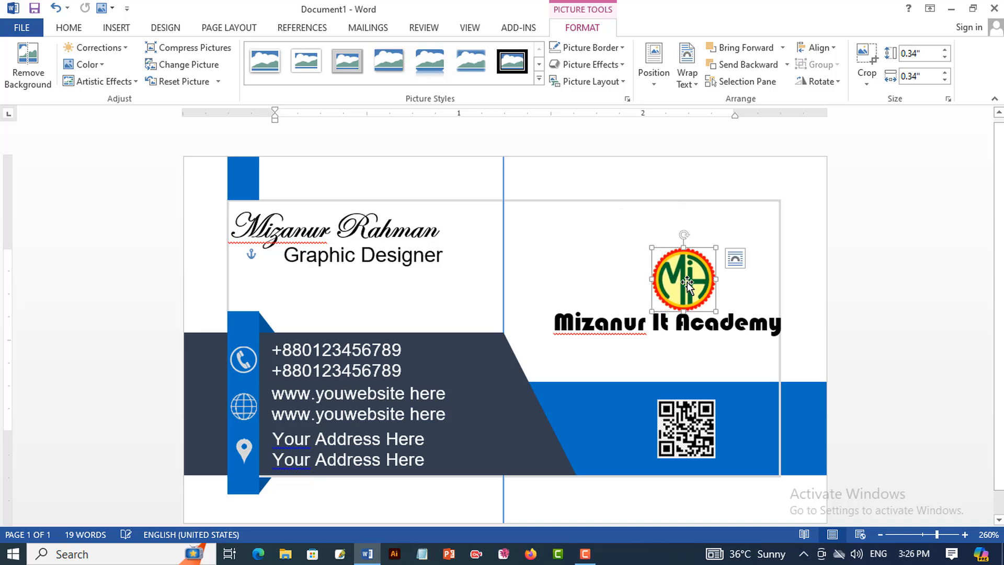
- Center the logo horizontally over the company name text box with Align Center
{"action": "left_click", "coordinate": [731, 328], "text": "shift"}
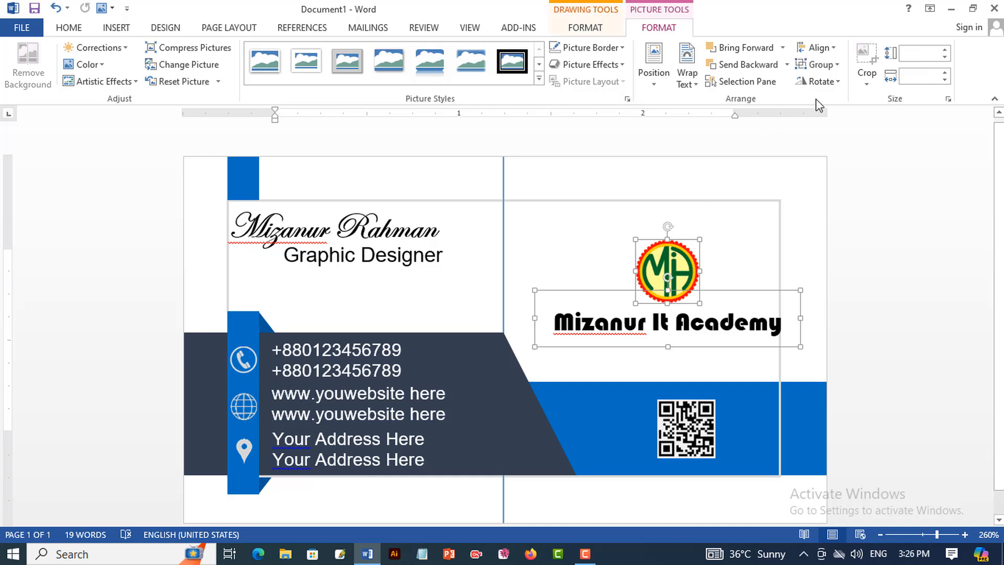
{"action": "left_click", "coordinate": [817, 47]}
{"action": "left_click", "coordinate": [839, 84]}
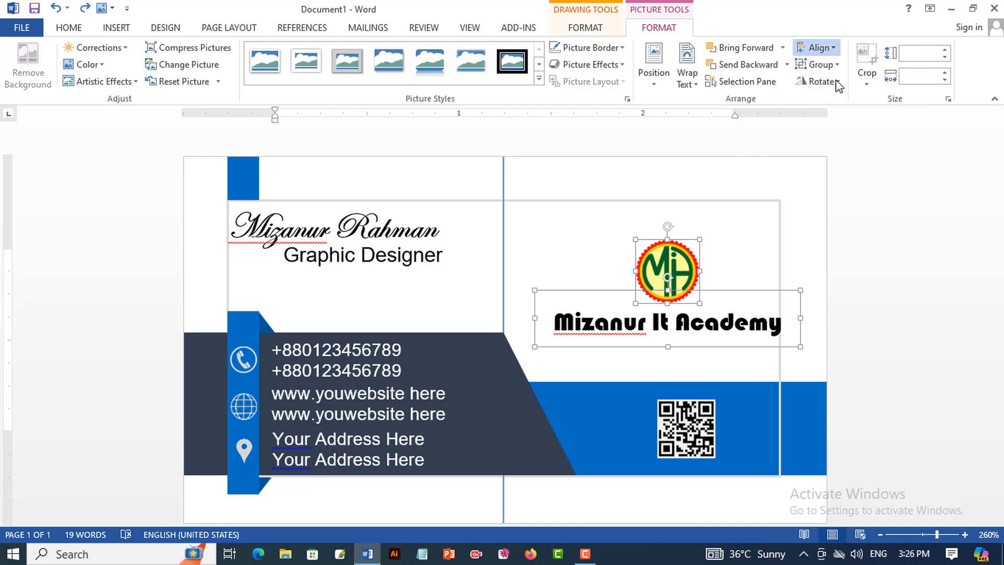
{"action": "left_click", "coordinate": [707, 338]}
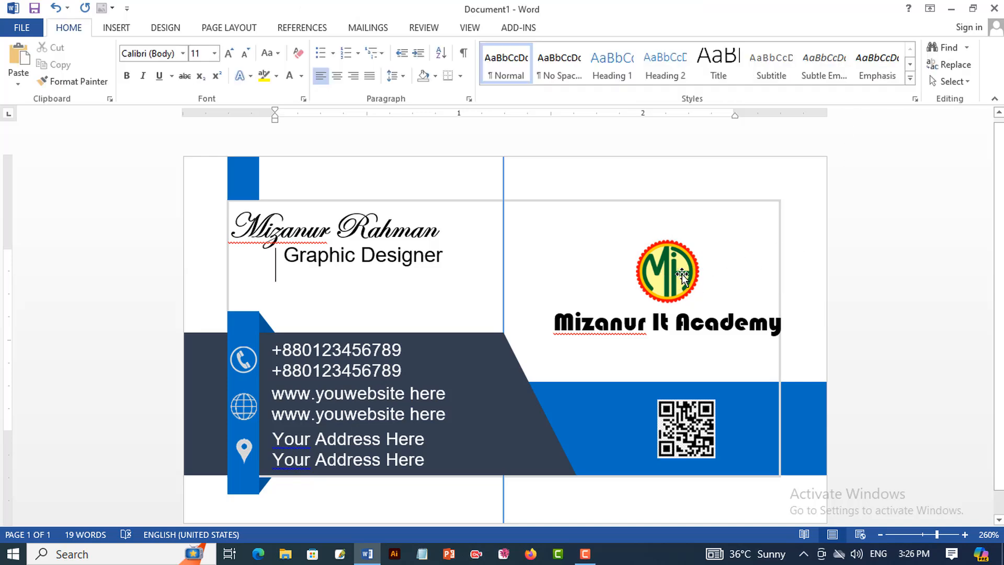
{"action": "left_click", "coordinate": [709, 327], "text": "shift"}
{"action": "key", "text": "Escape"}
- Delete the vertical guide line in the middle of the card and the grey rectangular guide frame
{"action": "left_click", "coordinate": [504, 166]}
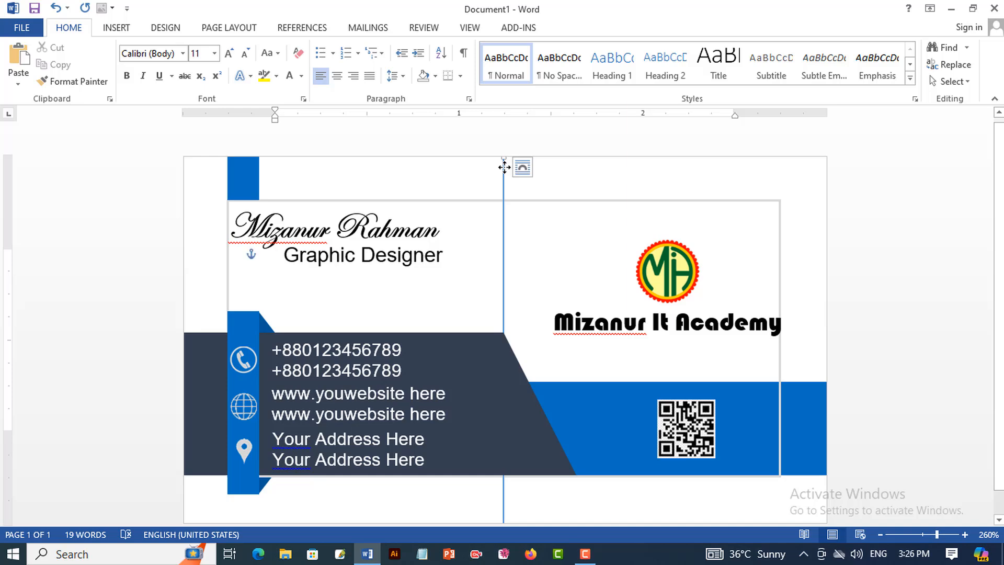
{"action": "key", "text": "Delete"}
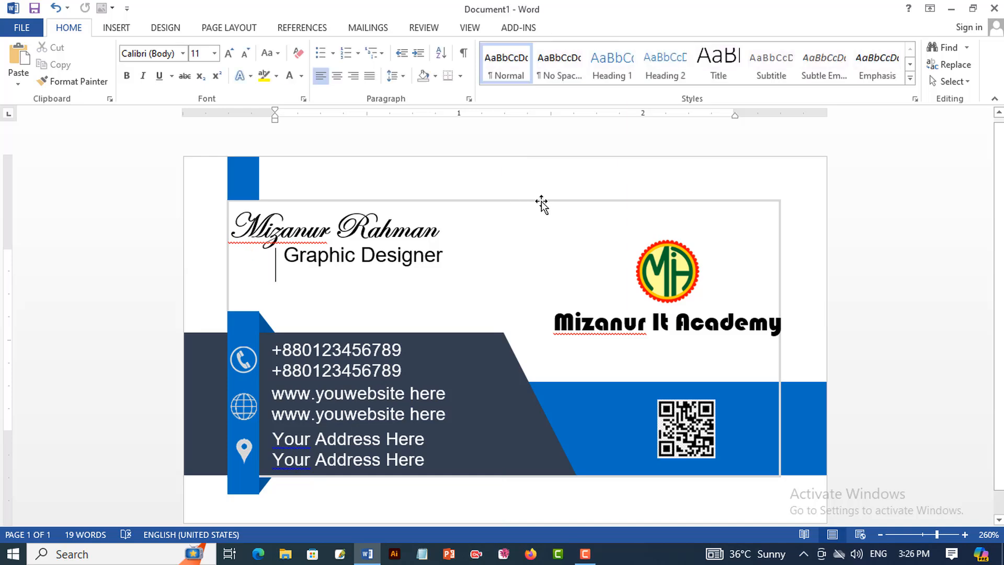
{"action": "left_click", "coordinate": [541, 202]}
{"action": "key", "text": "Delete"}
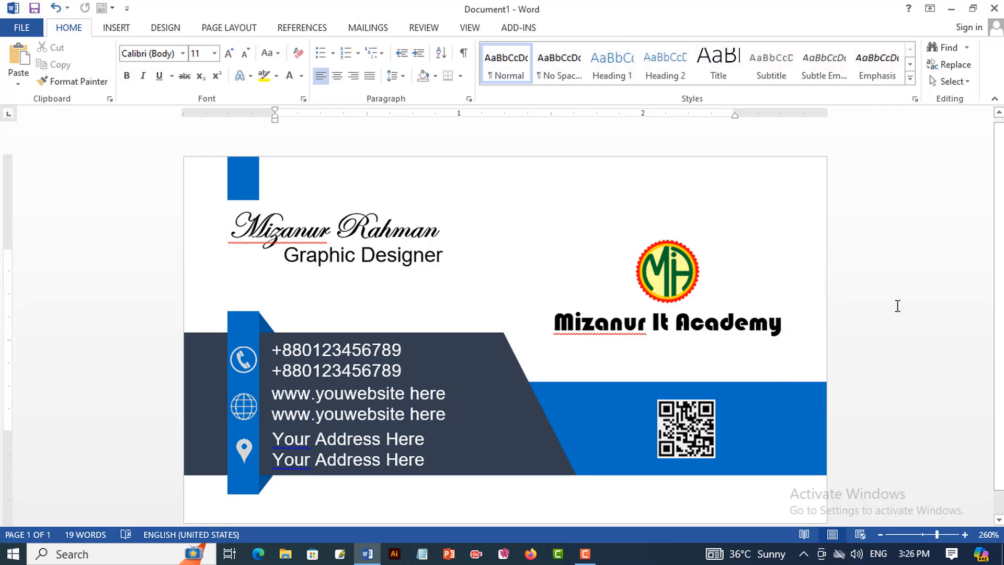
{"action": "scroll", "coordinate": [897, 306], "scroll_direction": "down", "scroll_amount": 3}
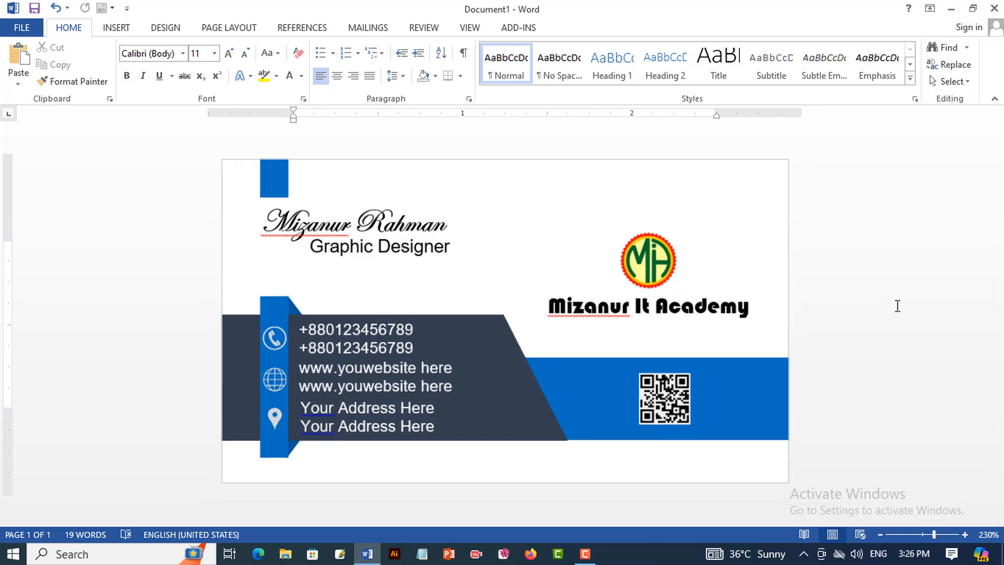
{"action": "scroll", "coordinate": [897, 305], "scroll_direction": "down", "scroll_amount": 1}
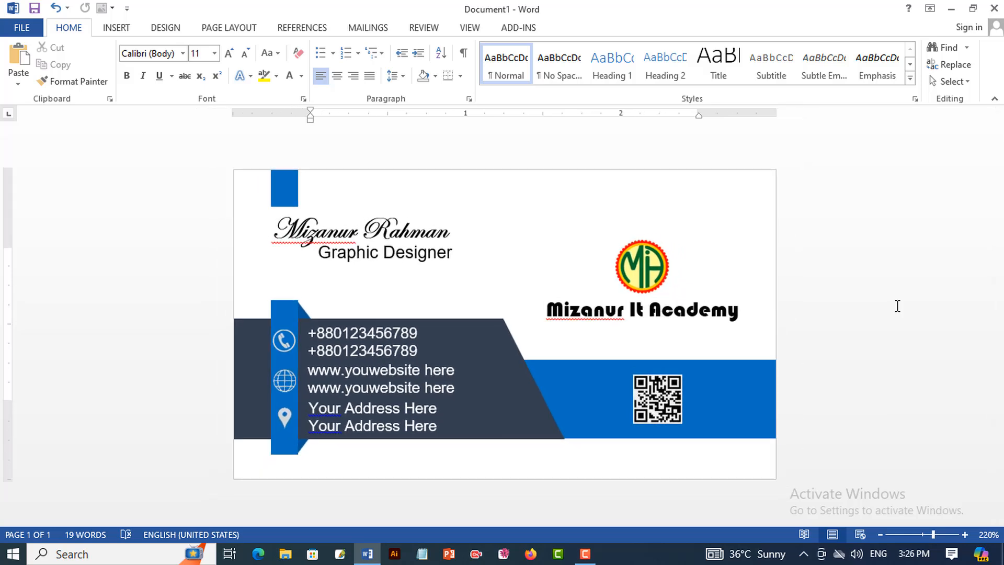